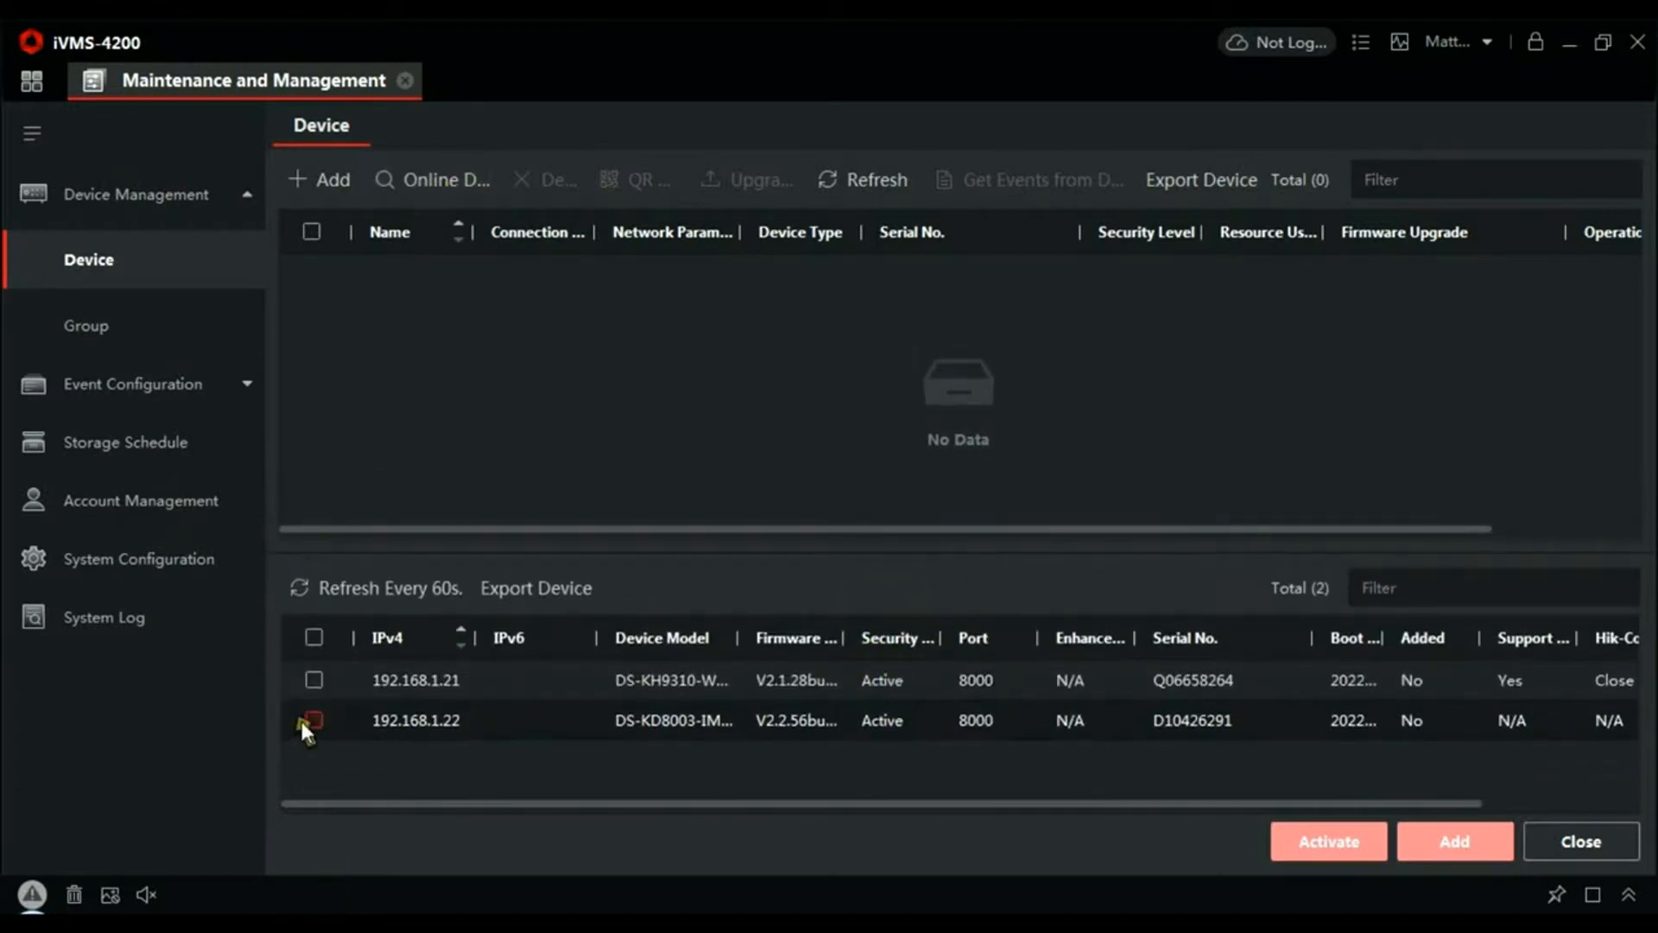
- Add the handset at 192.168.1.21 as 'Handset' with user admin, its password, and time synchronisation
{"action": "left_click", "coordinate": [314, 680]}
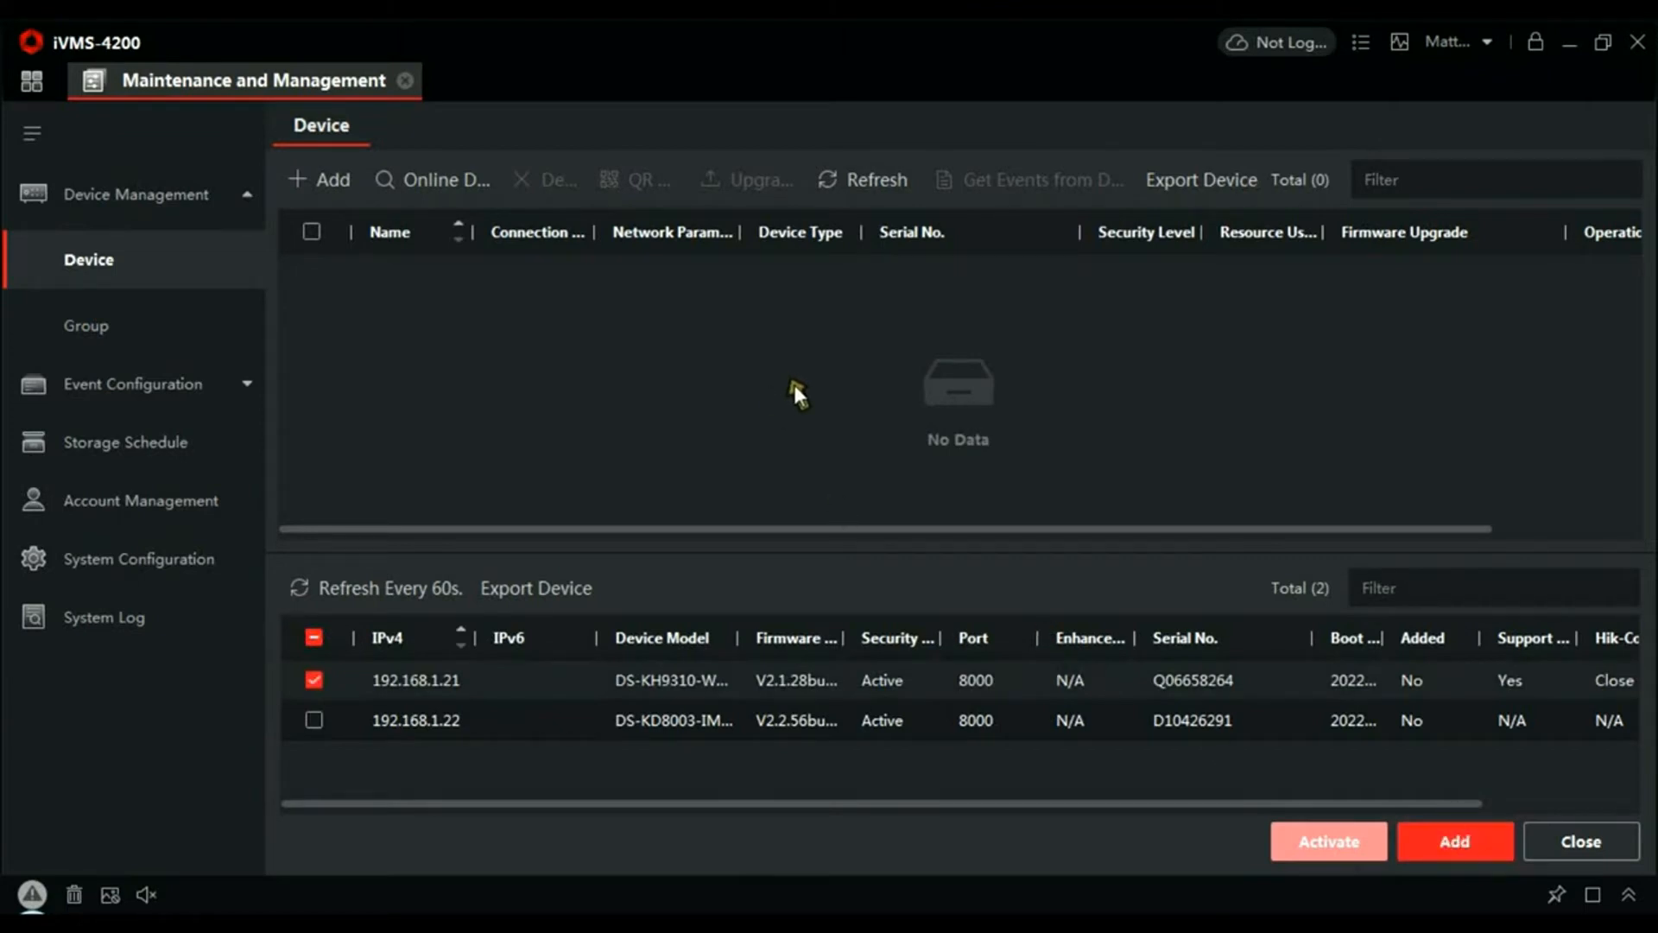
{"action": "left_click", "coordinate": [1455, 842]}
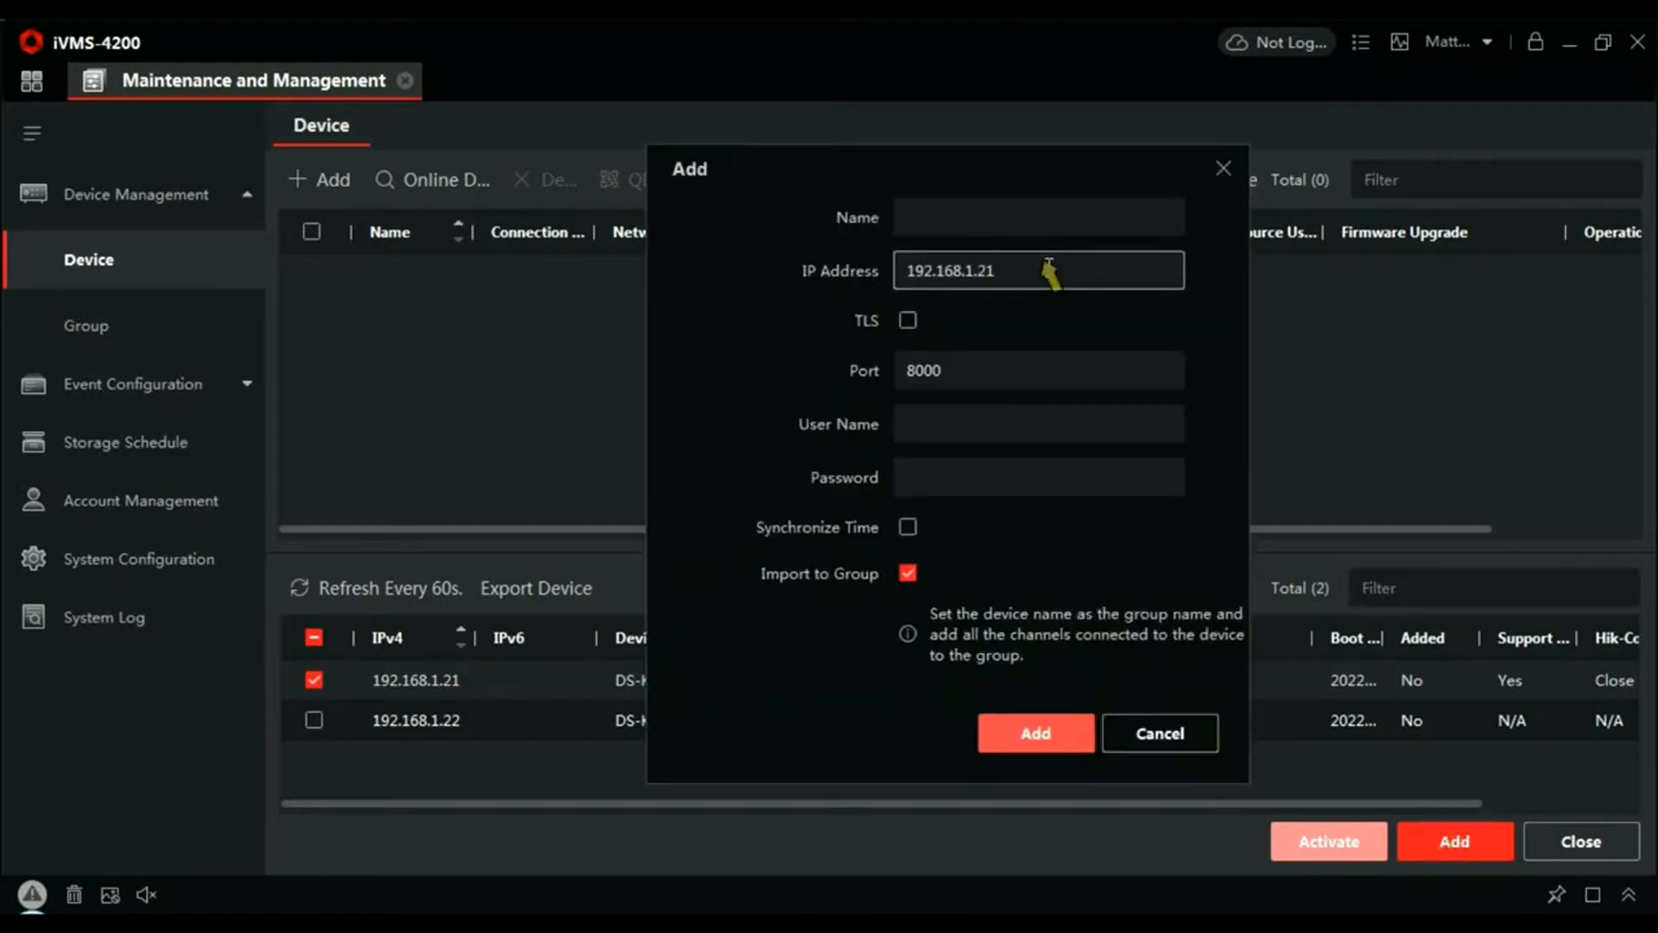
{"action": "left_click", "coordinate": [1022, 223]}
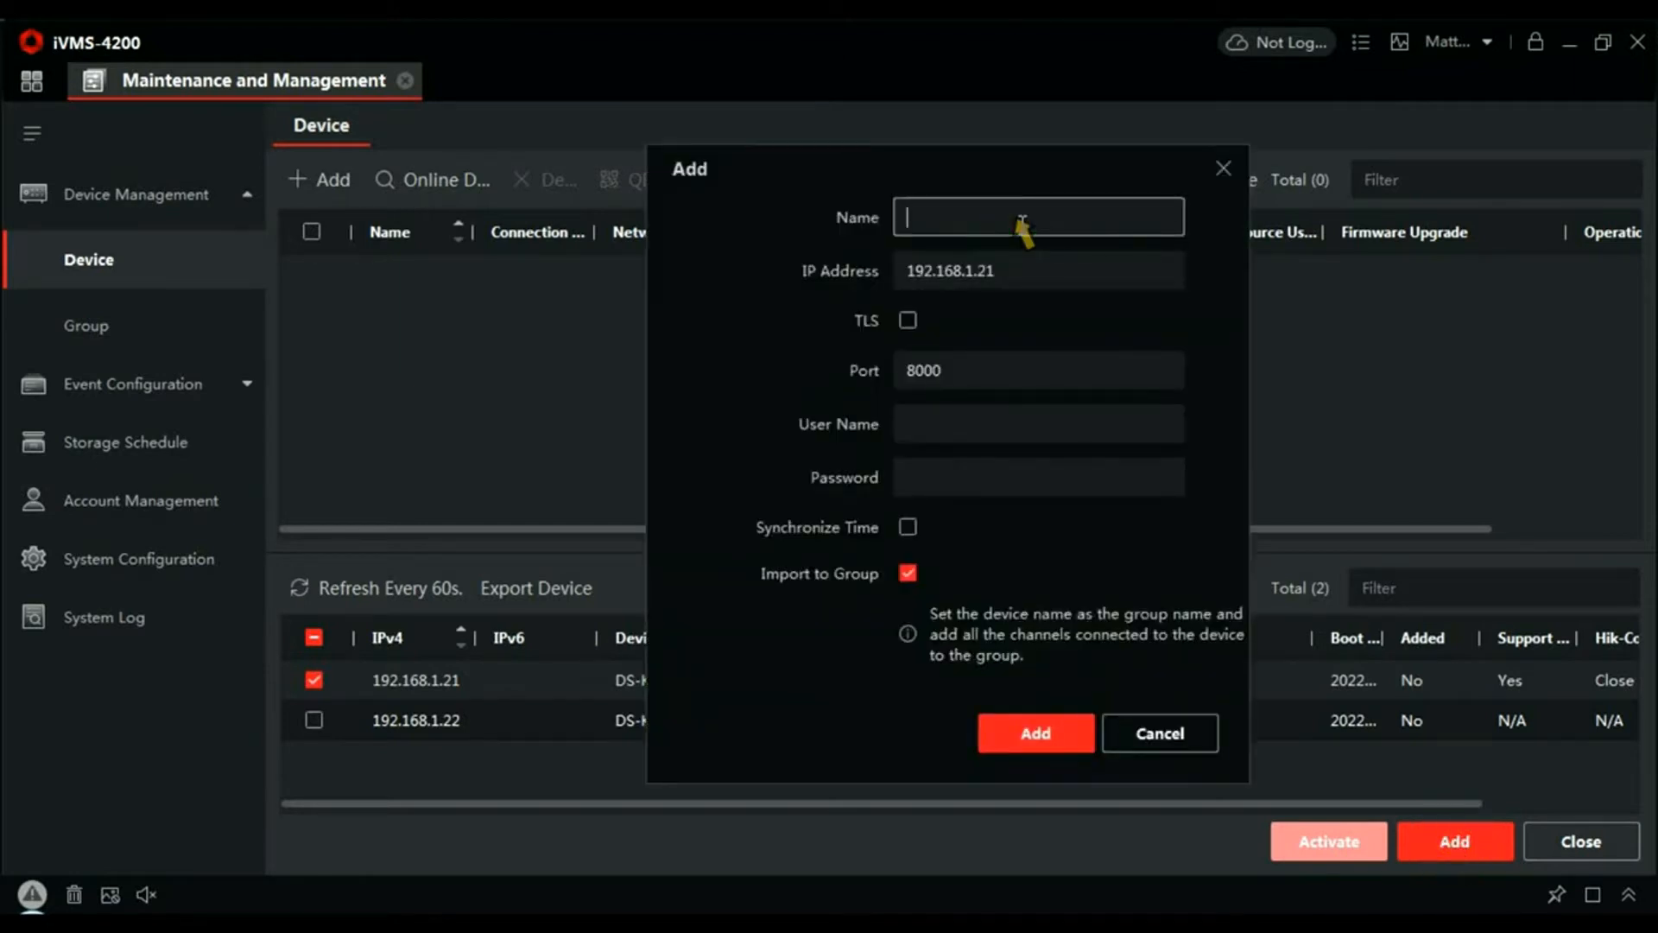
{"action": "type", "text": "Handset"}
{"action": "left_click", "coordinate": [944, 421]}
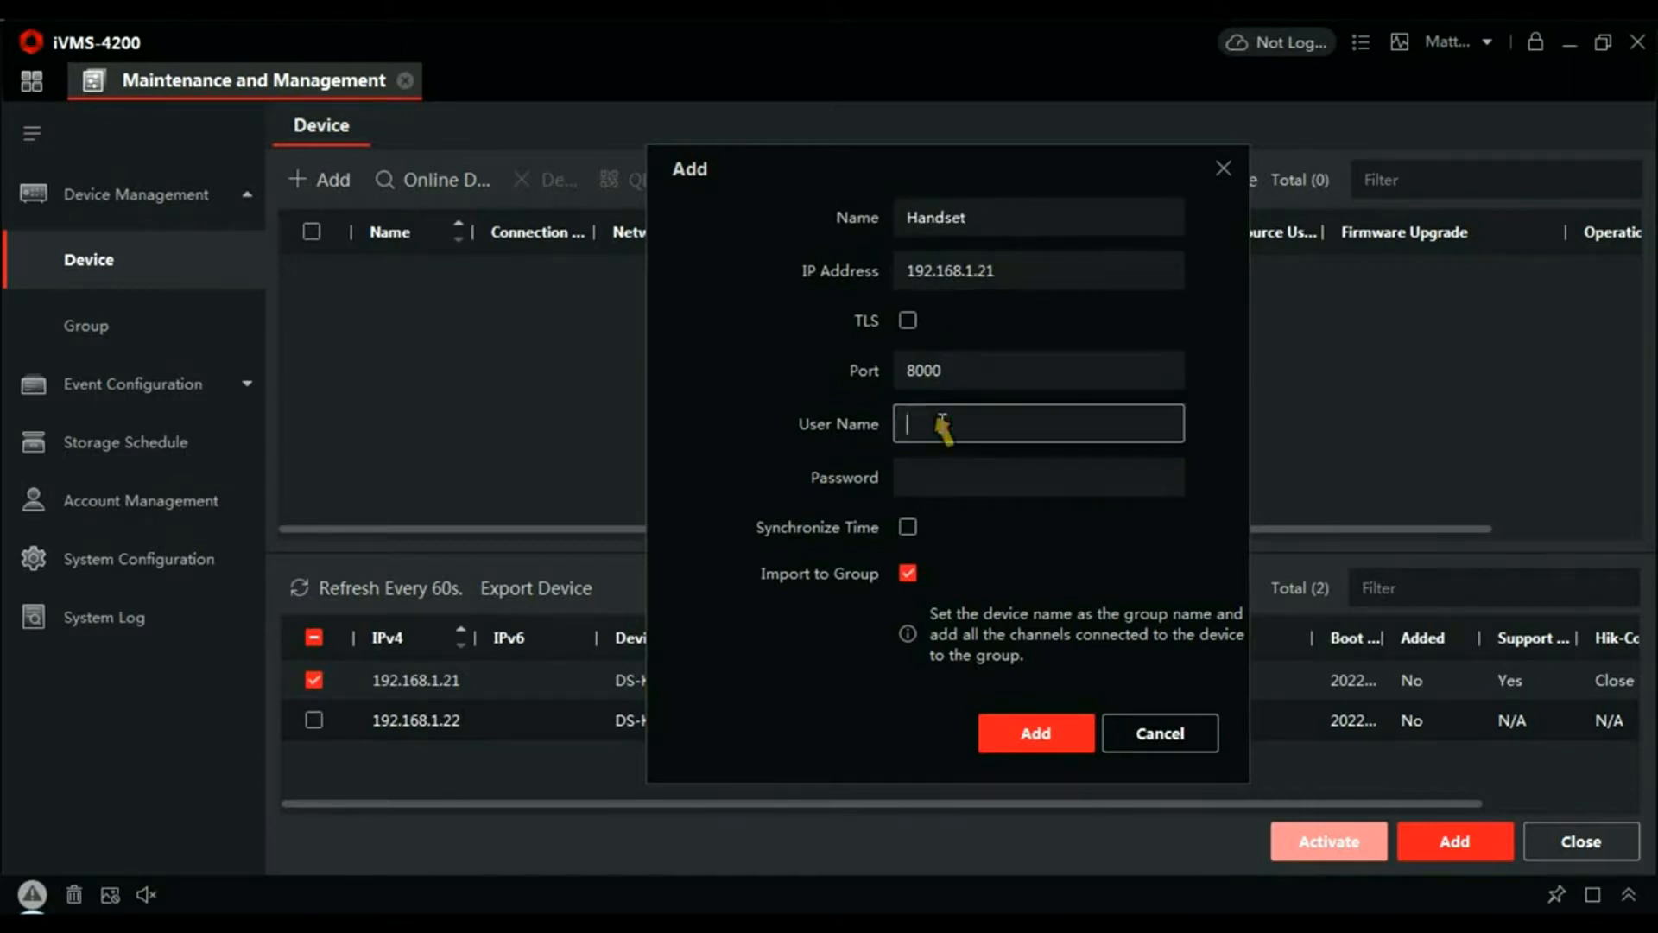
{"action": "type", "text": "admin"}
{"action": "key", "text": "Tab"}
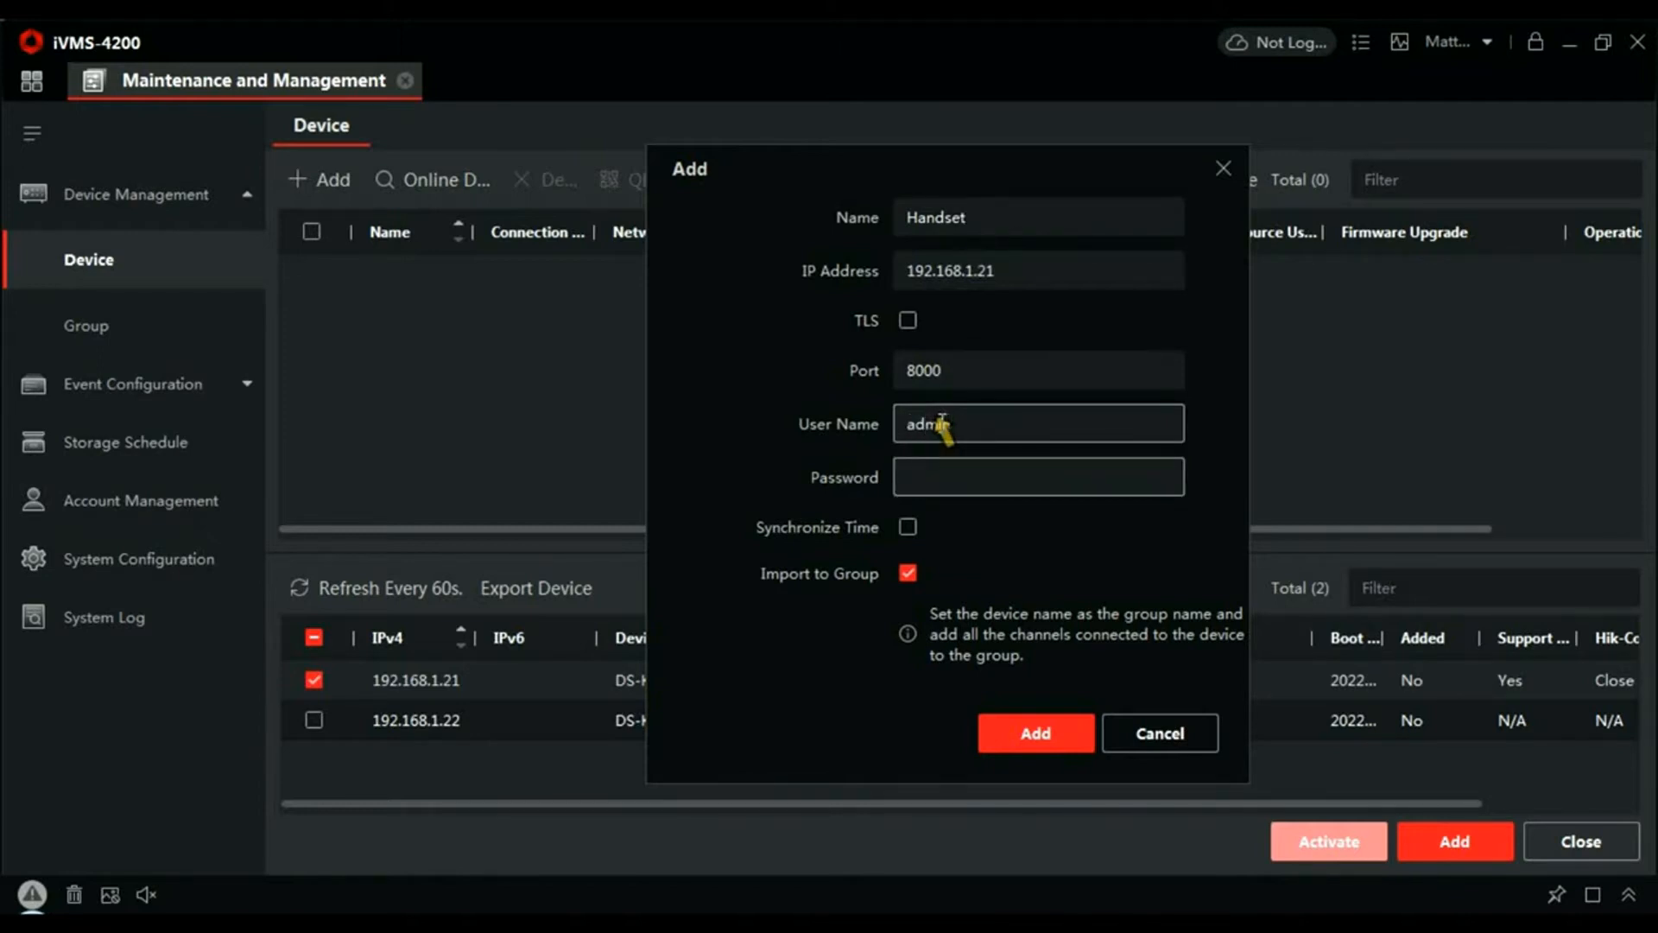
{"action": "type", "text": "12345678"}
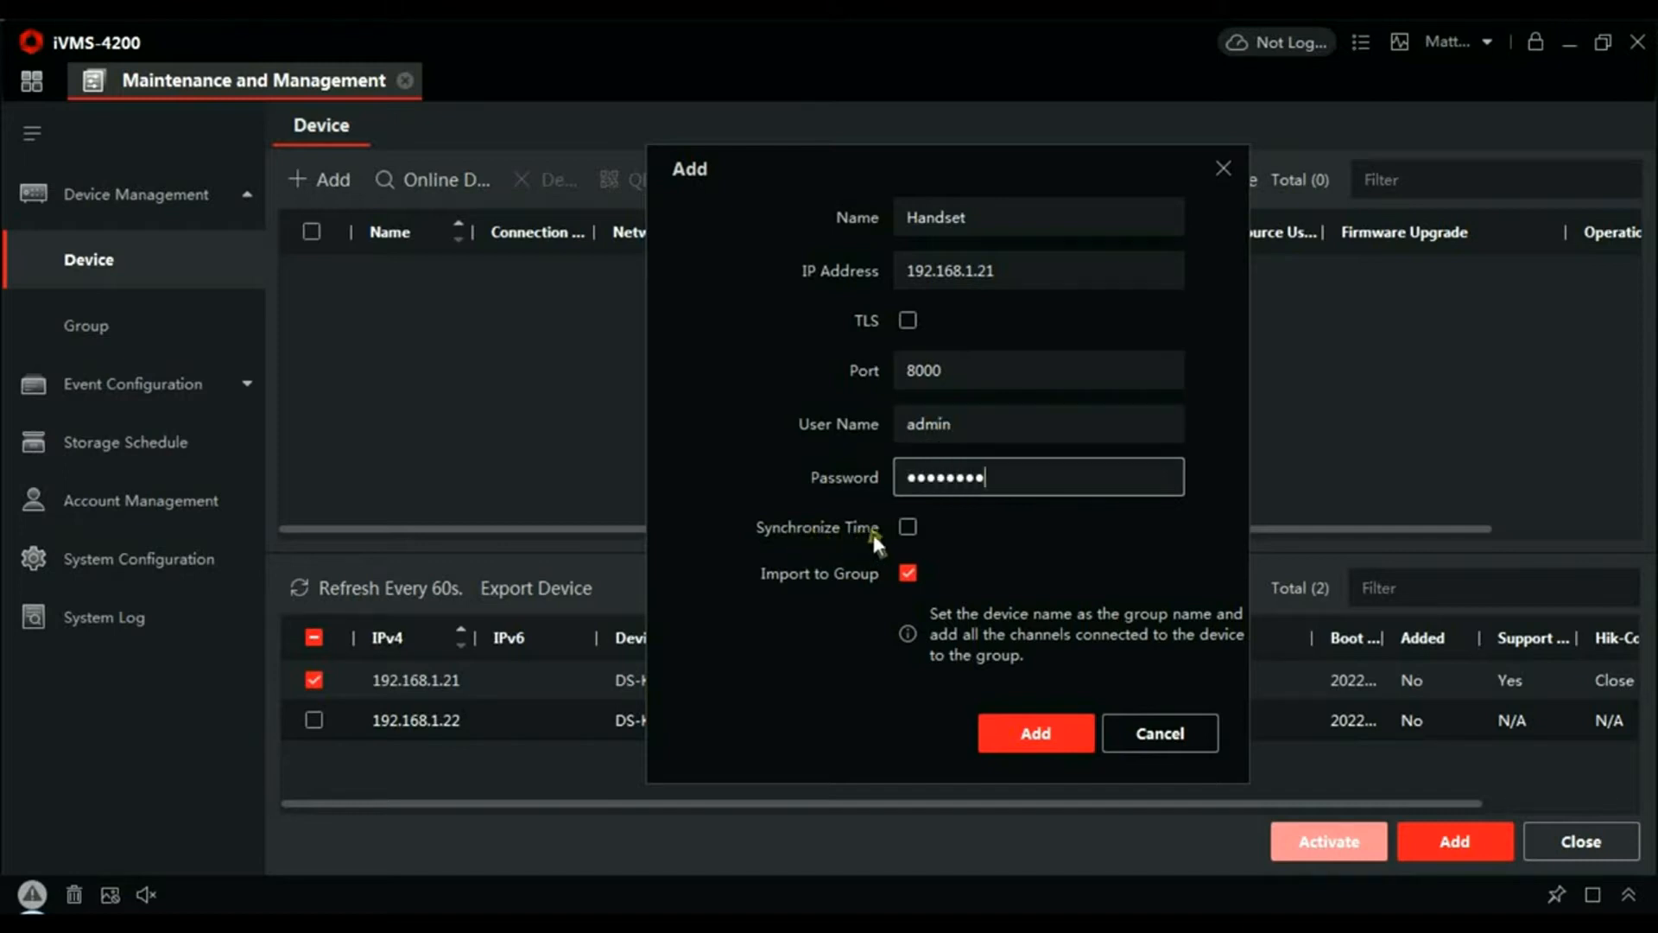
{"action": "left_click", "coordinate": [907, 528]}
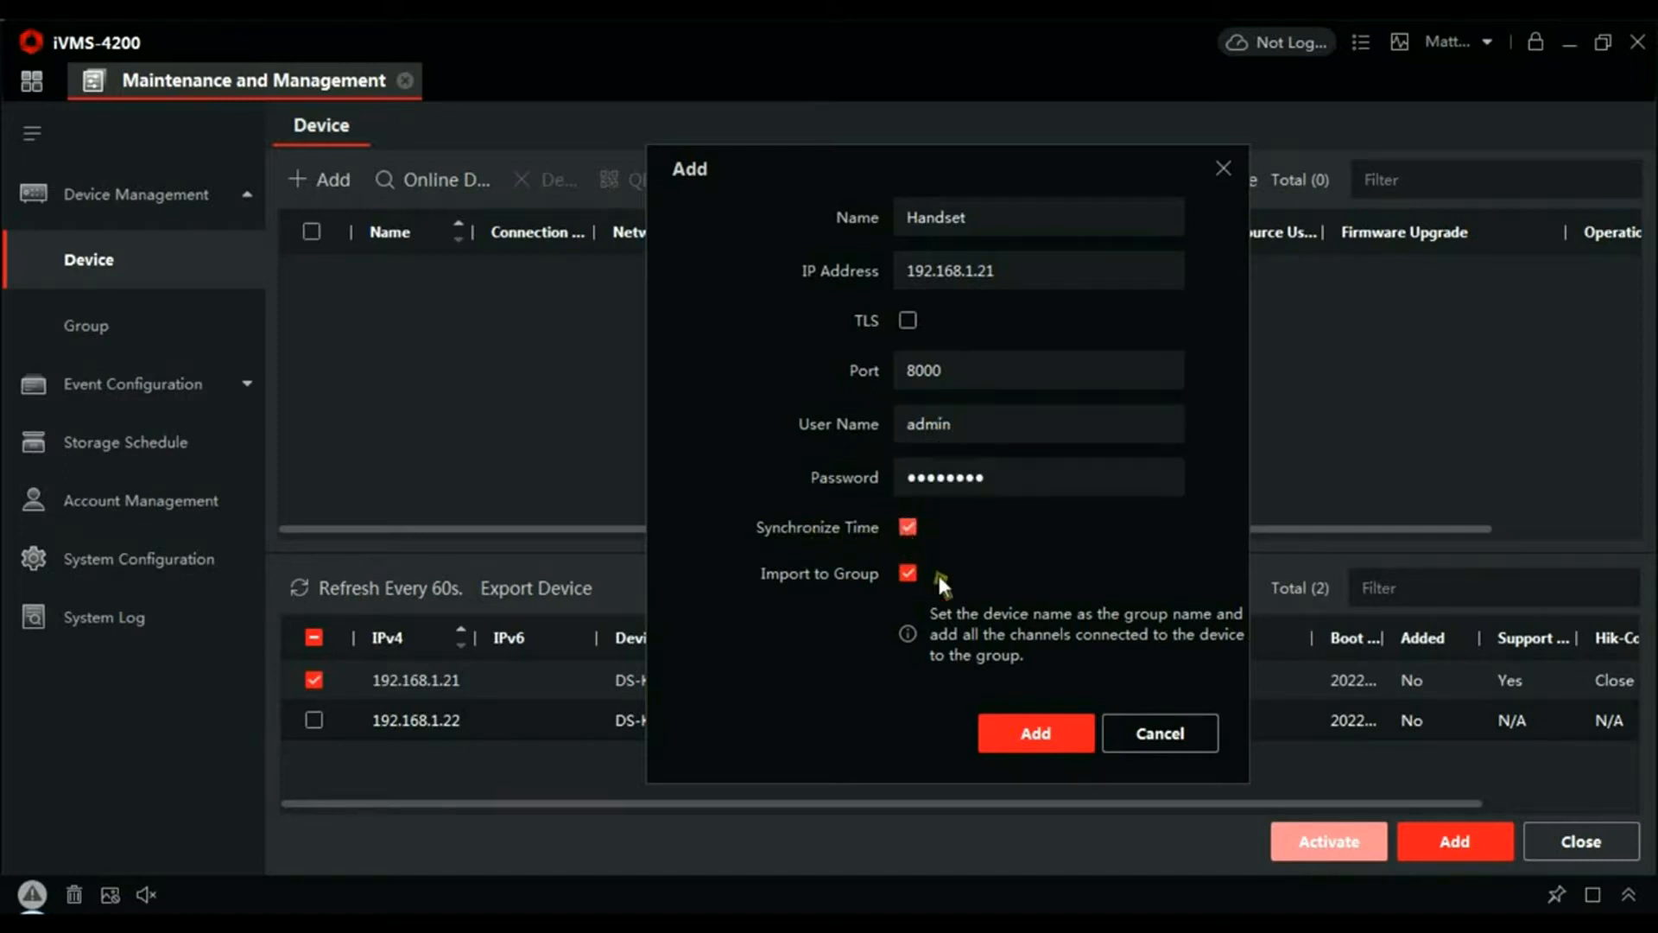
{"action": "left_click", "coordinate": [1041, 733]}
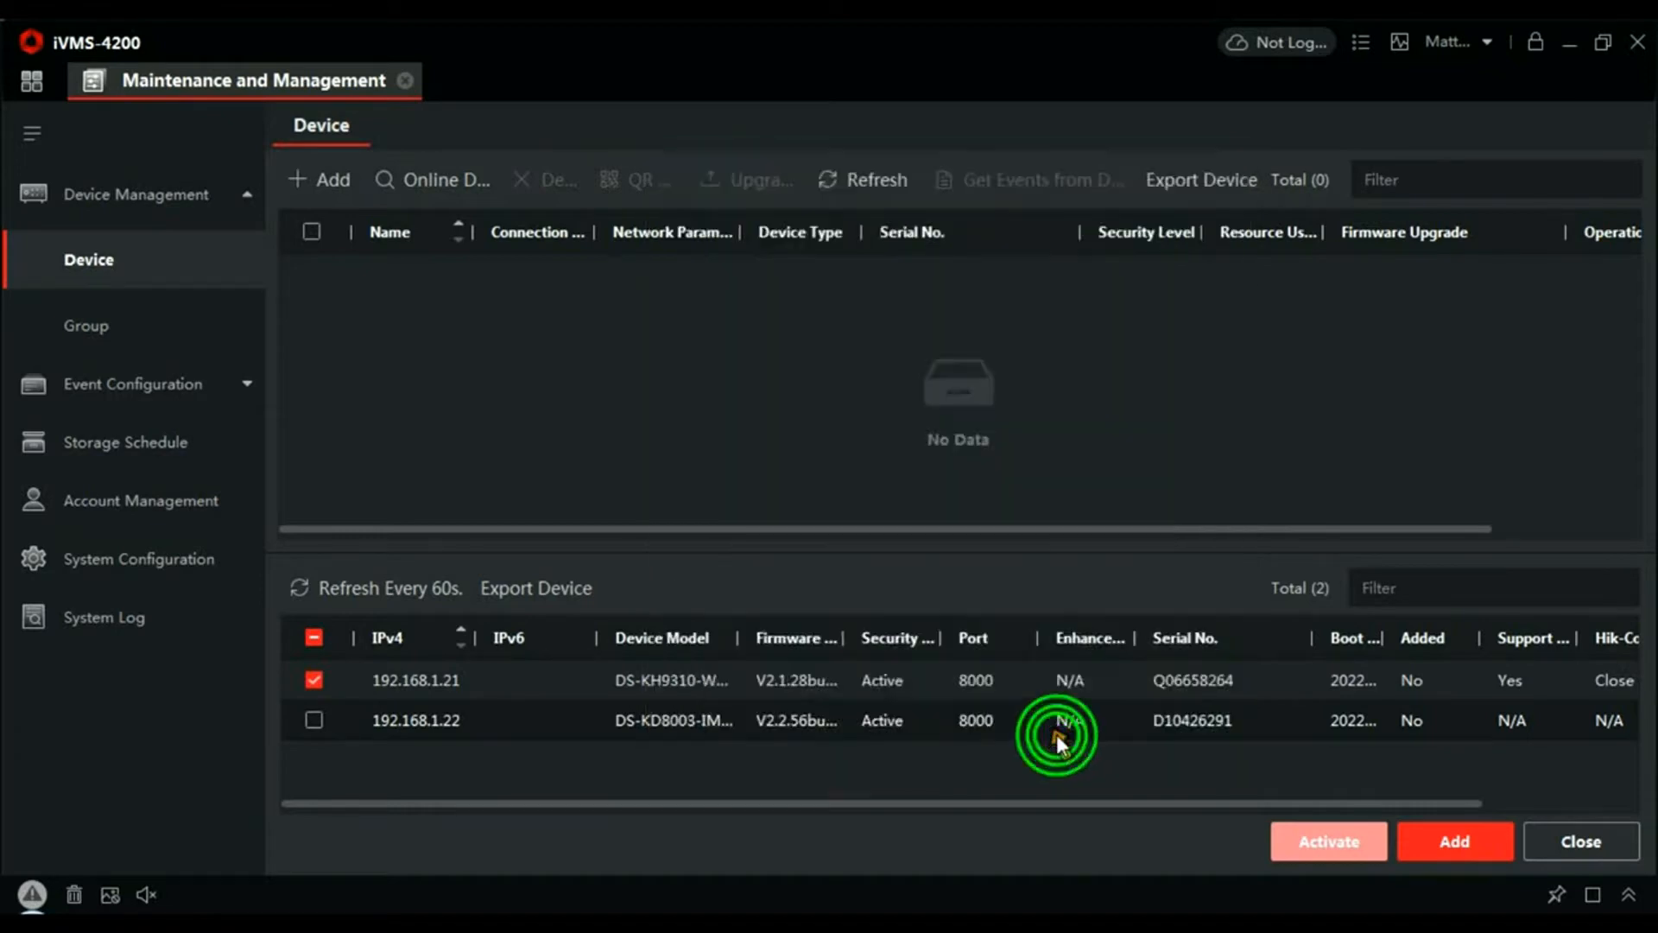
- Switch the selection to 192.168.1.22 and add it as 'Door' with time synchronisation enabled
{"action": "left_click", "coordinate": [314, 681]}
{"action": "left_click", "coordinate": [314, 721]}
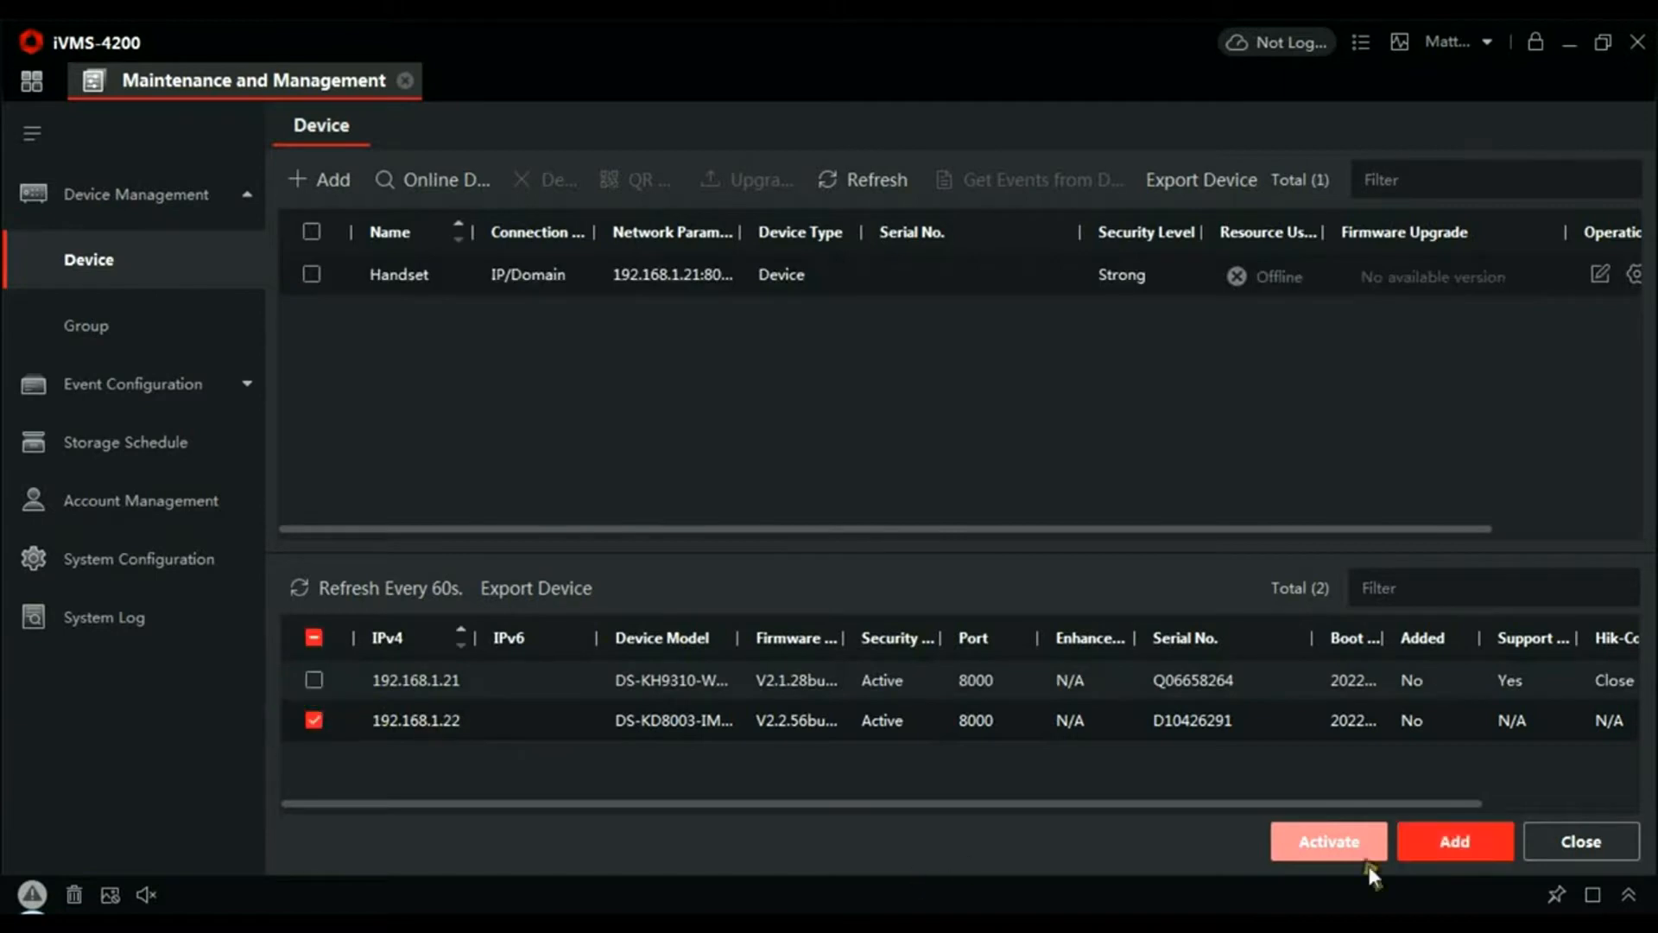
{"action": "left_click", "coordinate": [1468, 841]}
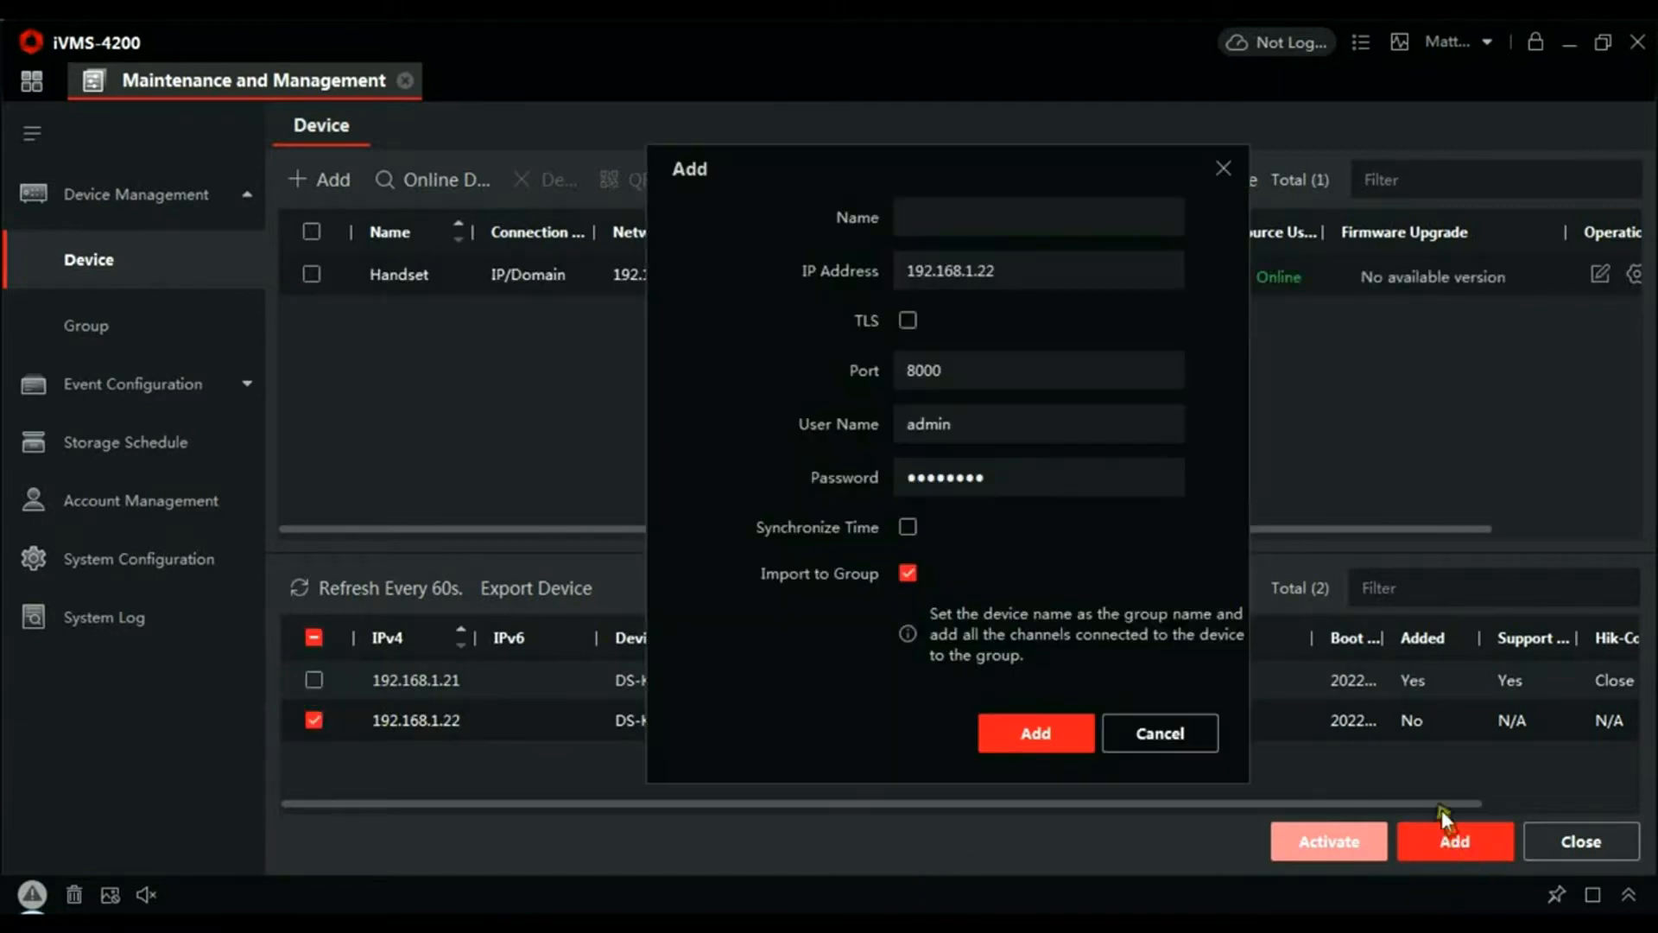
{"action": "left_click", "coordinate": [1025, 219]}
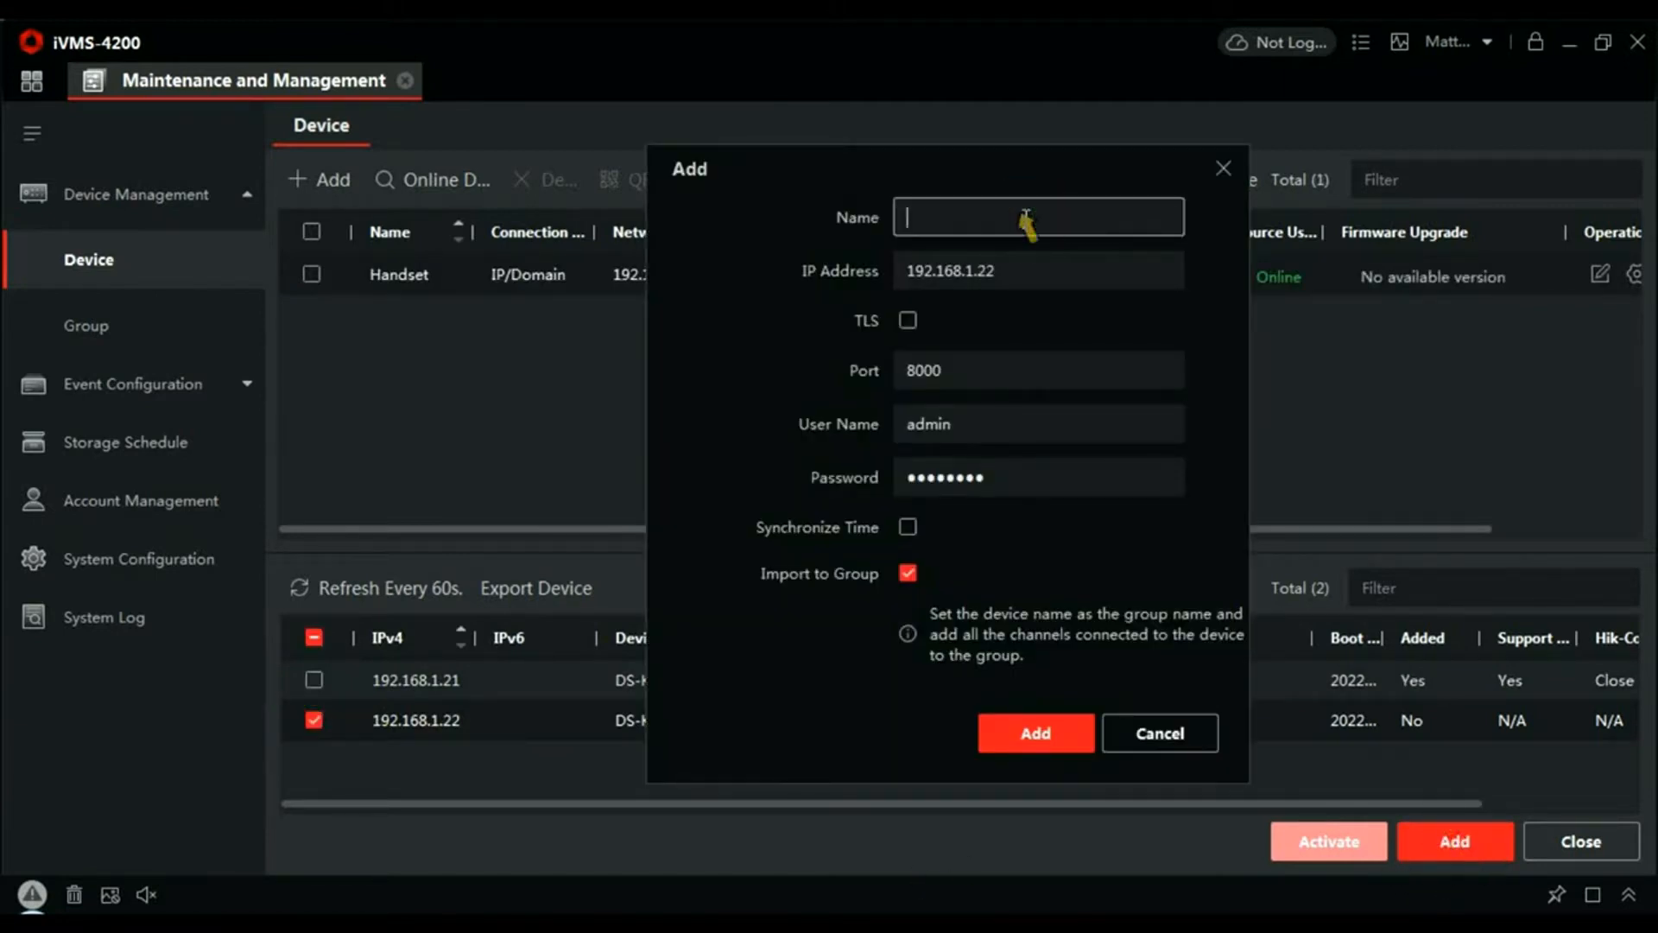
{"action": "type", "text": "Door"}
{"action": "left_click", "coordinate": [910, 527]}
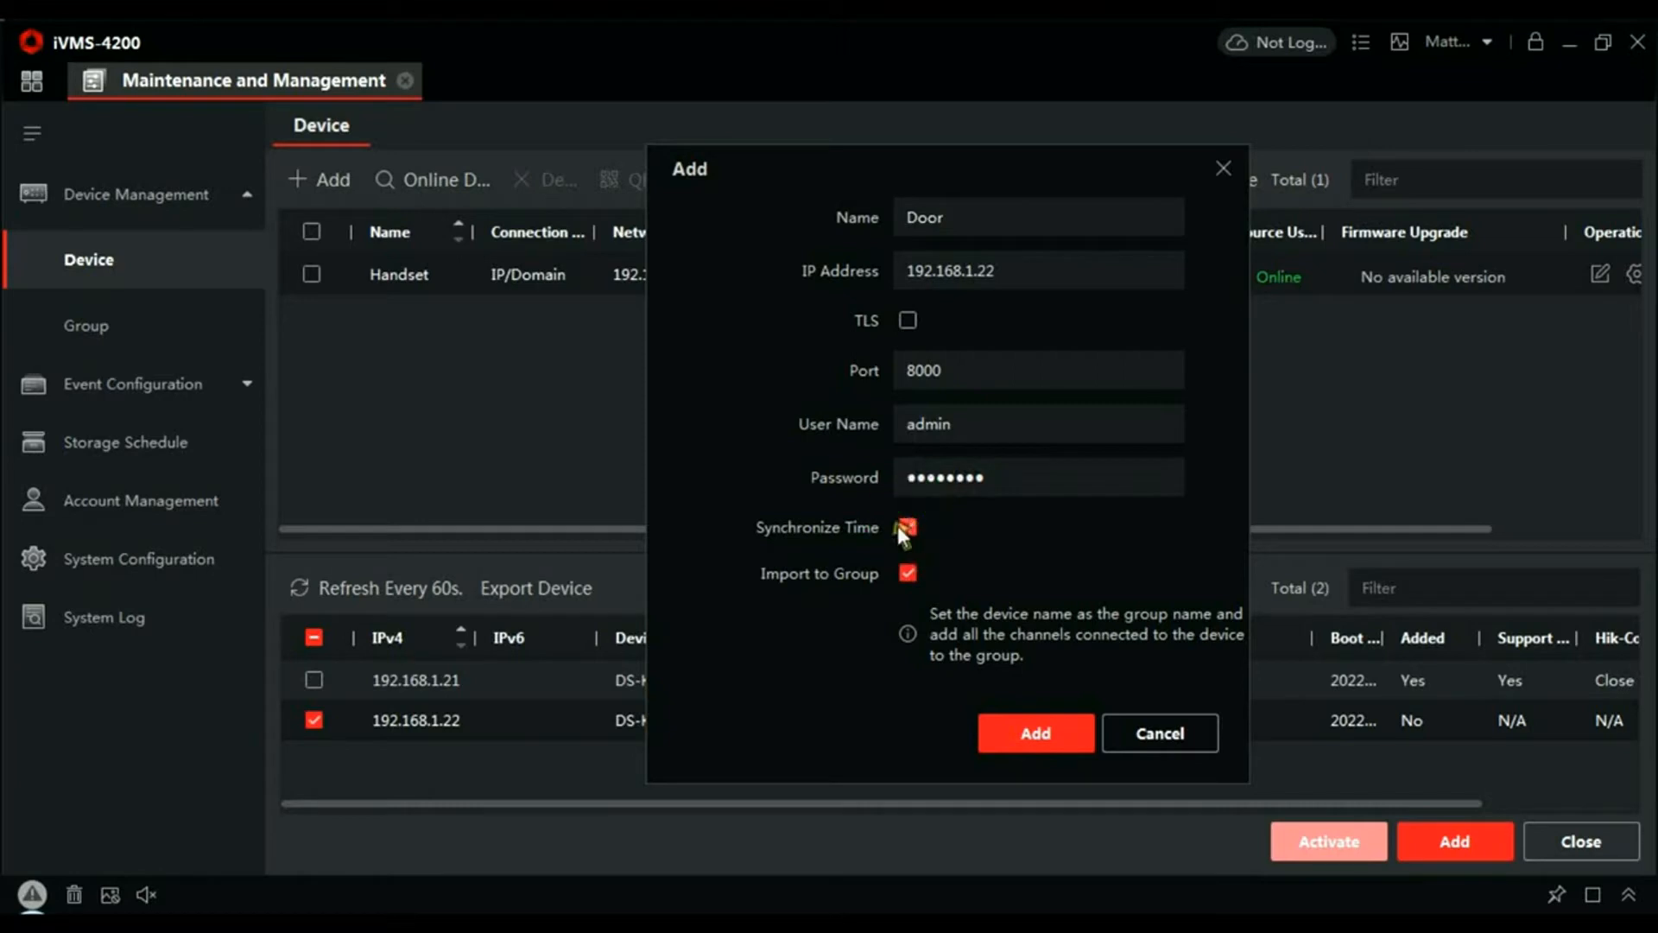
{"action": "left_click", "coordinate": [1068, 733]}
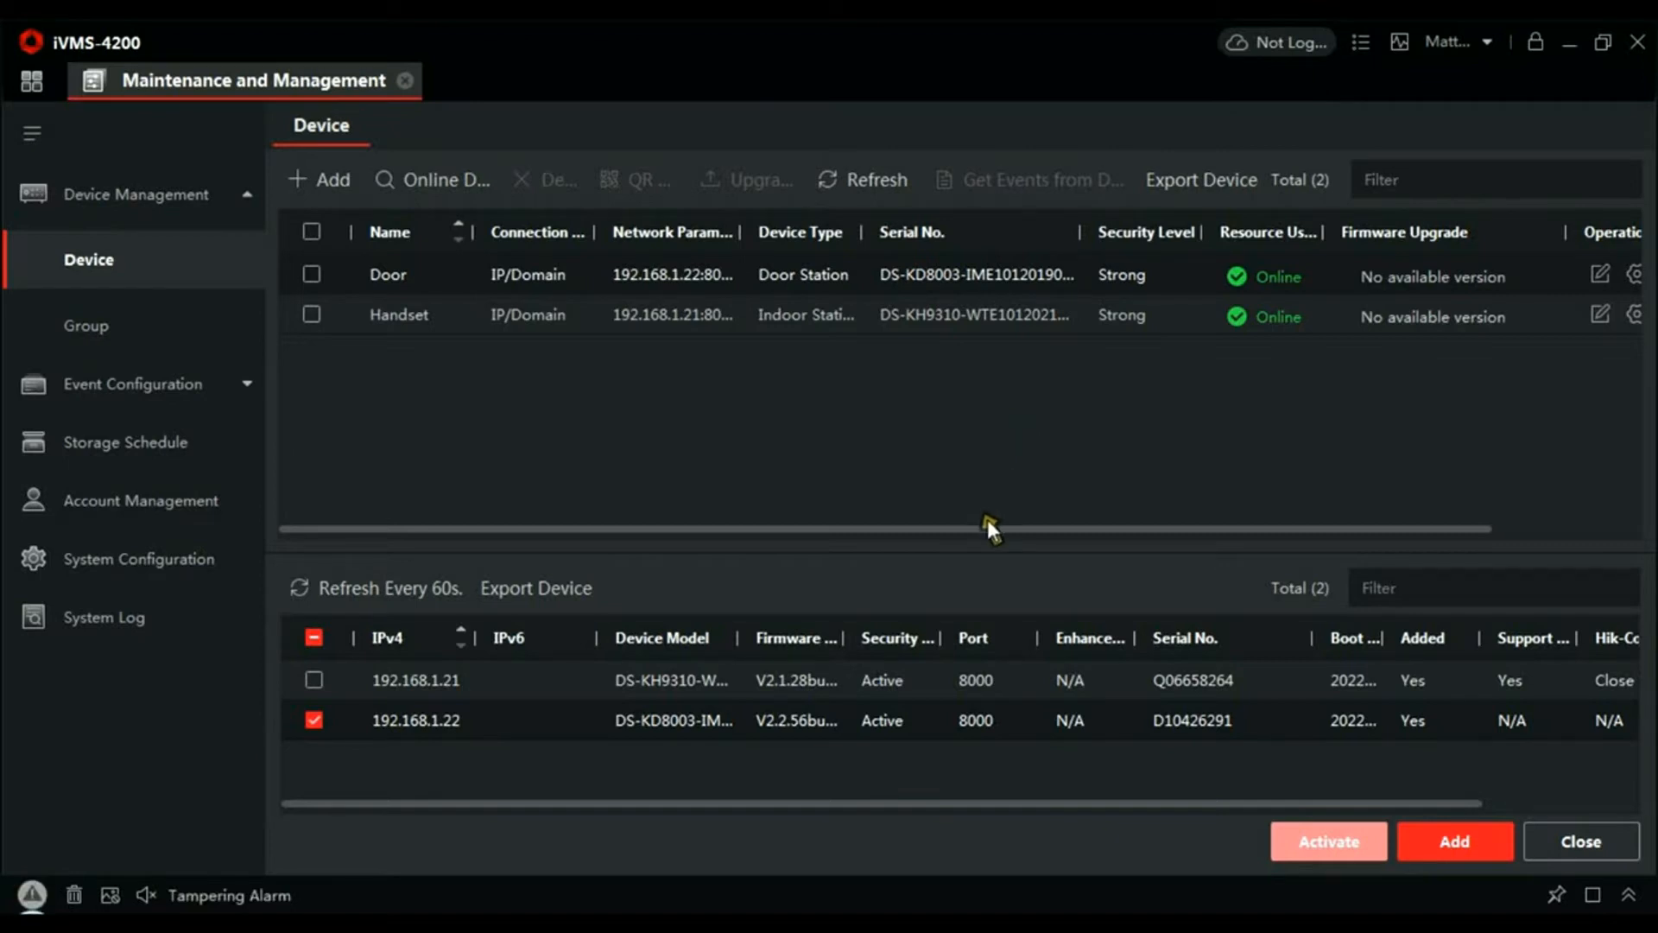
- Open the Door station's remote configuration full-screen and show its Device Management list
{"action": "left_click_drag", "start_coordinate": [987, 530], "coordinate": [1248, 566]}
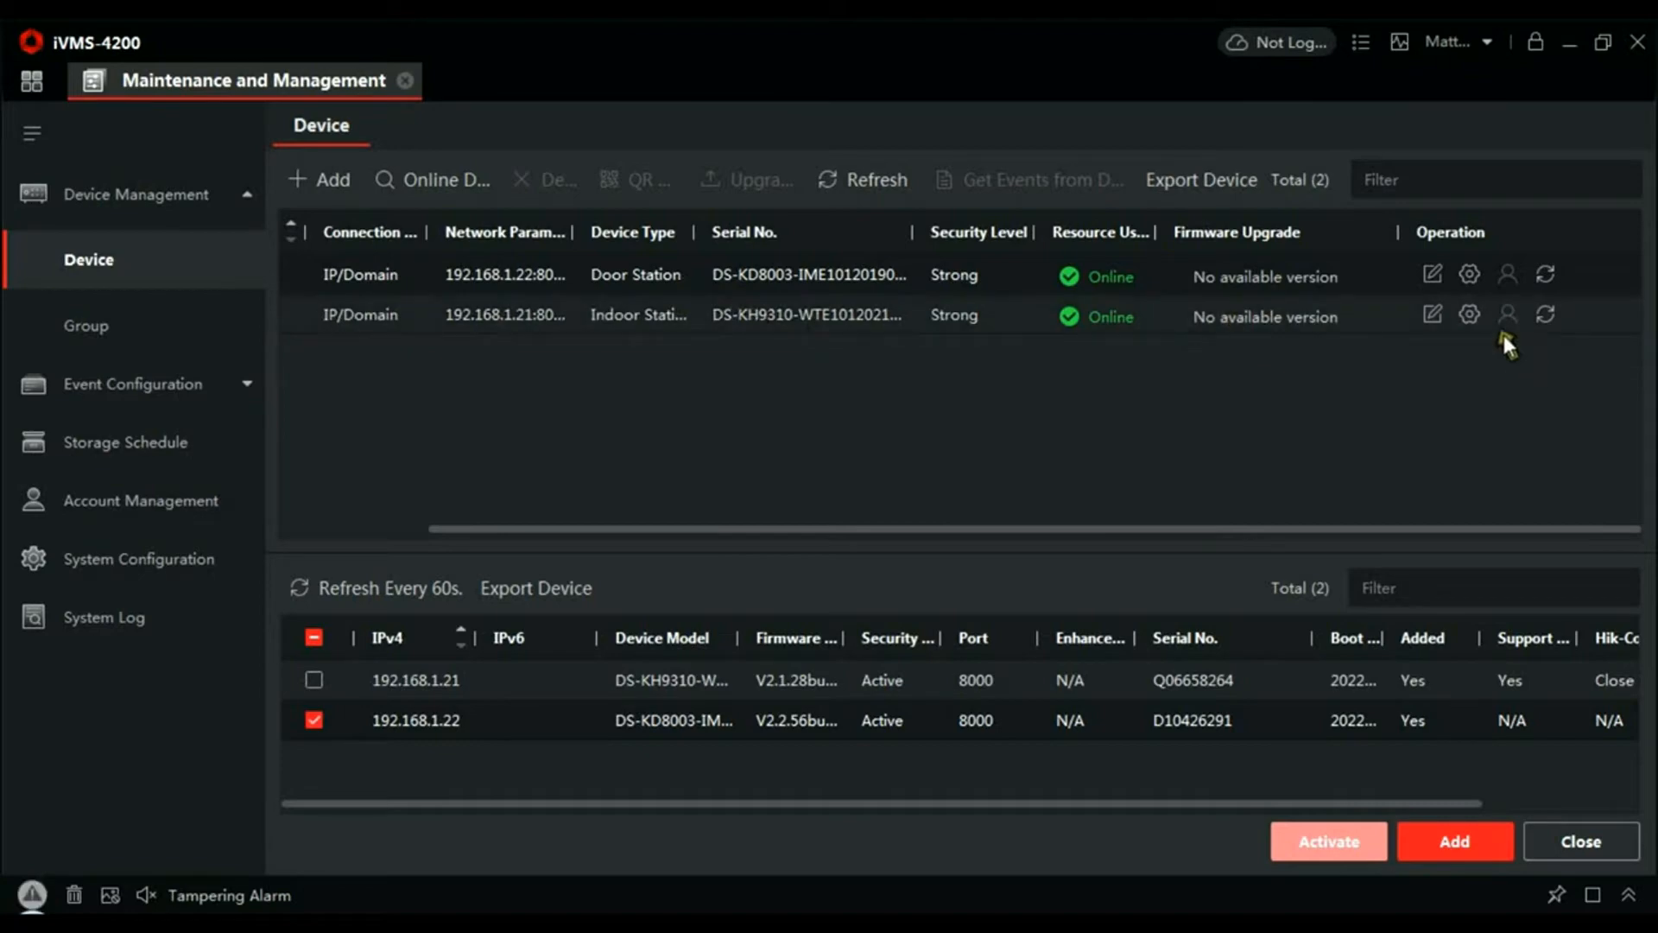
{"action": "left_click", "coordinate": [1471, 275]}
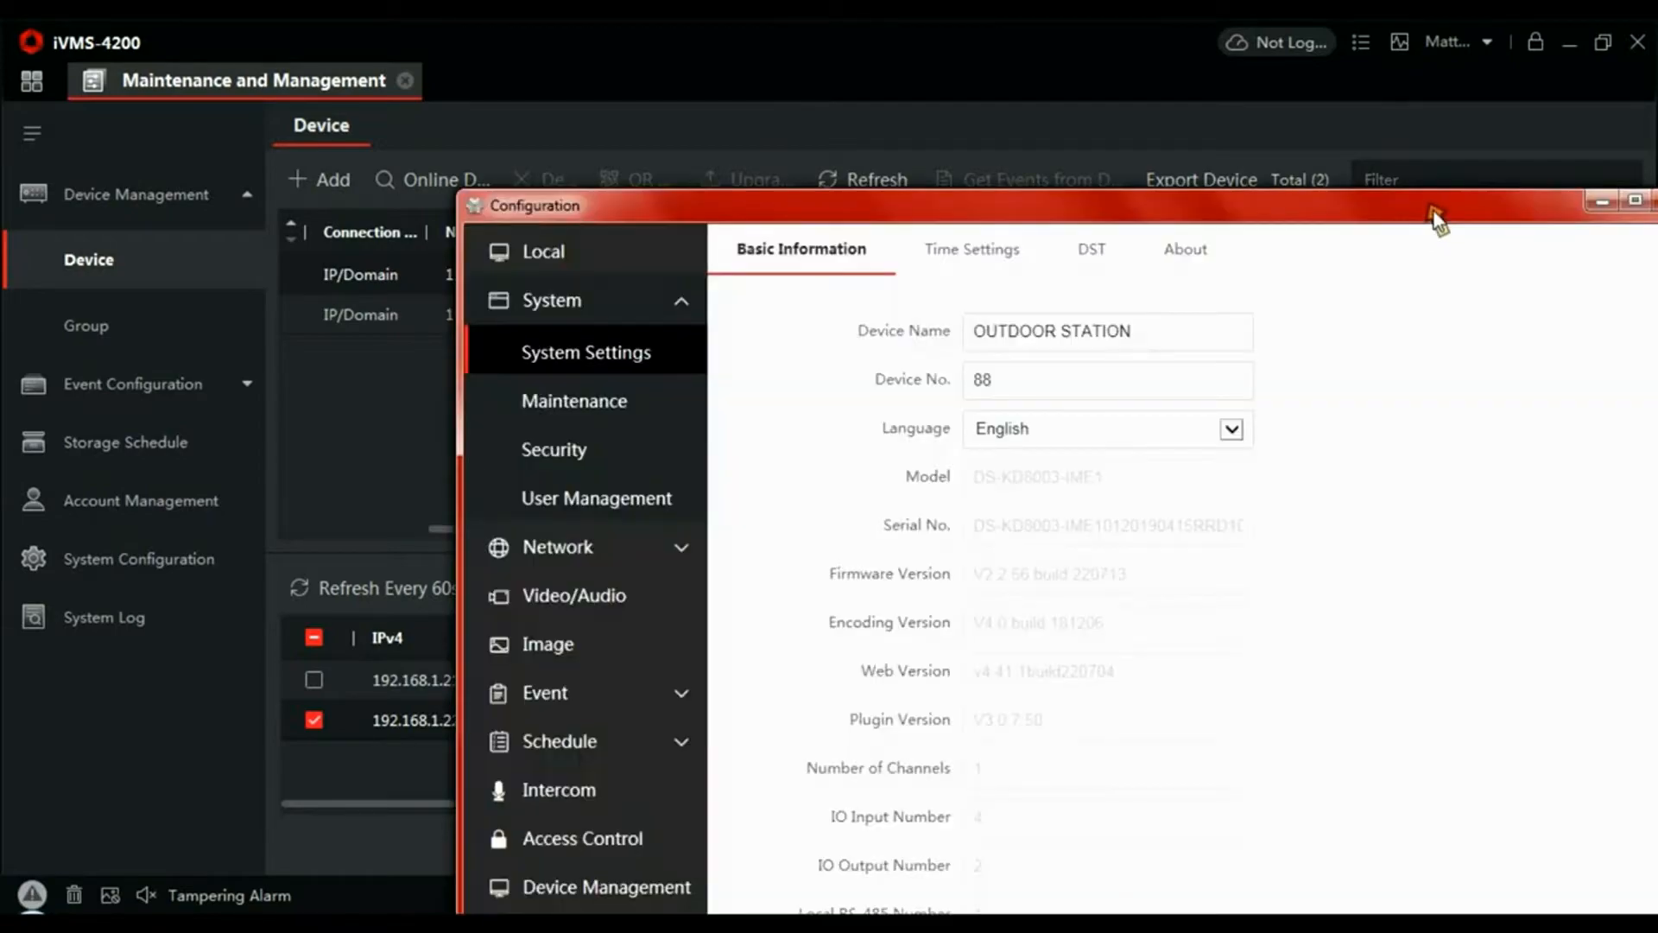
{"action": "double_click", "coordinate": [1434, 213]}
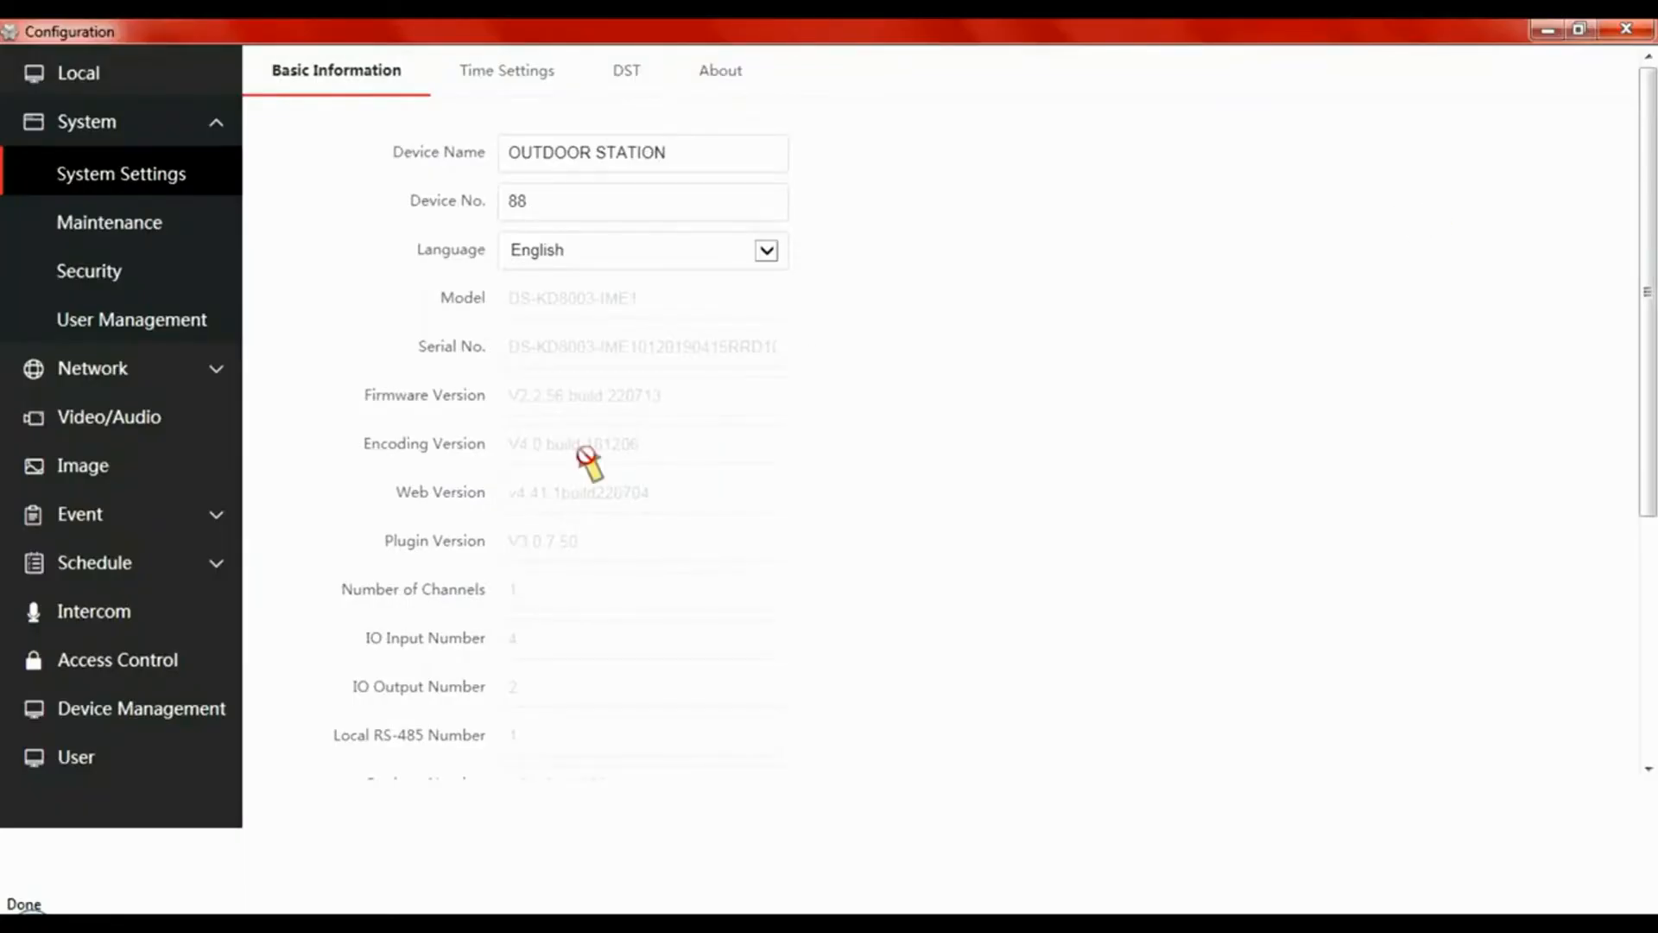
{"action": "left_click", "coordinate": [152, 703]}
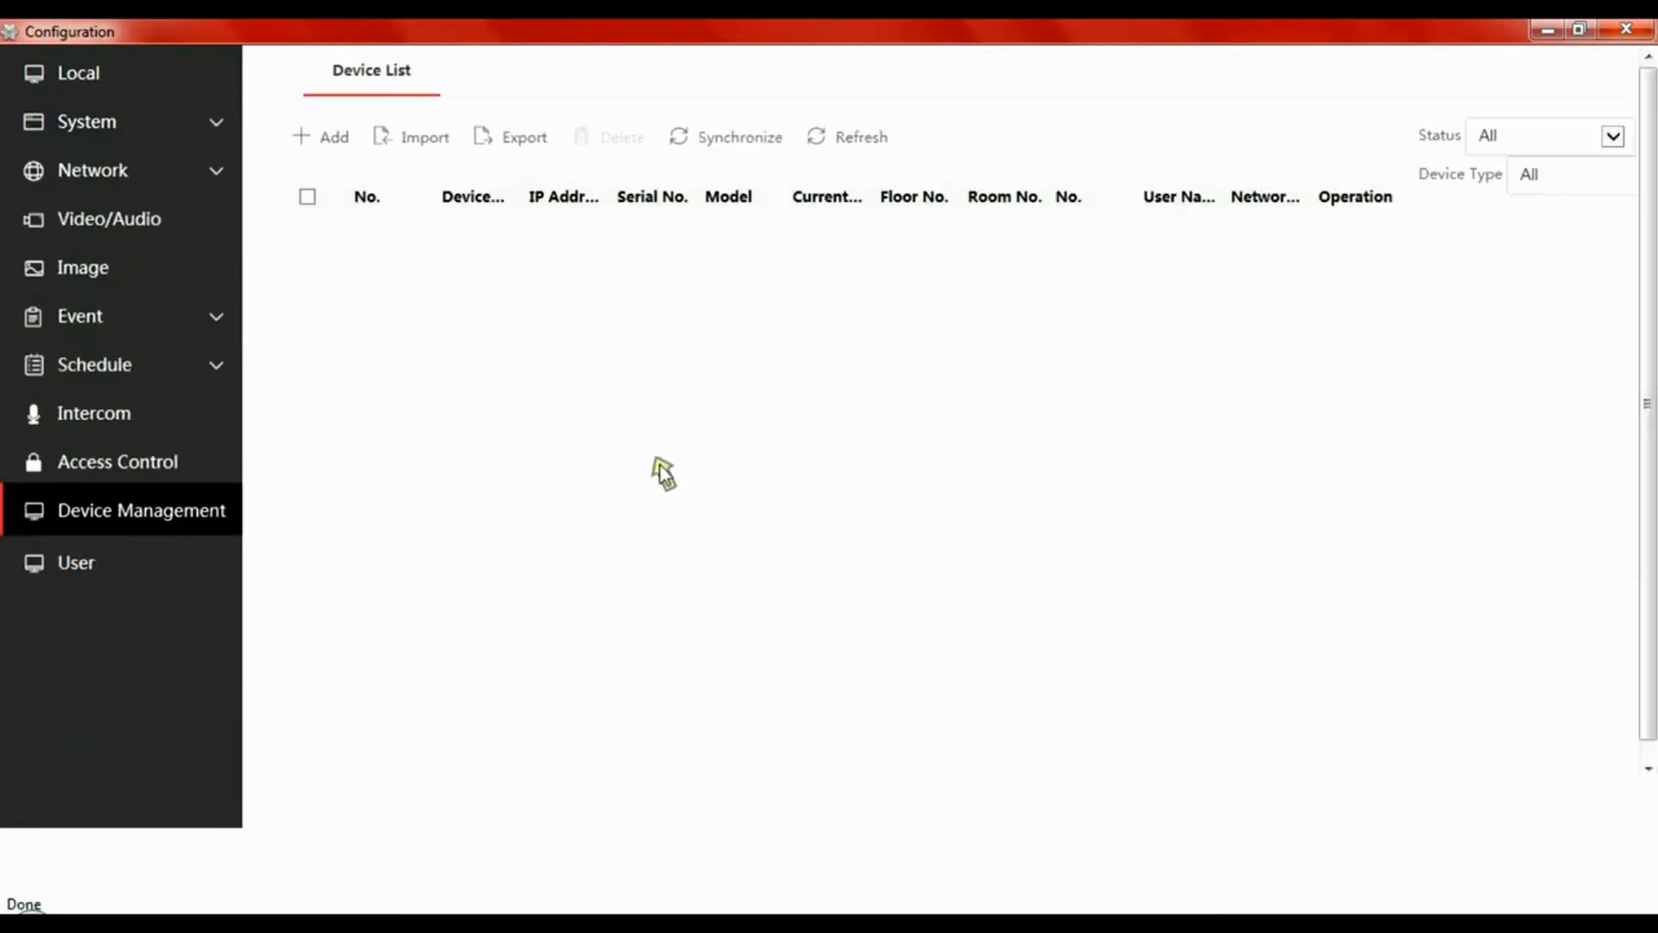
- Begin a linked indoor-station entry with its password and registration password, then untick 192.168.1.22
{"action": "left_click", "coordinate": [332, 140]}
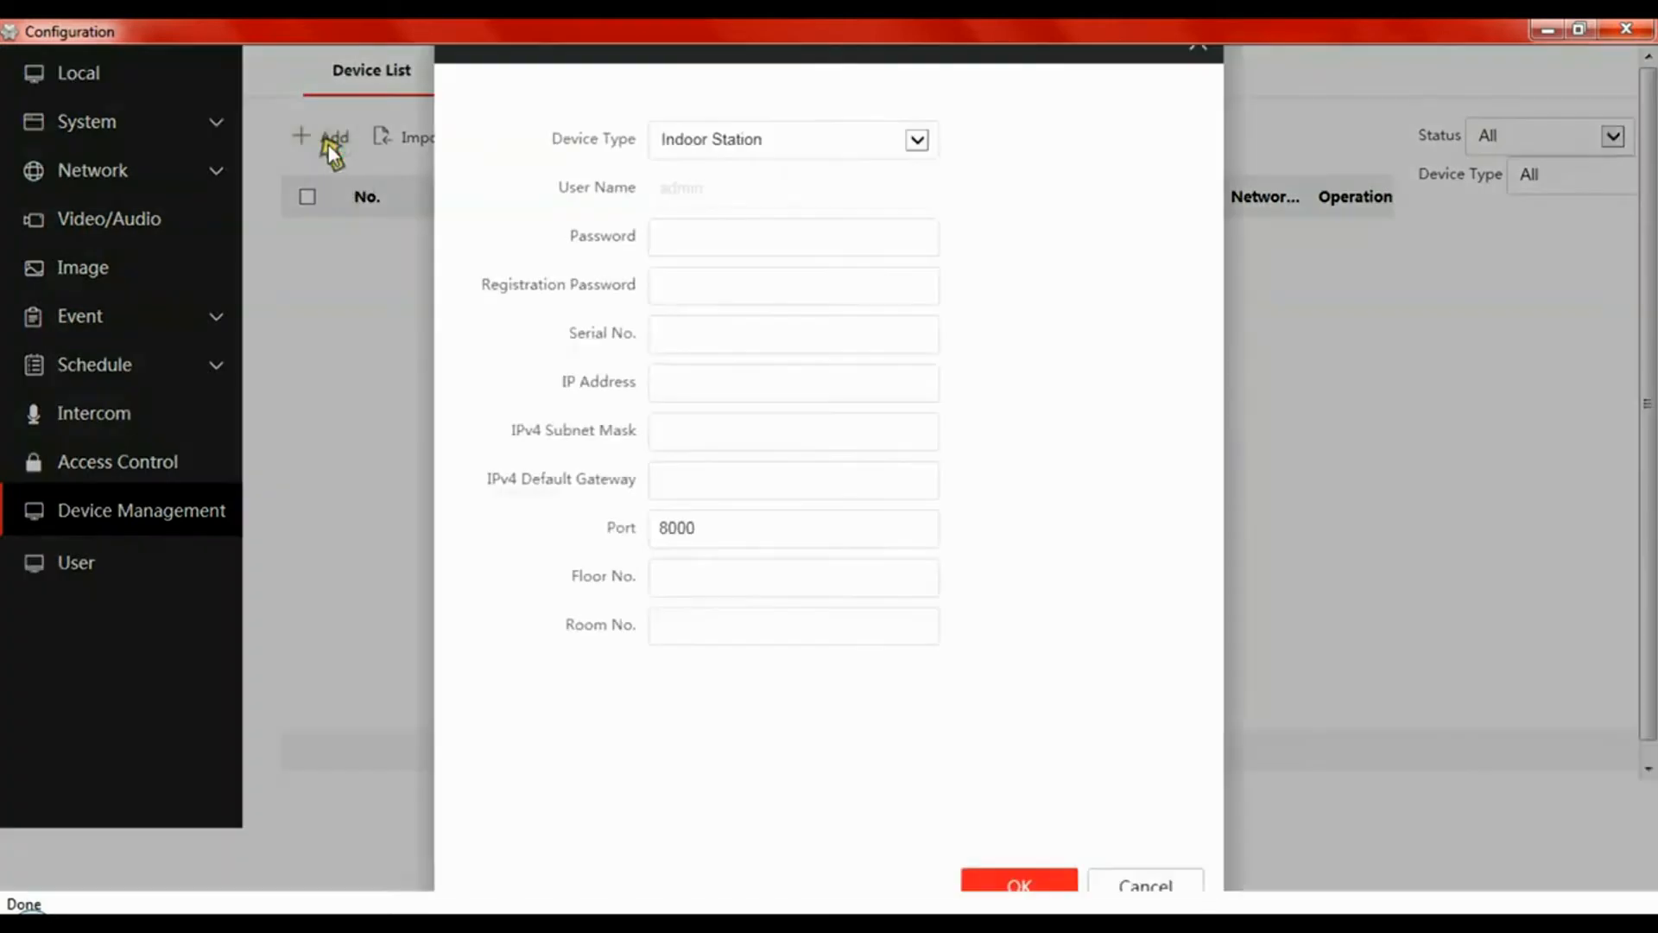
{"action": "left_click", "coordinate": [710, 242]}
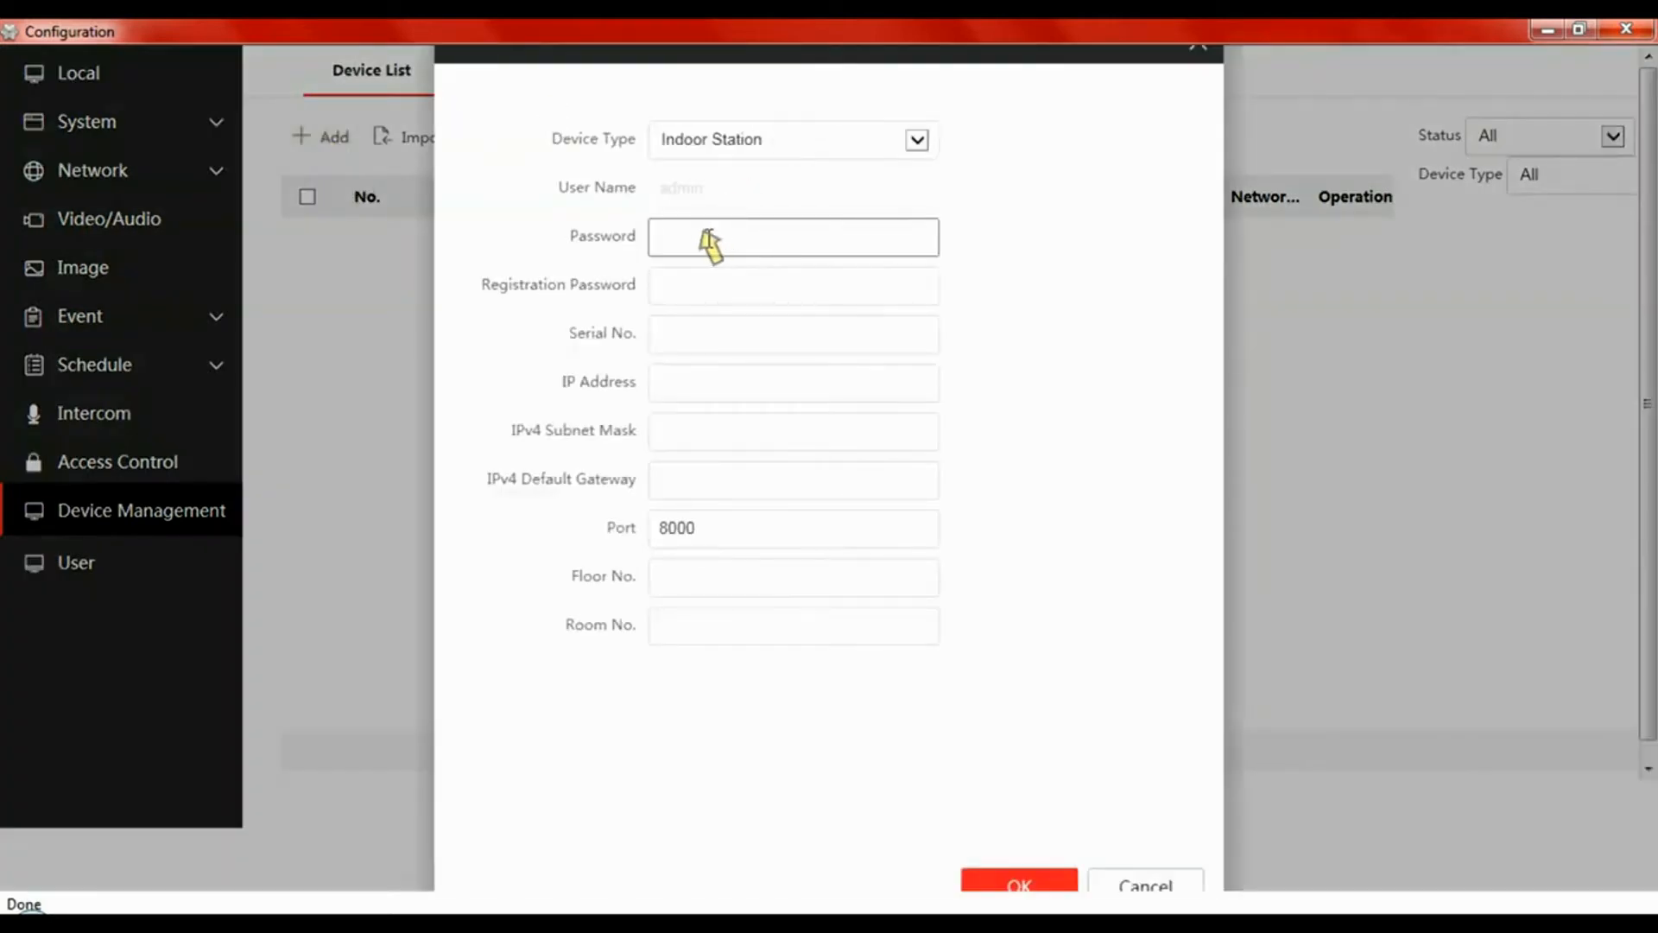
{"action": "type", "text": "123"}
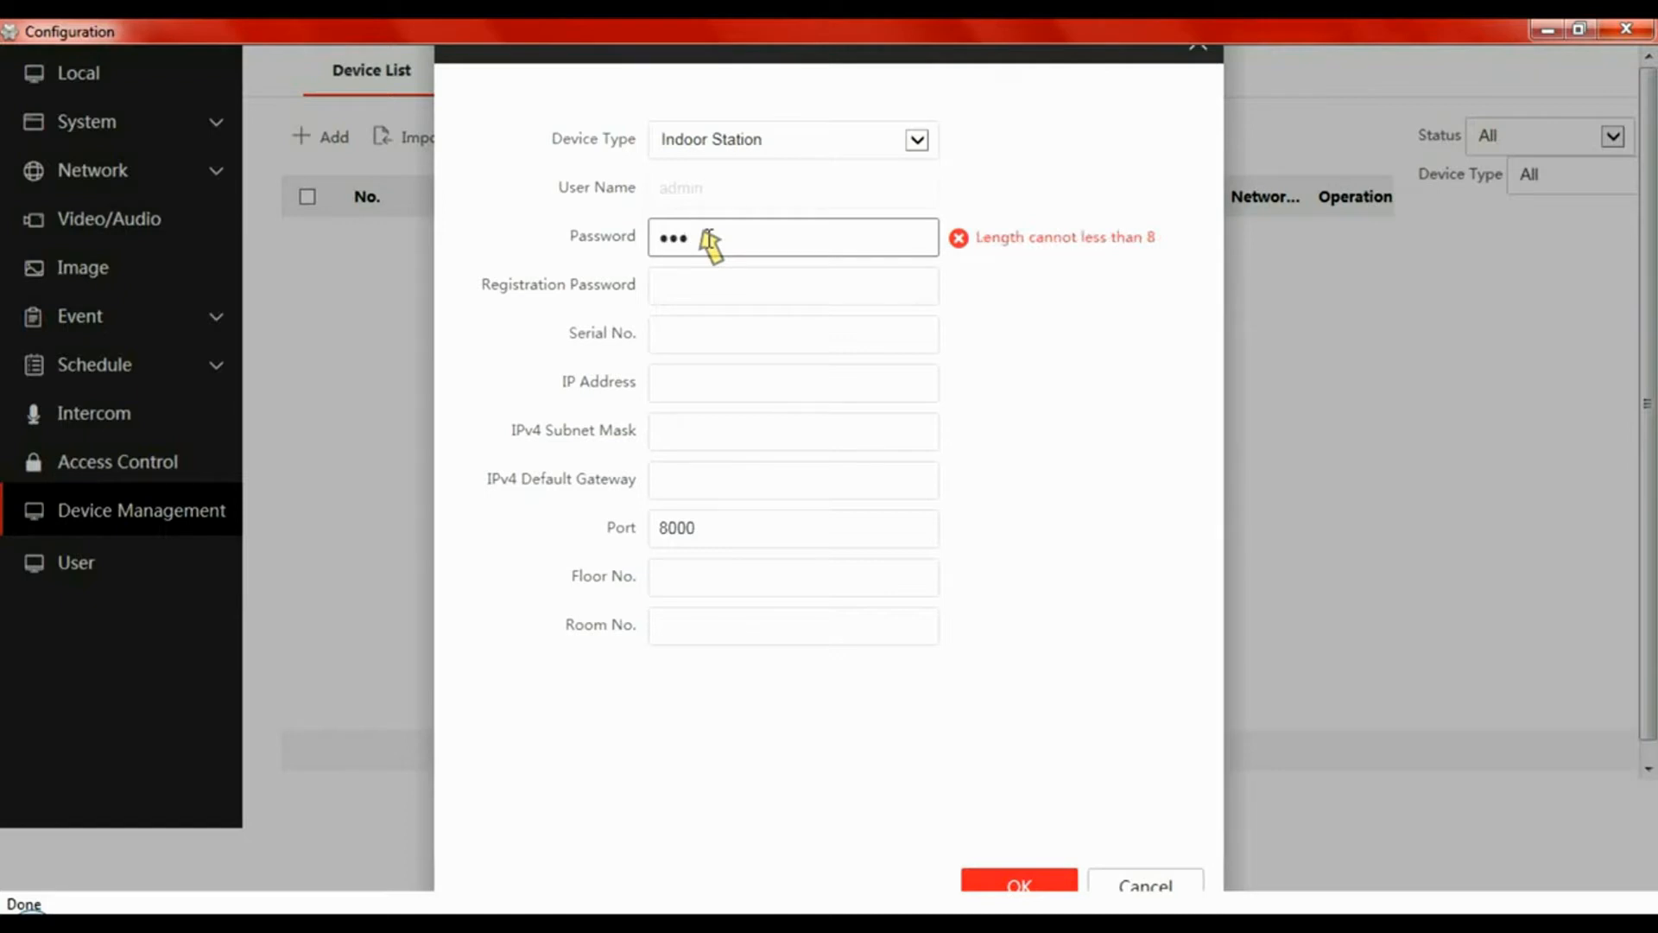
{"action": "type", "text": "45678"}
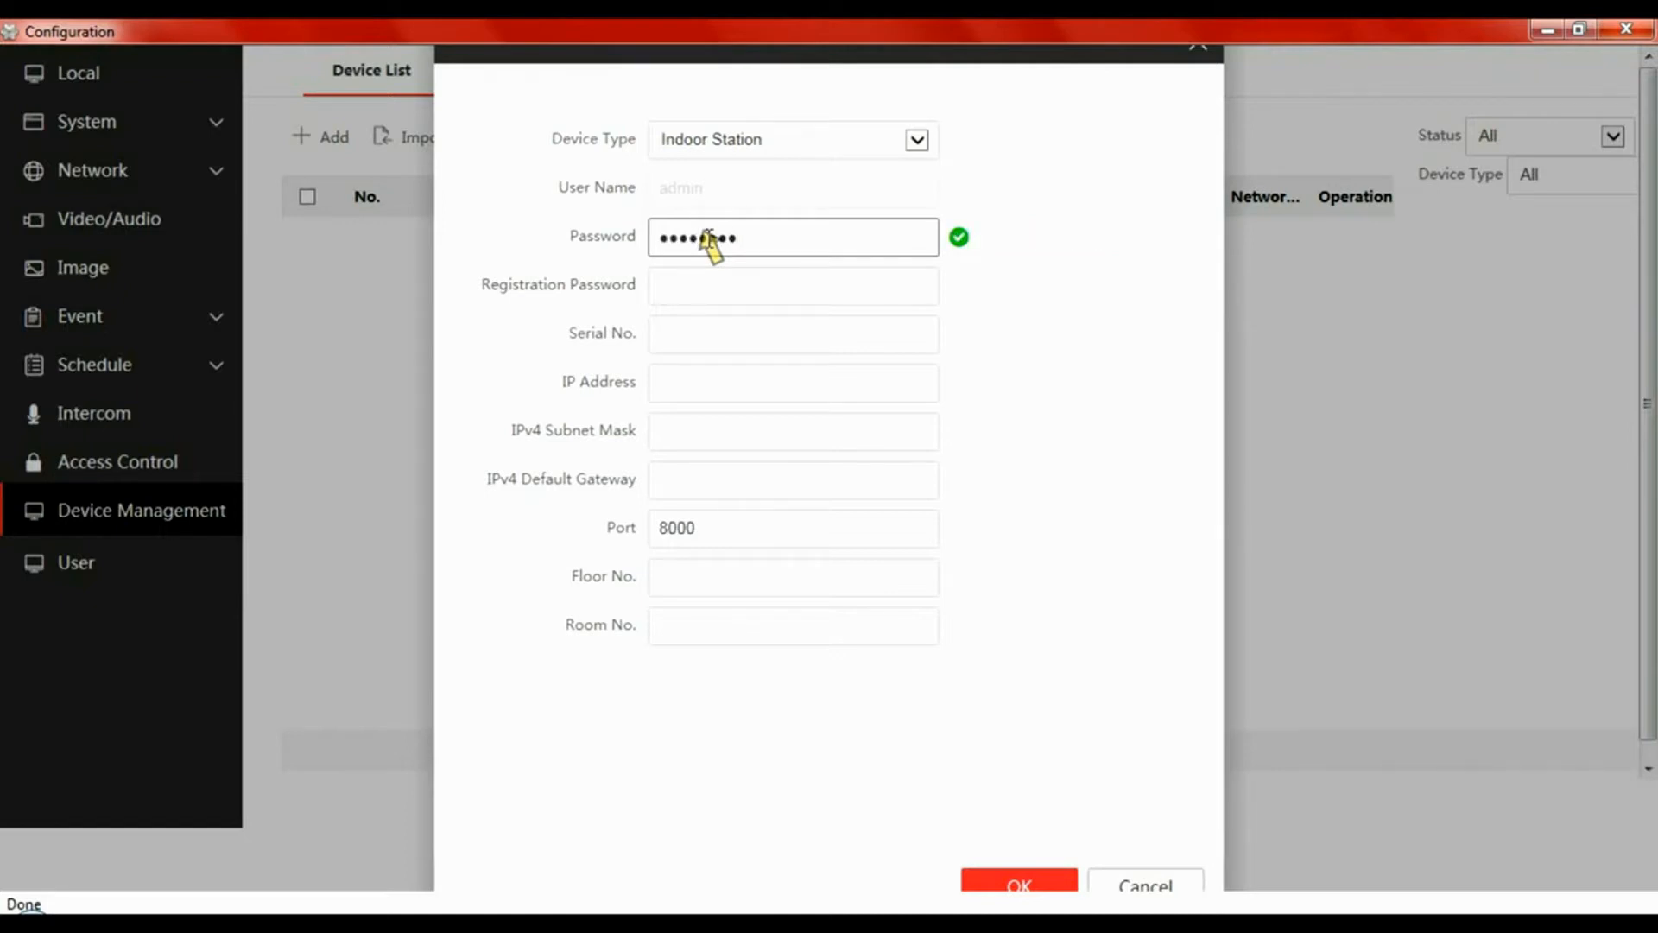
{"action": "left_click", "coordinate": [706, 287]}
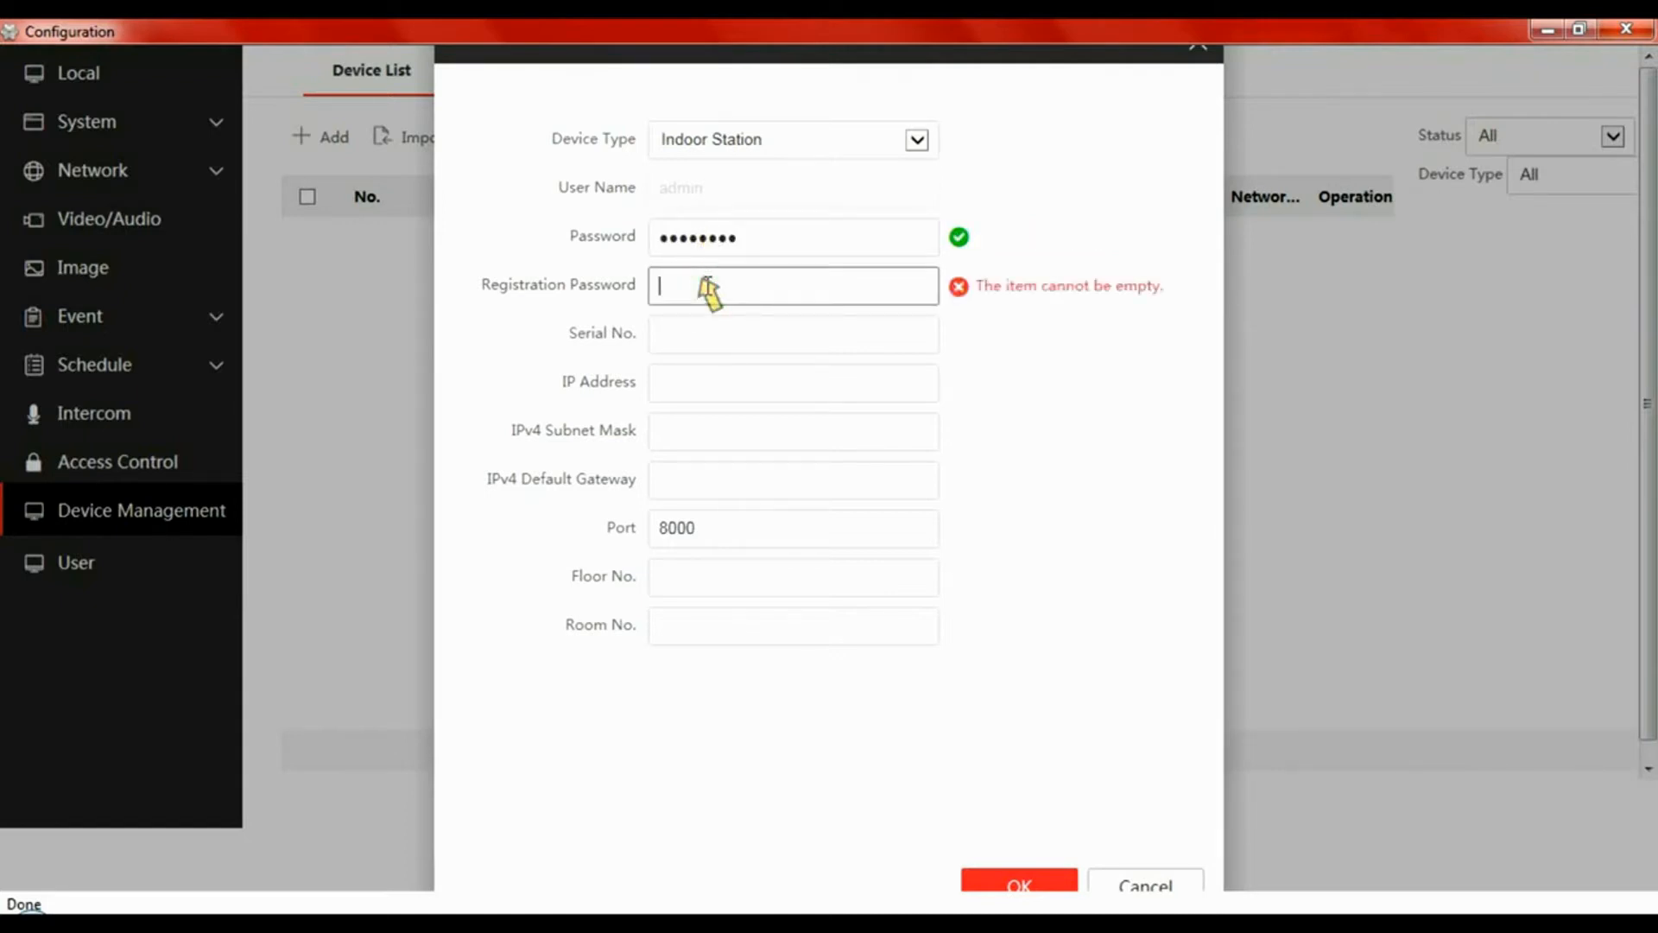
{"action": "type", "text": "123"}
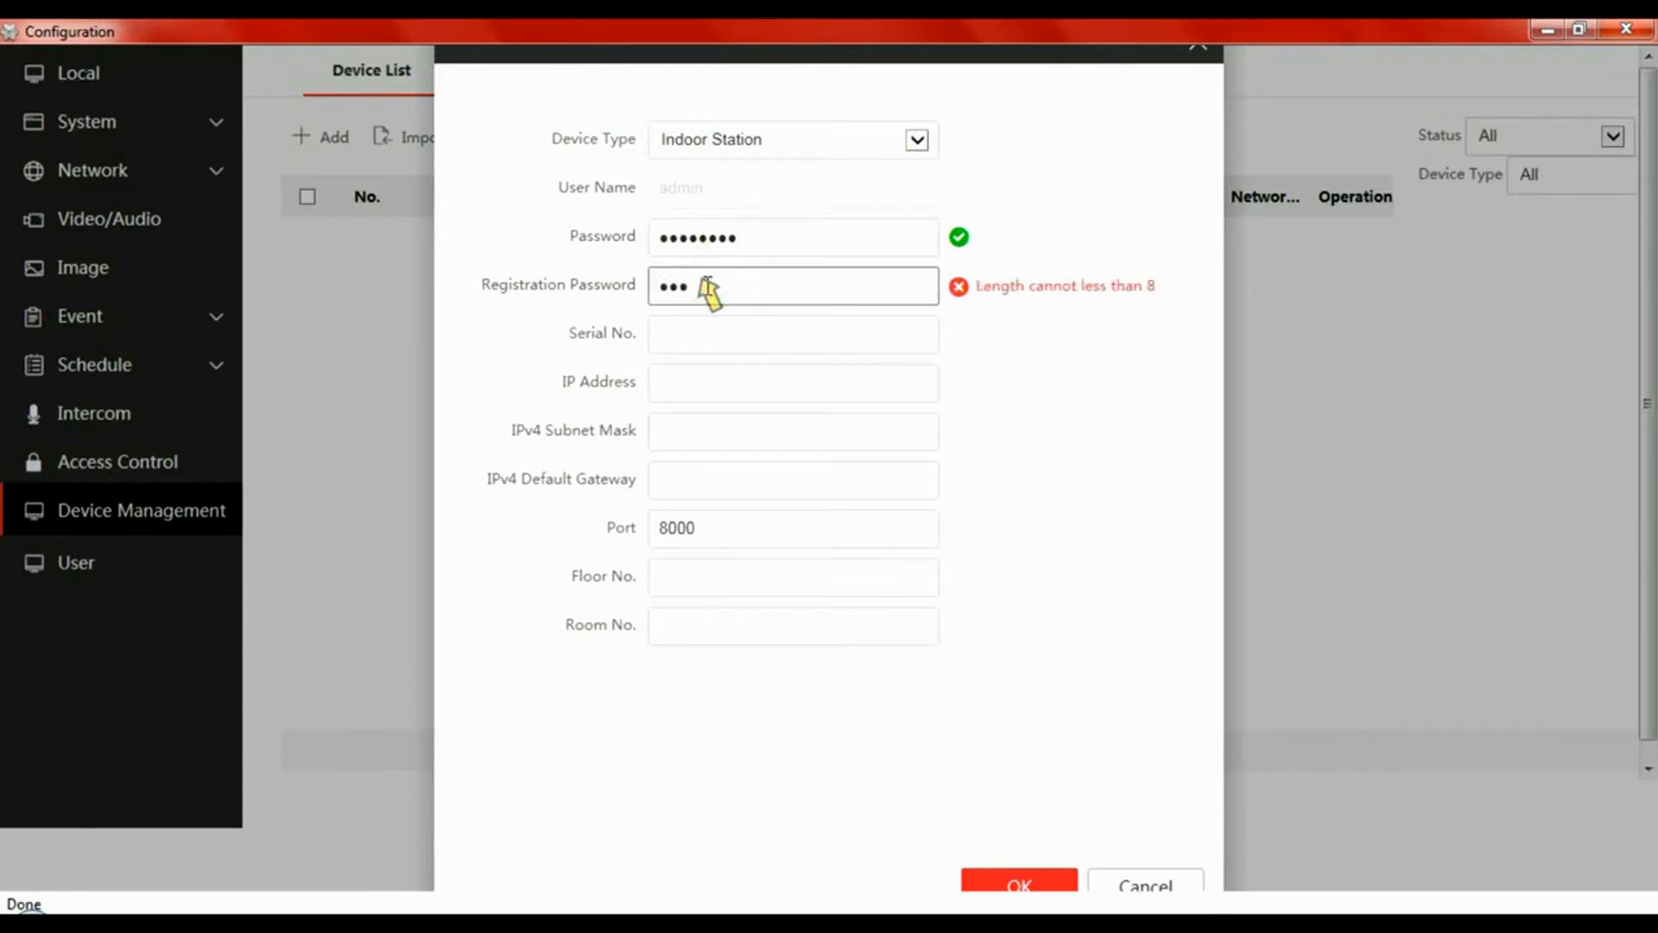
{"action": "type", "text": "45678"}
{"action": "left_click", "coordinate": [691, 335]}
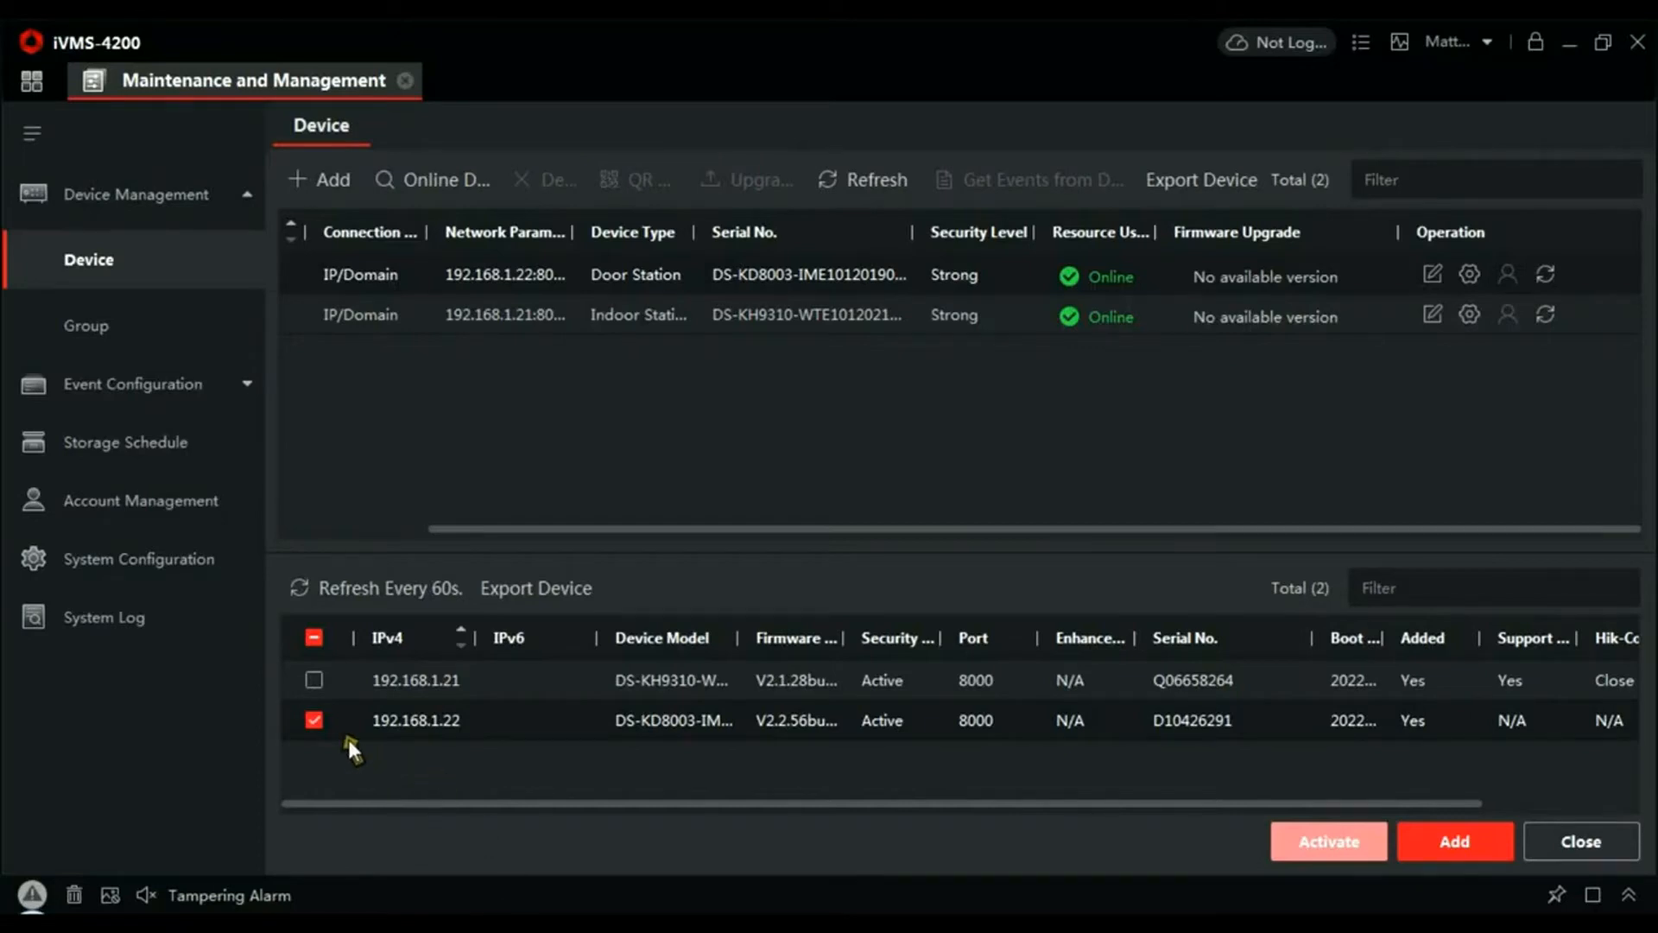
{"action": "left_click", "coordinate": [316, 722]}
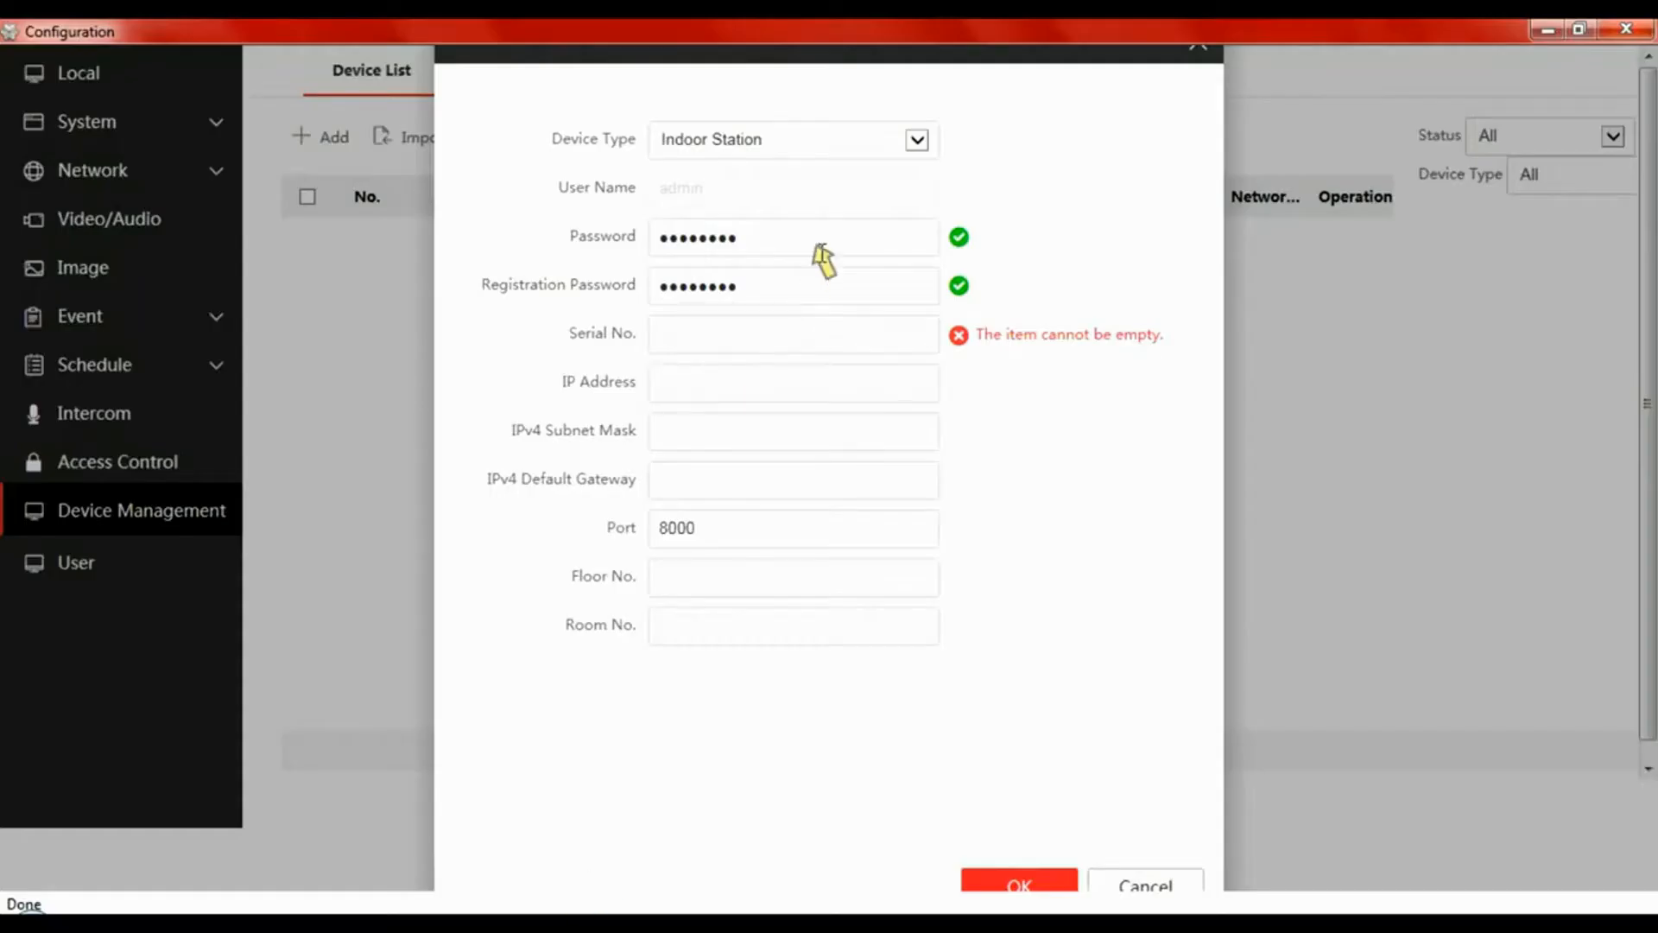
- Enter serial number Q06658264 and IP address 192.168.1.21 for the indoor station
{"action": "left_click", "coordinate": [723, 341]}
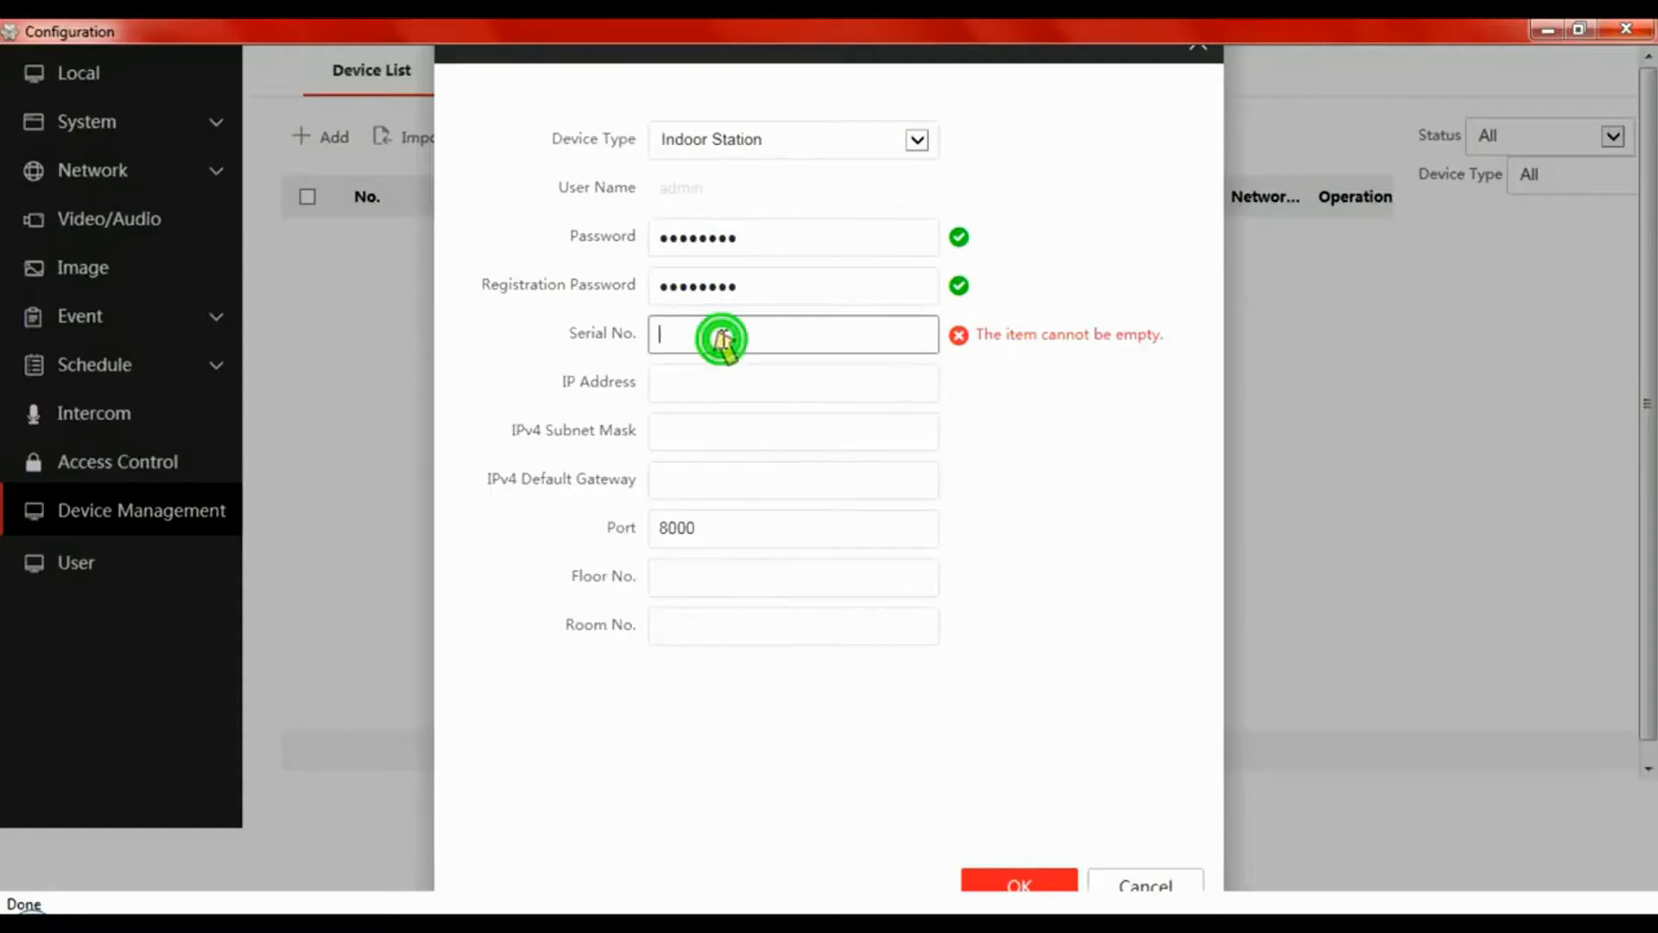
{"action": "type", "text": "Q0"}
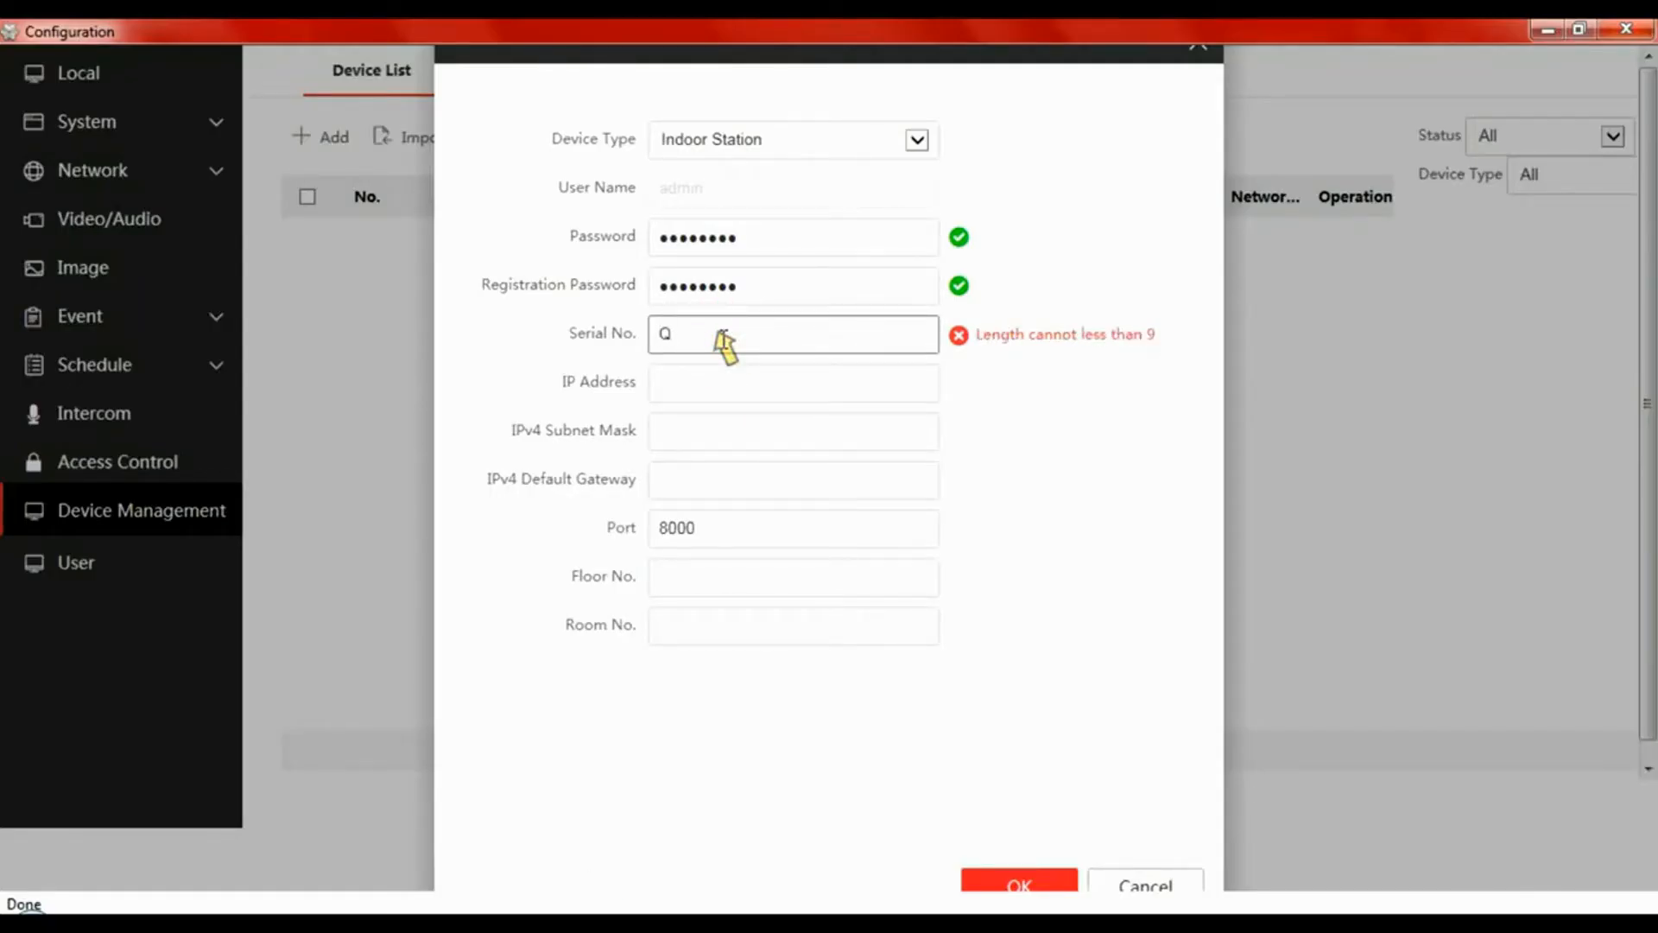
{"action": "type", "text": "6658"}
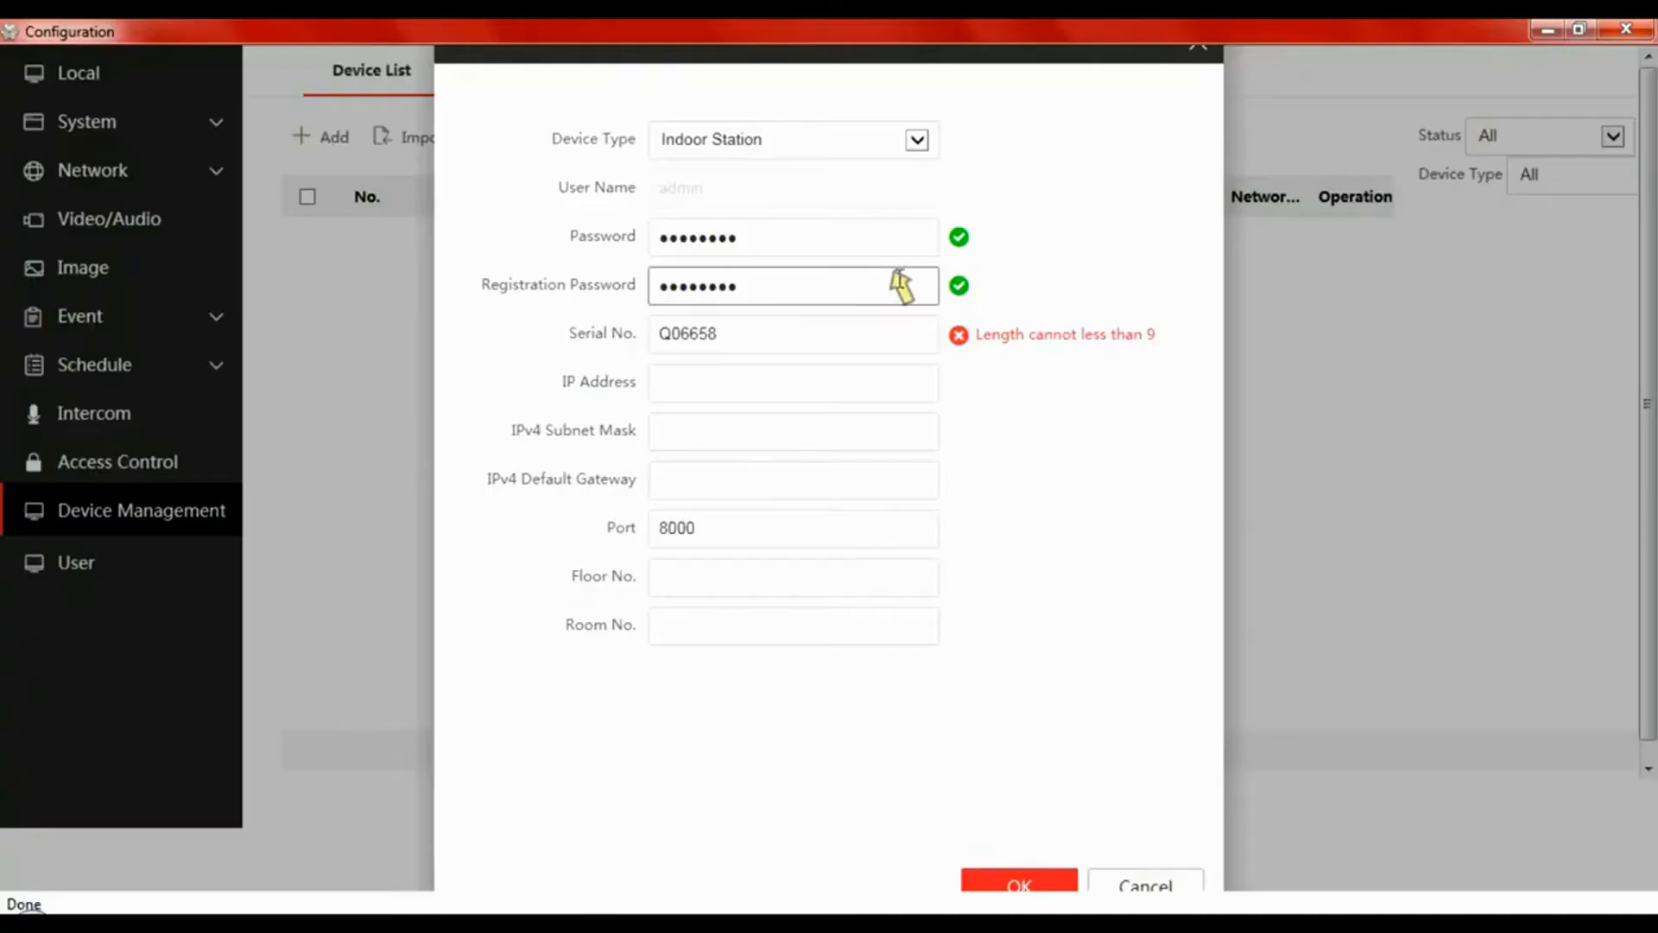
{"action": "left_click", "coordinate": [799, 342]}
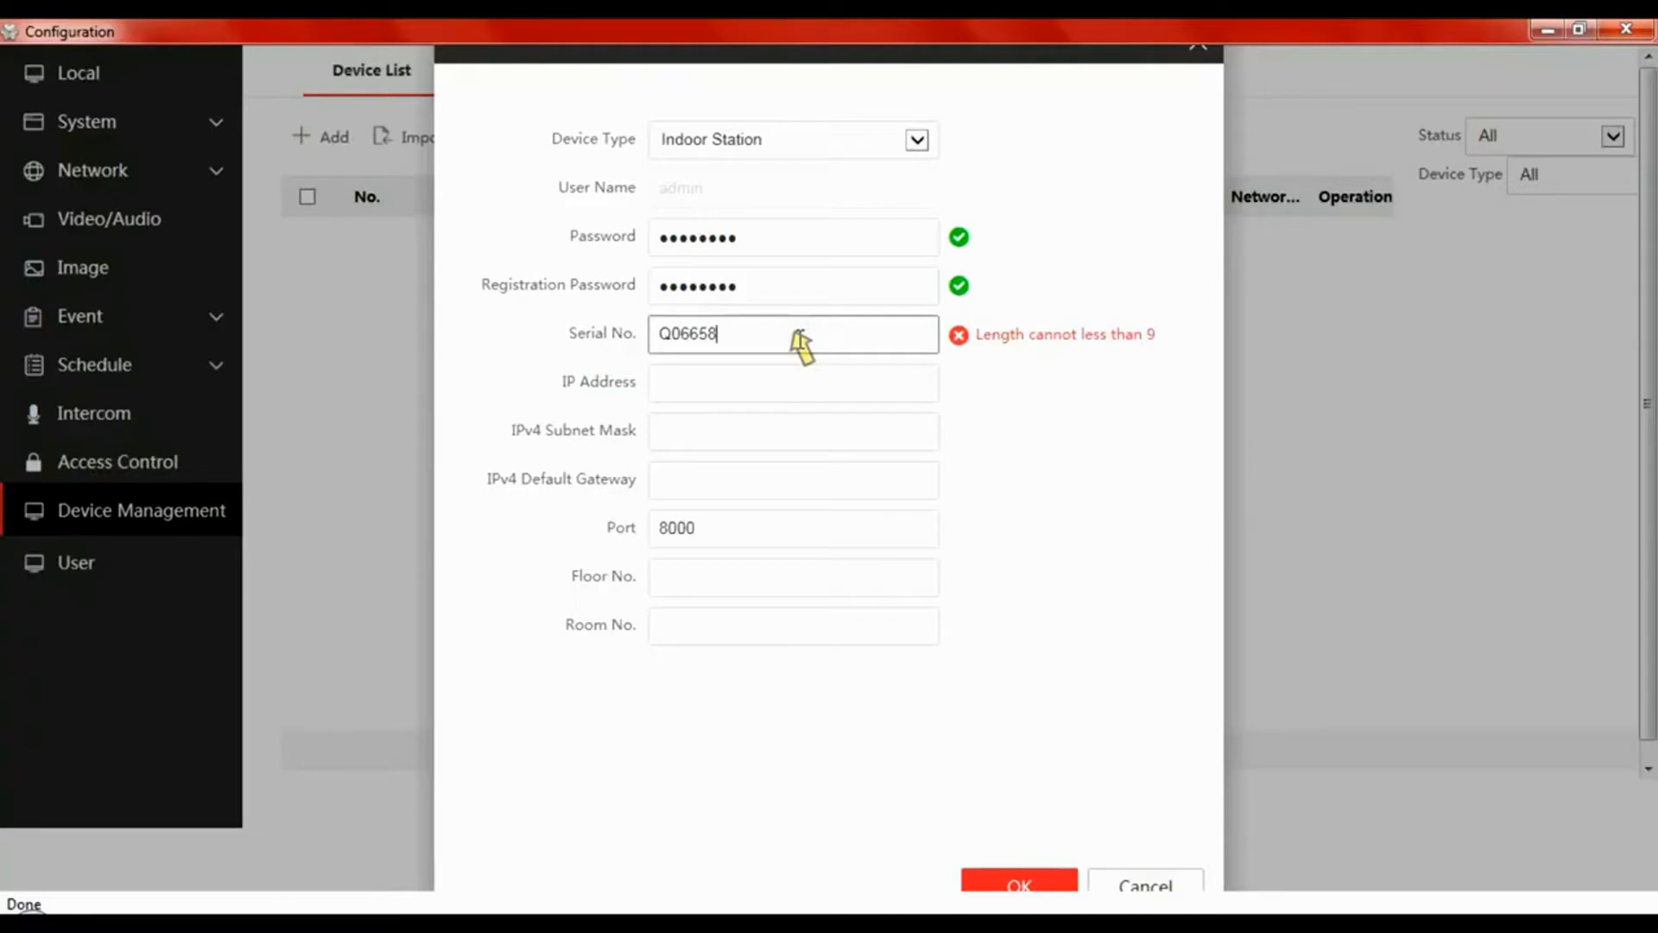
{"action": "type", "text": "264"}
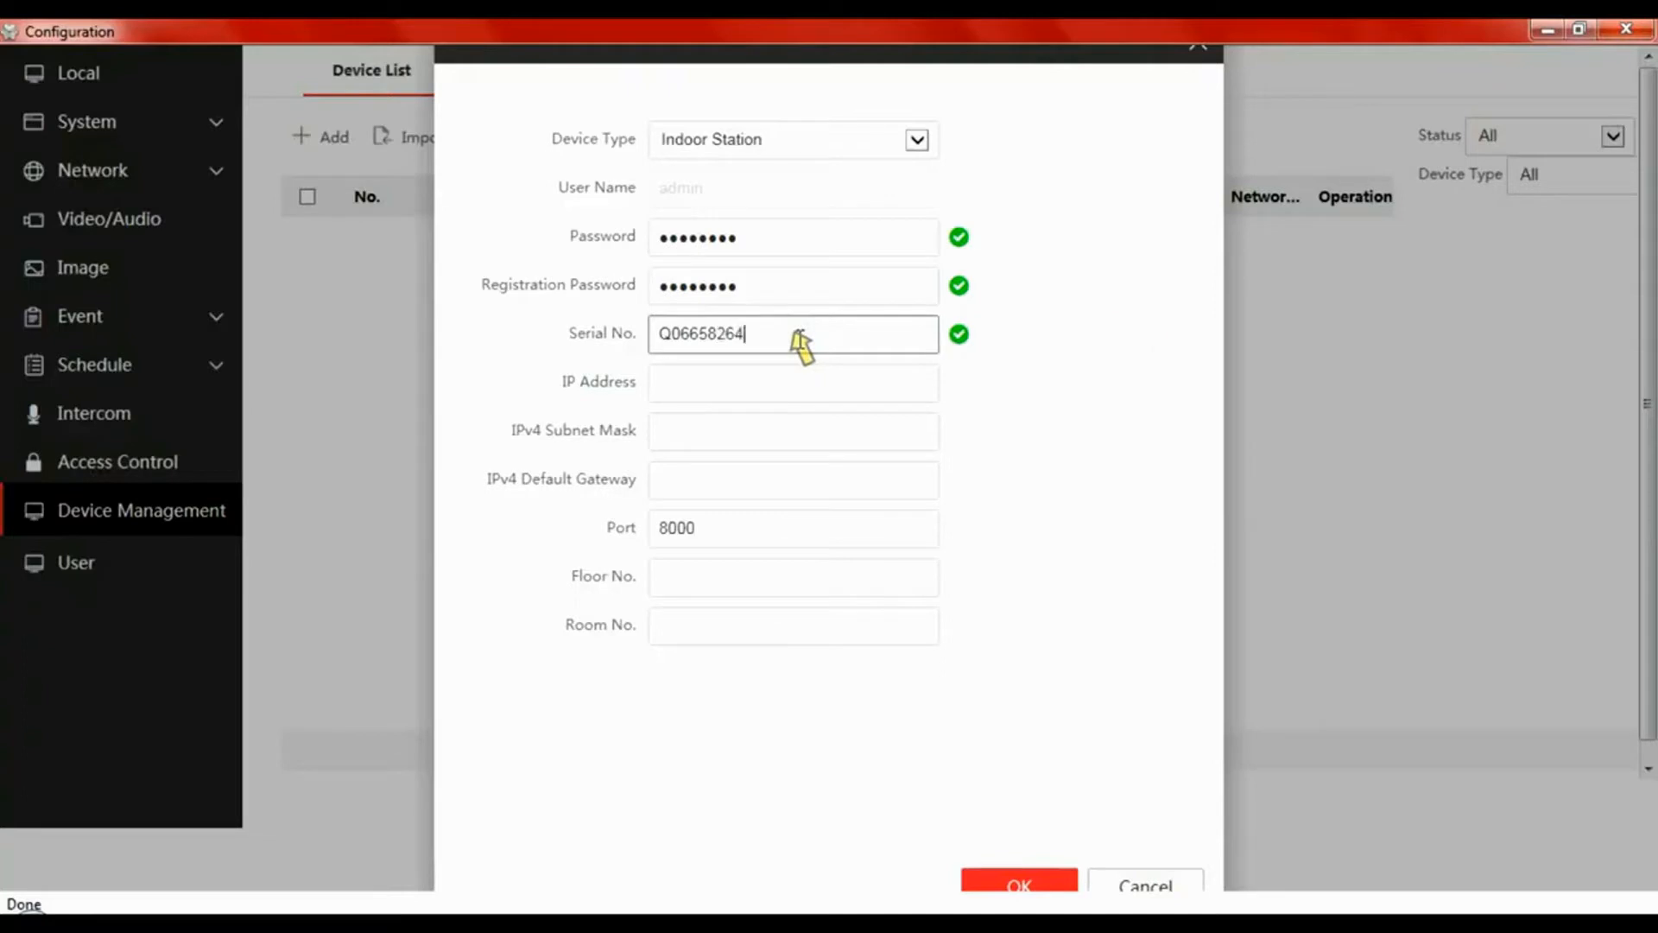
{"action": "left_click", "coordinate": [768, 396]}
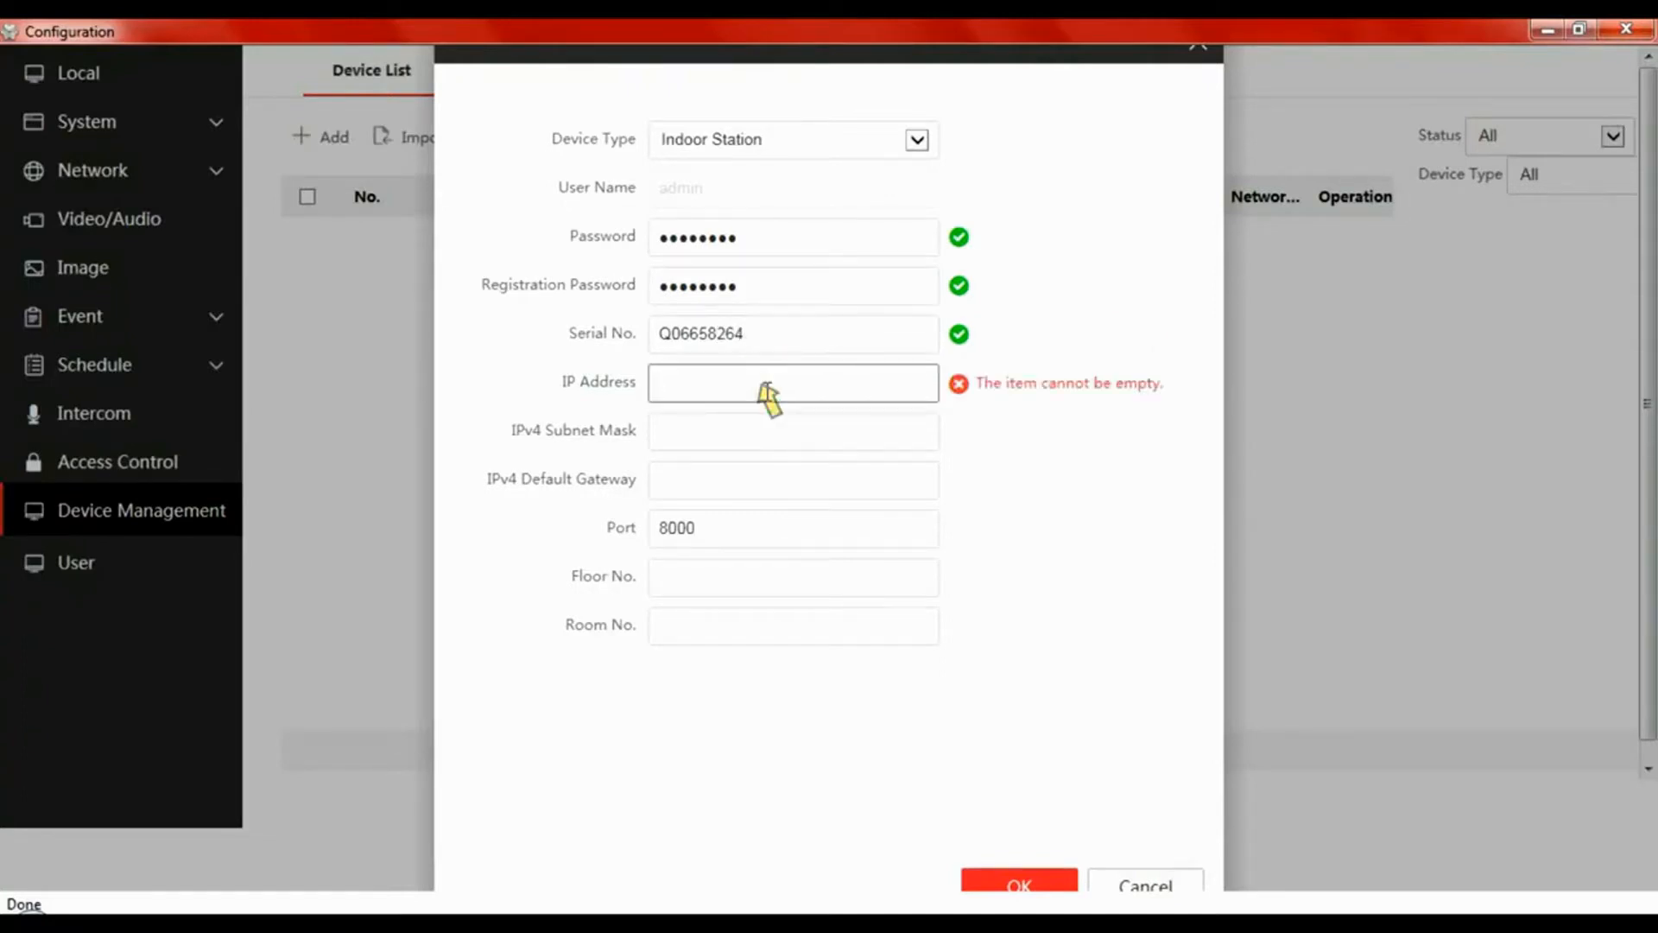
{"action": "type", "text": "192"}
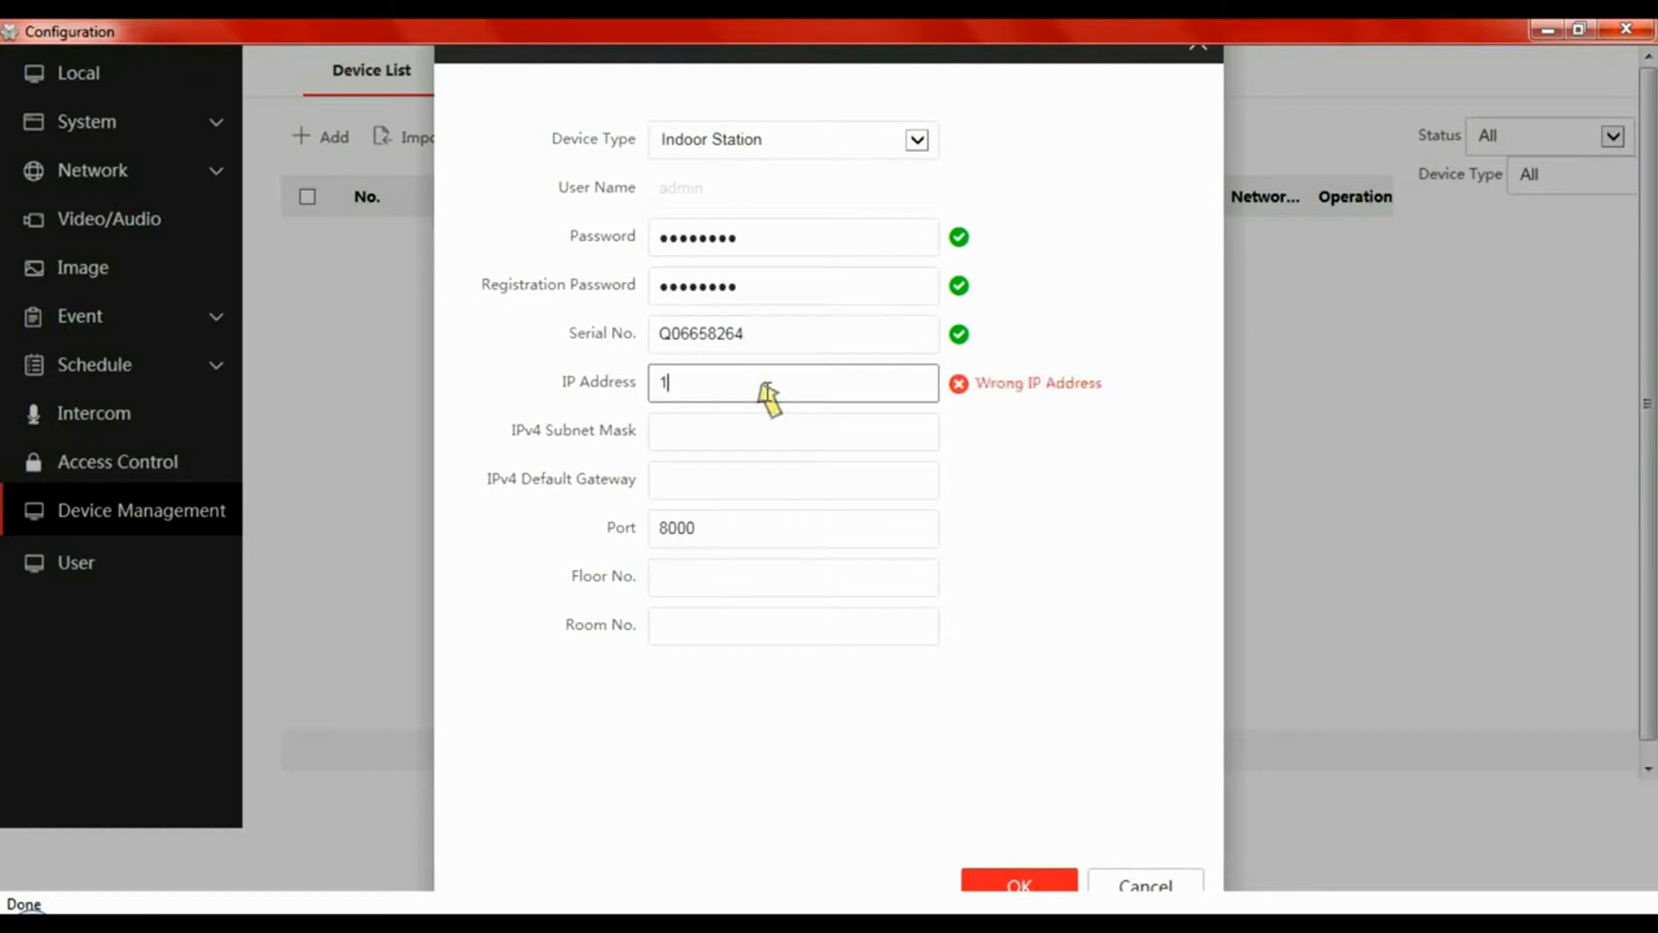
{"action": "type", "text": ".168.1."}
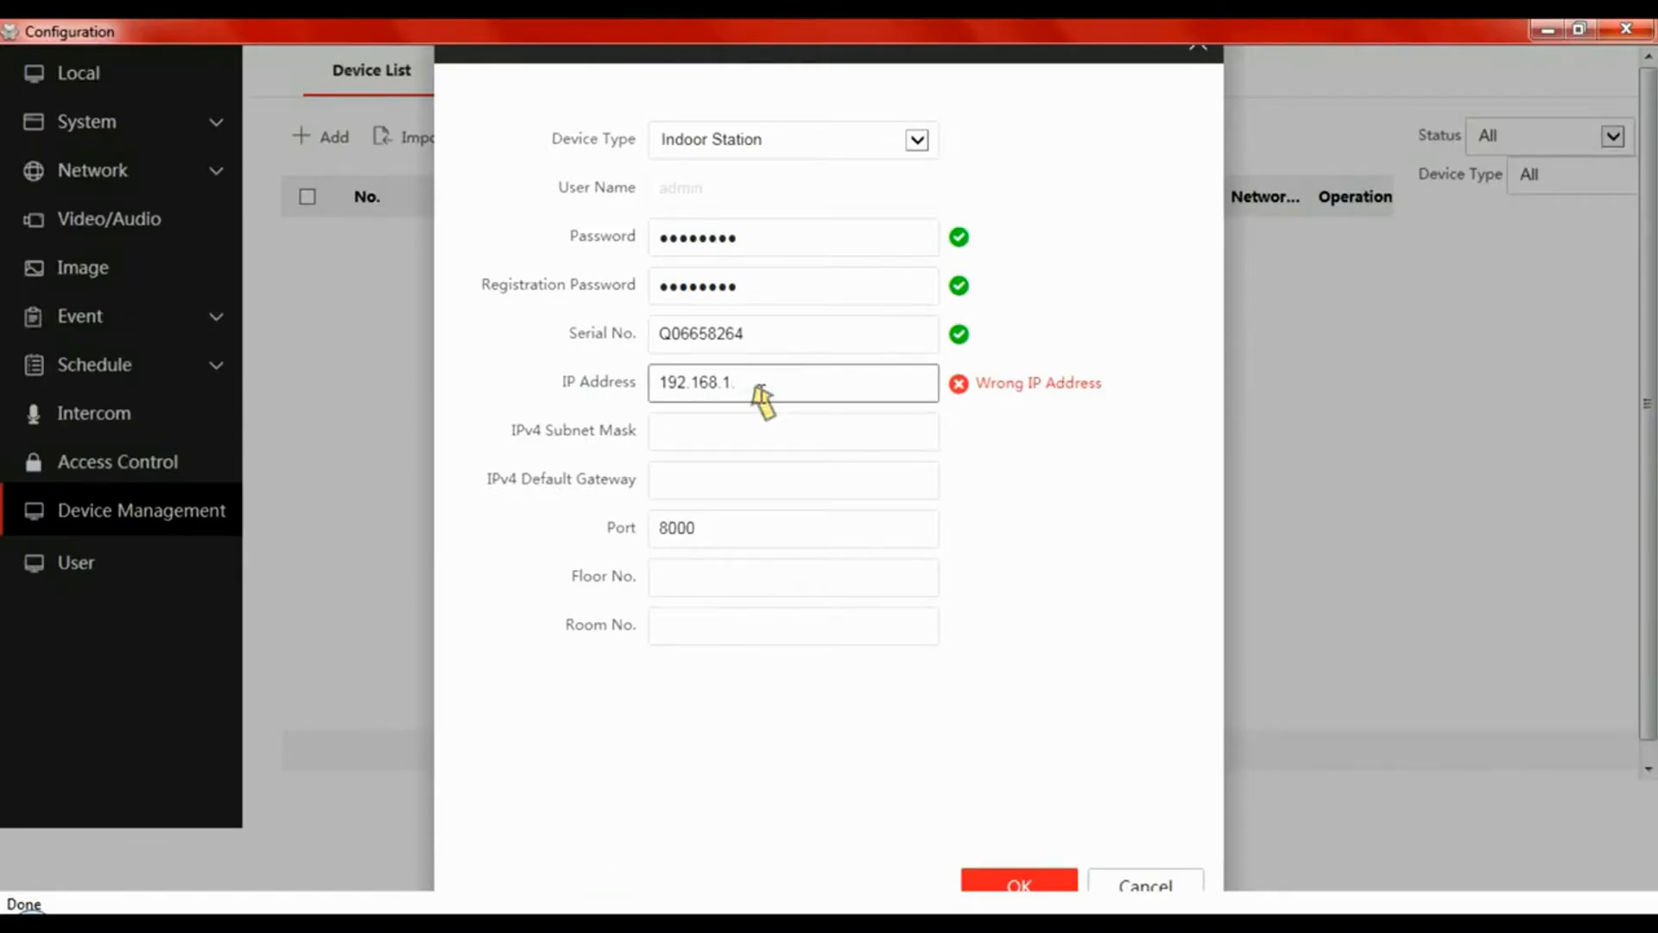
{"action": "type", "text": "21"}
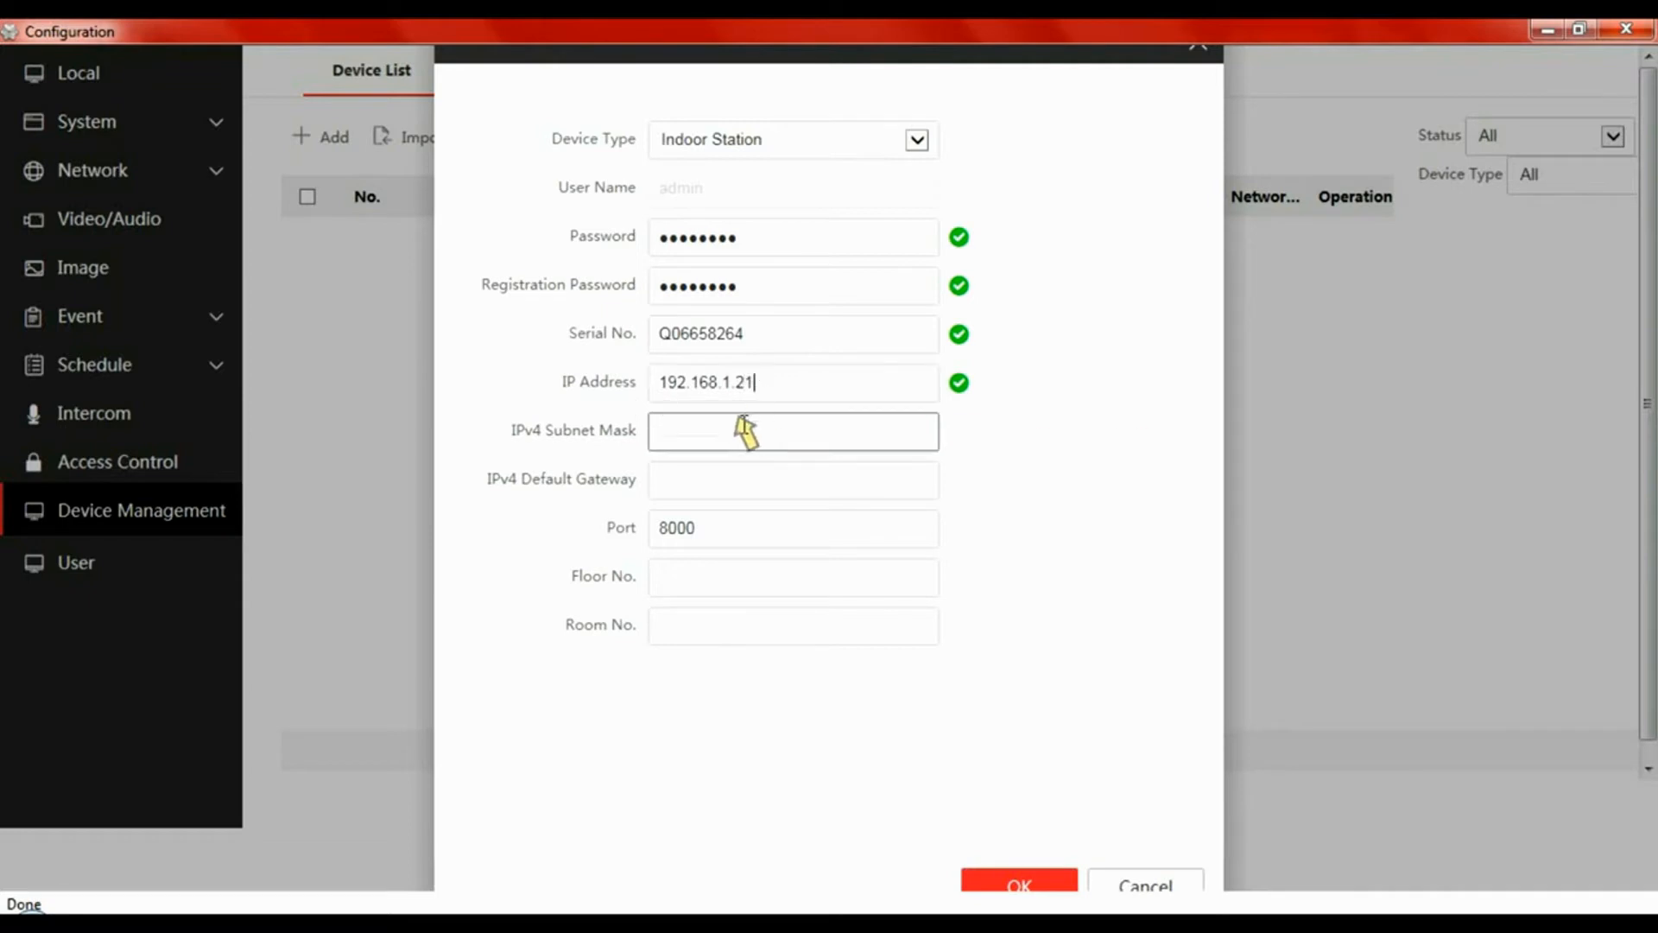
- Set subnet mask 255.255.255.0, gateway 192.168.1.254, floor 1 and room 1, then confirm
{"action": "left_click", "coordinate": [748, 430]}
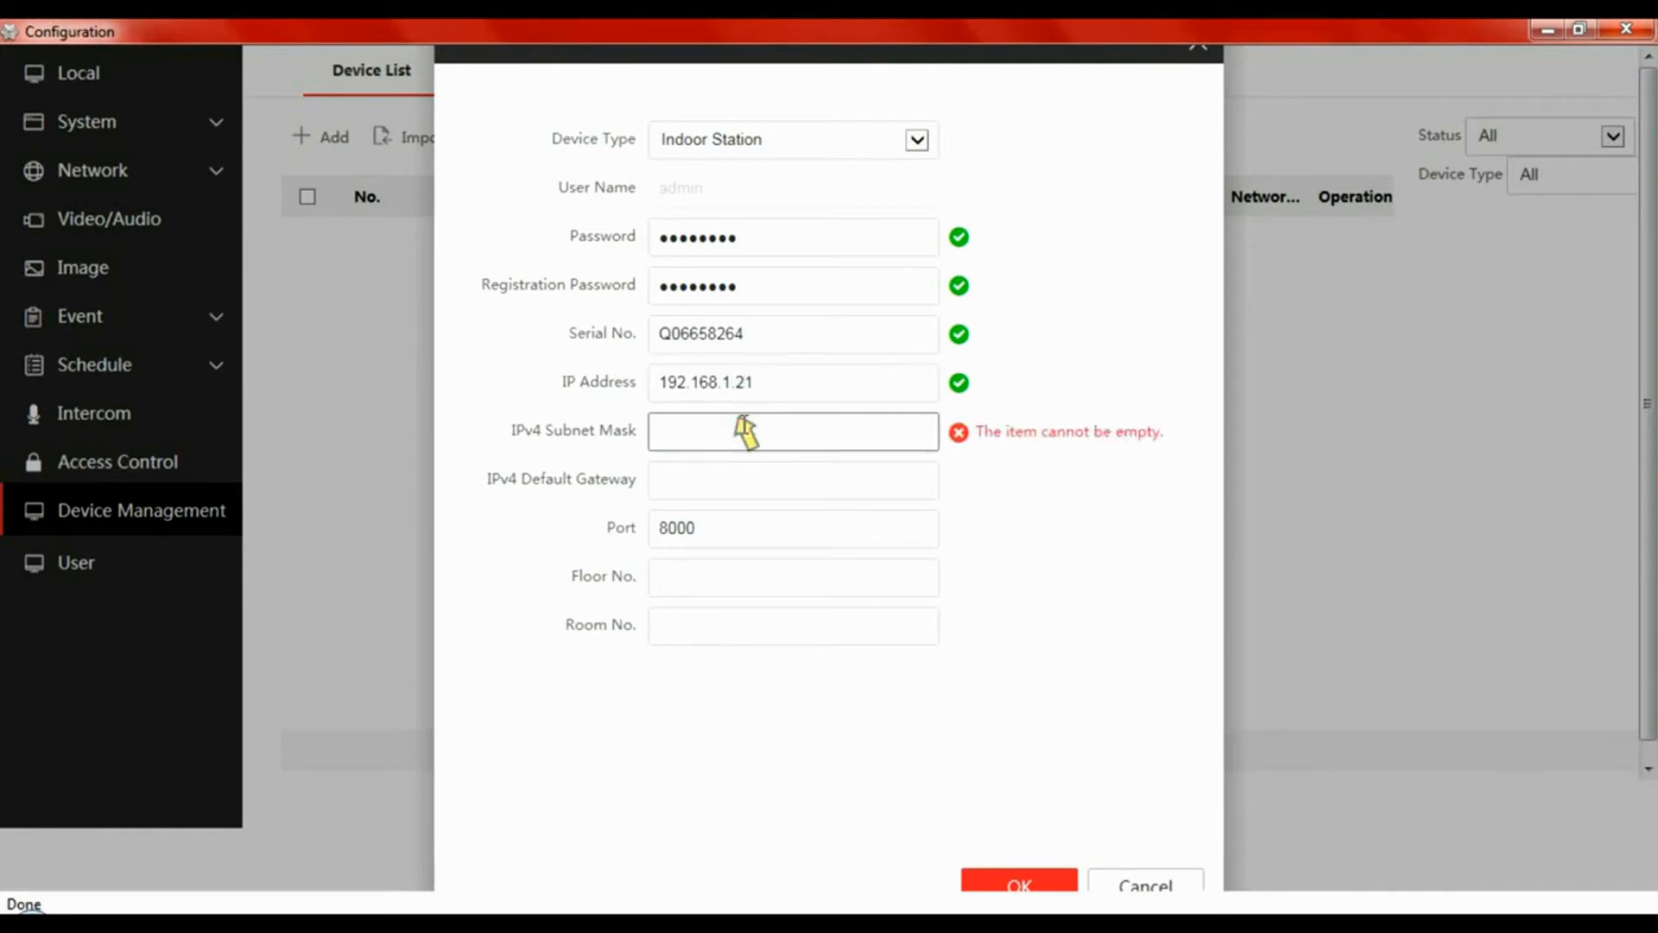
{"action": "type", "text": "255"}
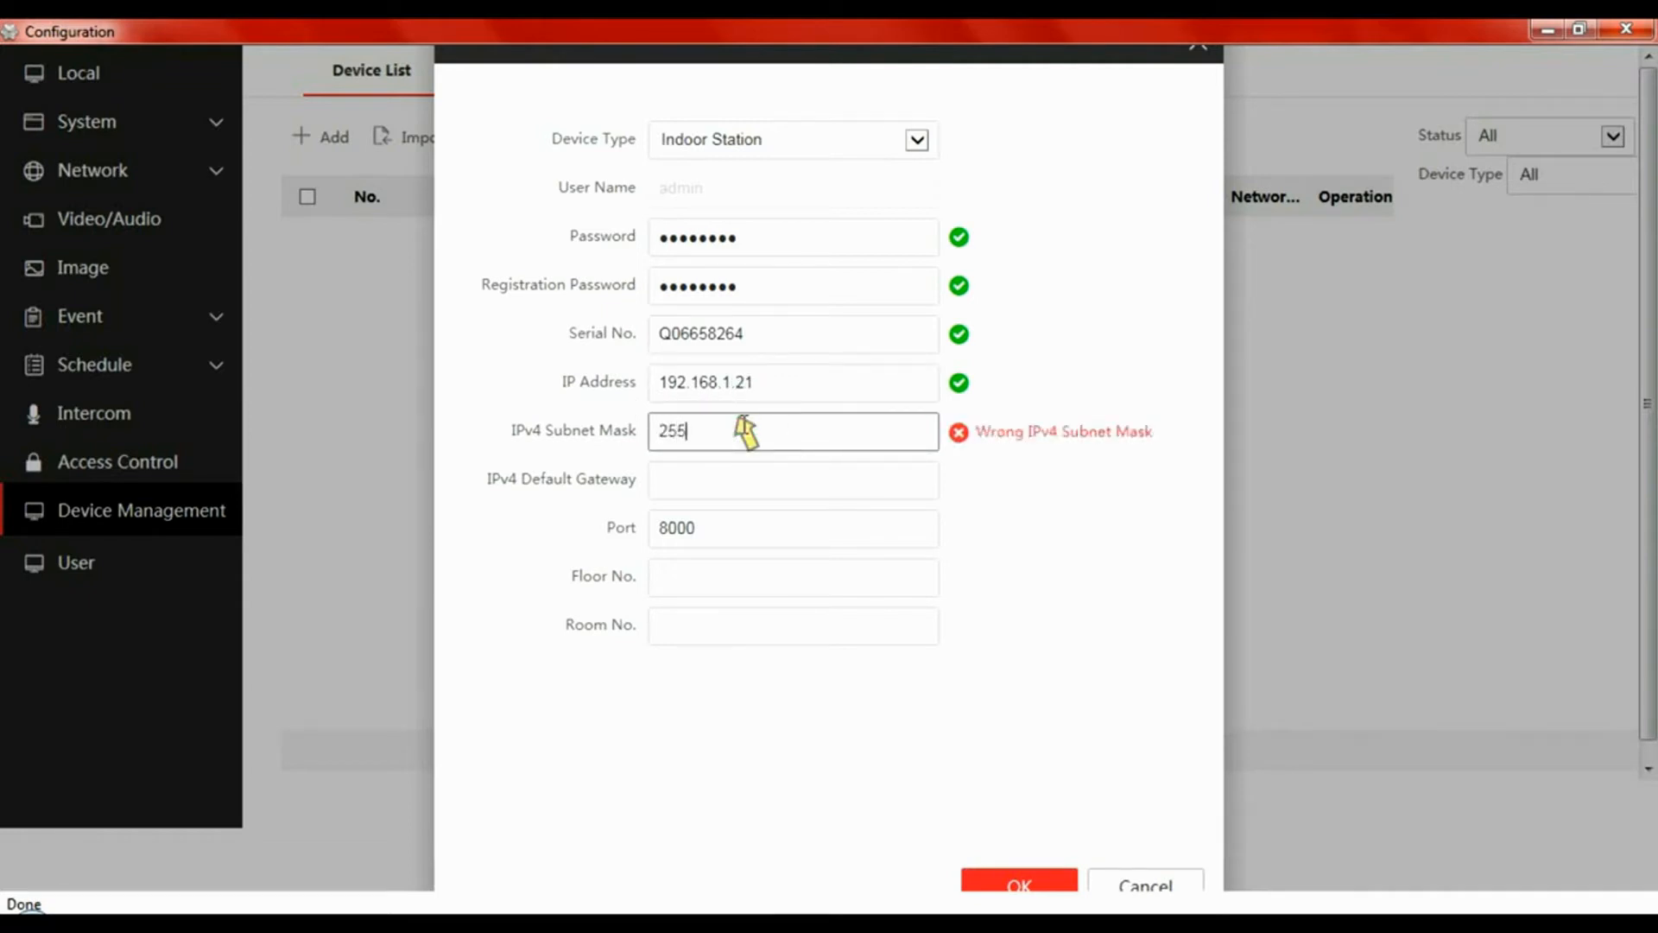
{"action": "type", "text": ".255.255.0"}
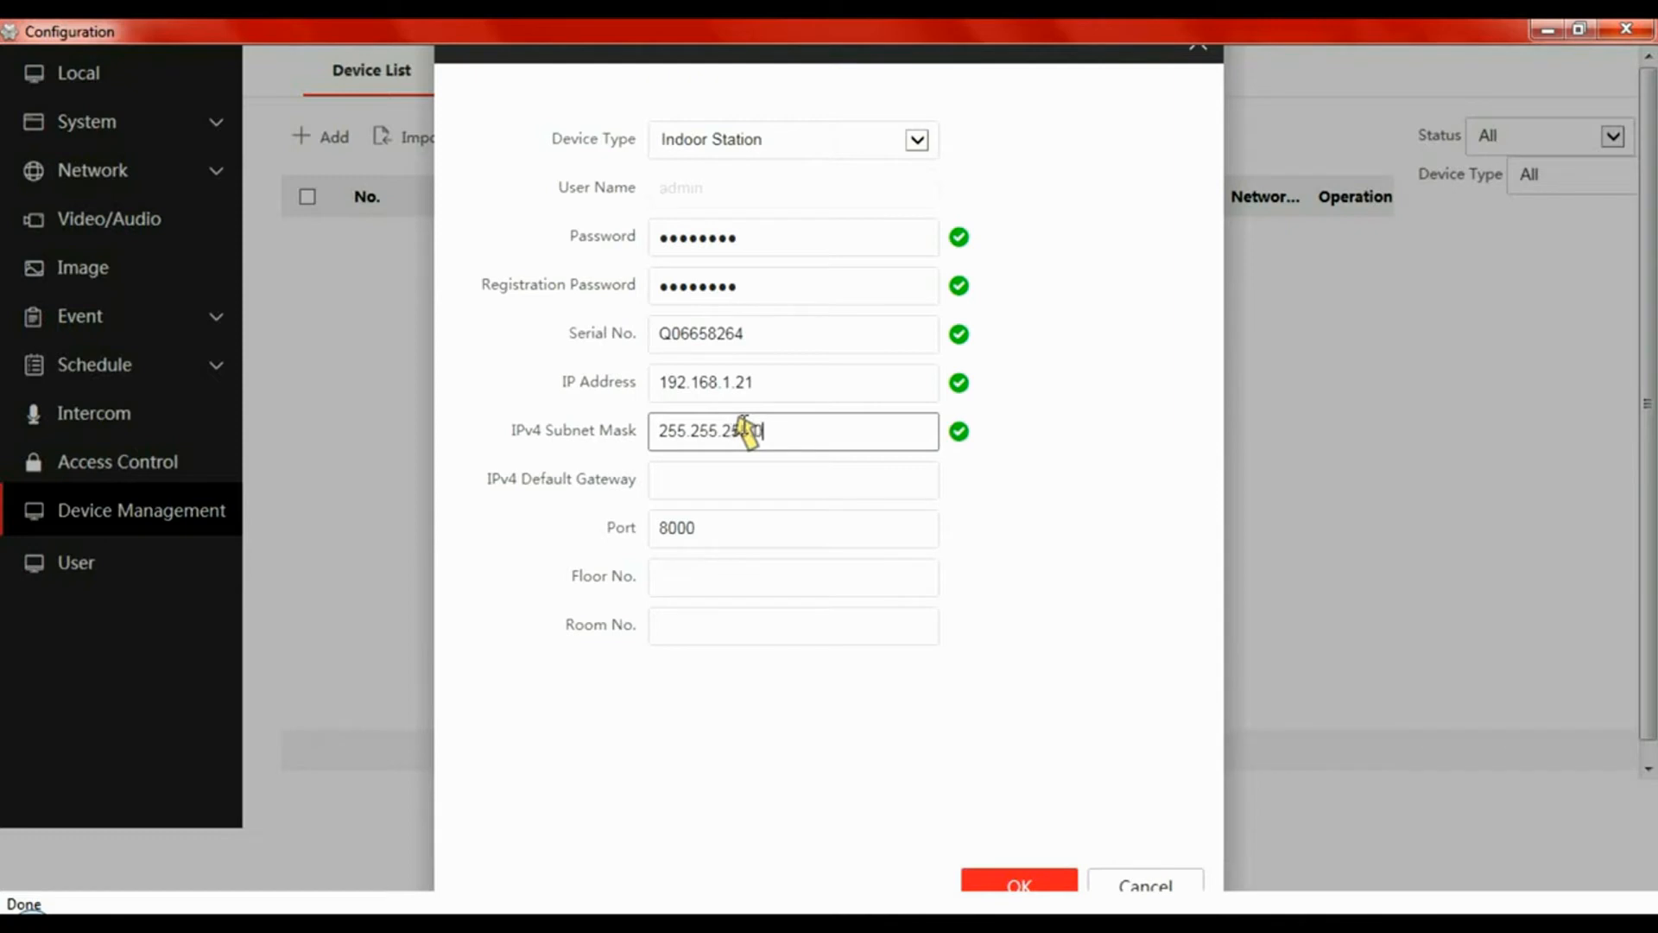
{"action": "left_click", "coordinate": [722, 480]}
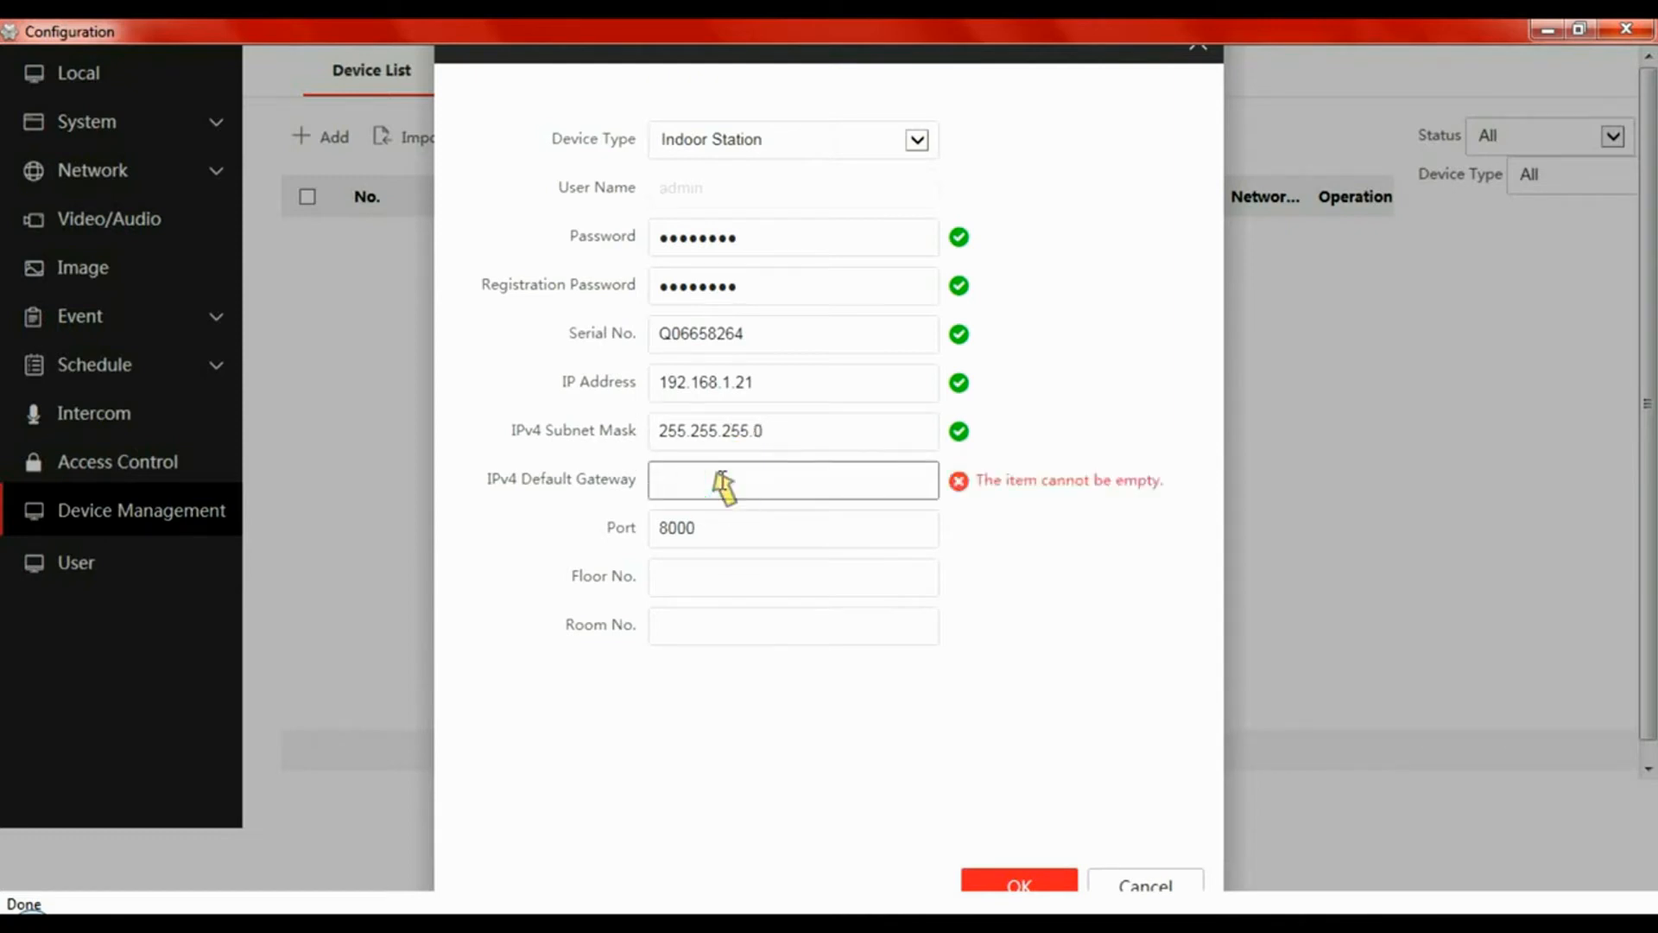
{"action": "type", "text": "1"}
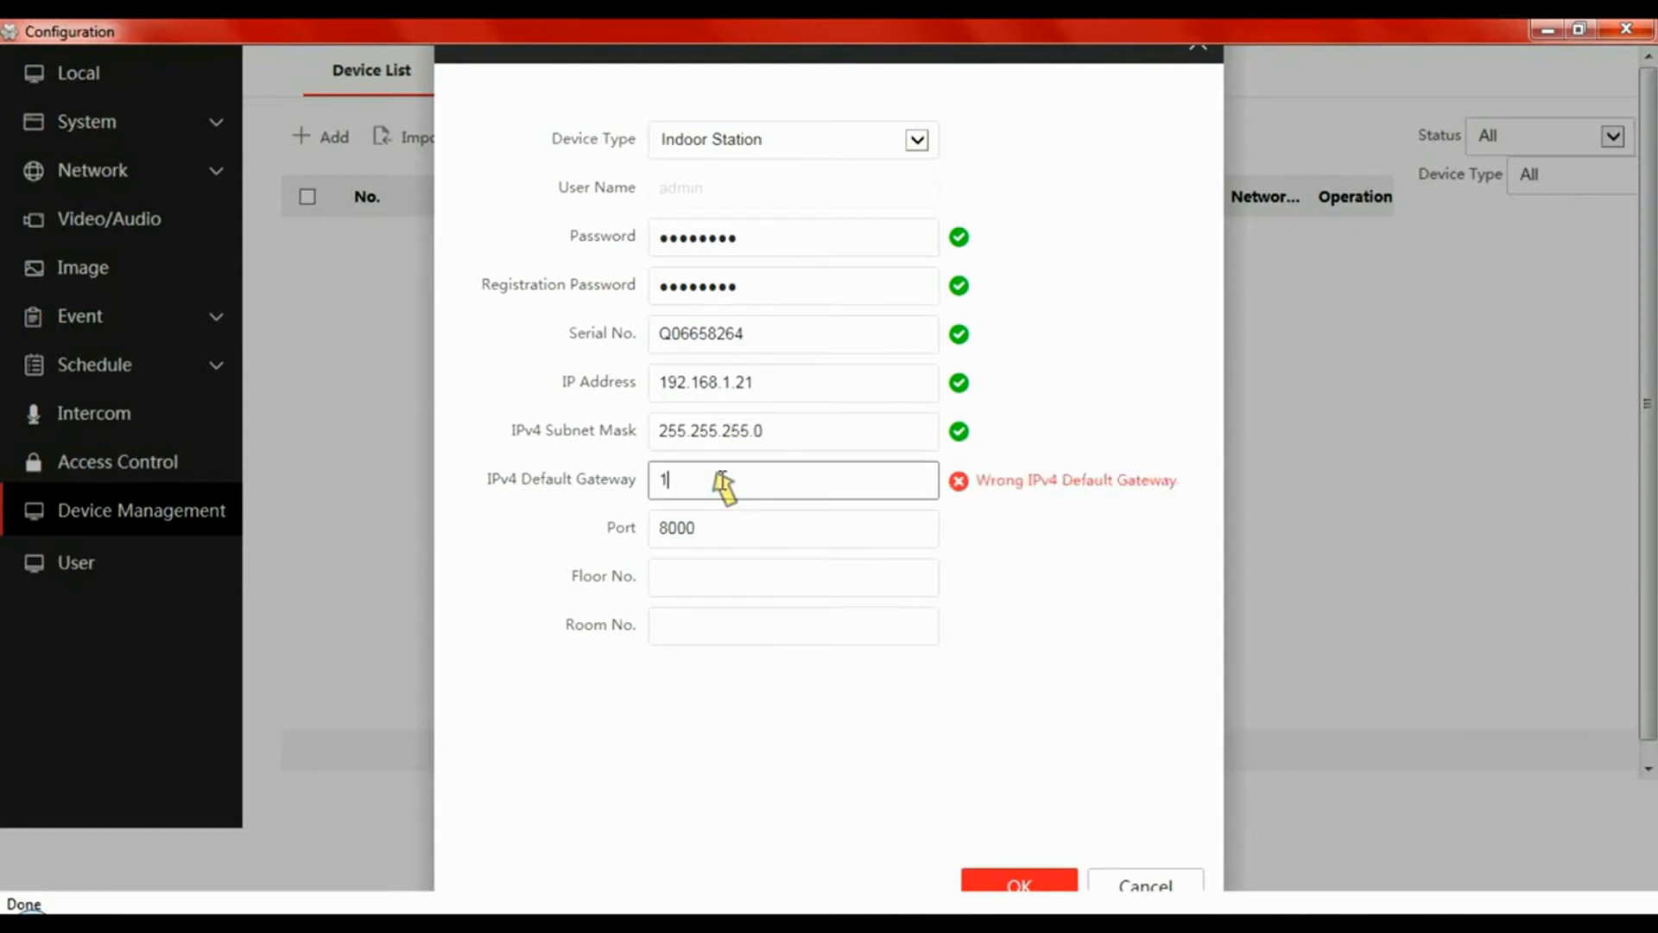
{"action": "type", "text": "92.168.1.254"}
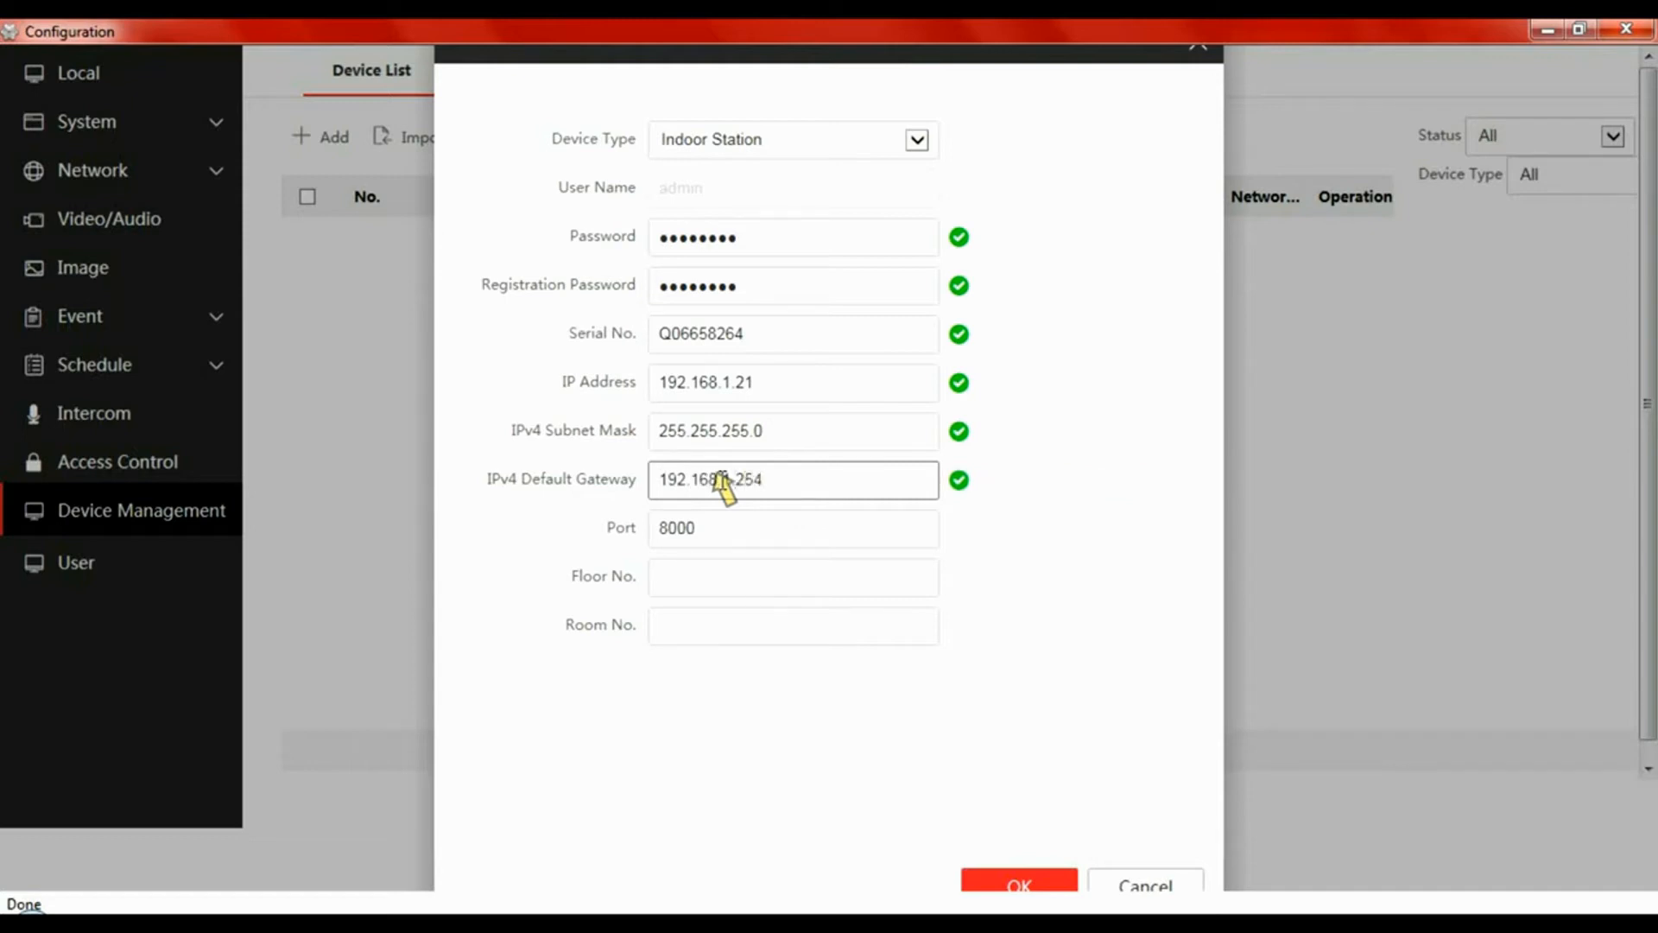
{"action": "left_click", "coordinate": [702, 578]}
{"action": "type", "text": "1"}
{"action": "left_click", "coordinate": [694, 632]}
{"action": "type", "text": "1"}
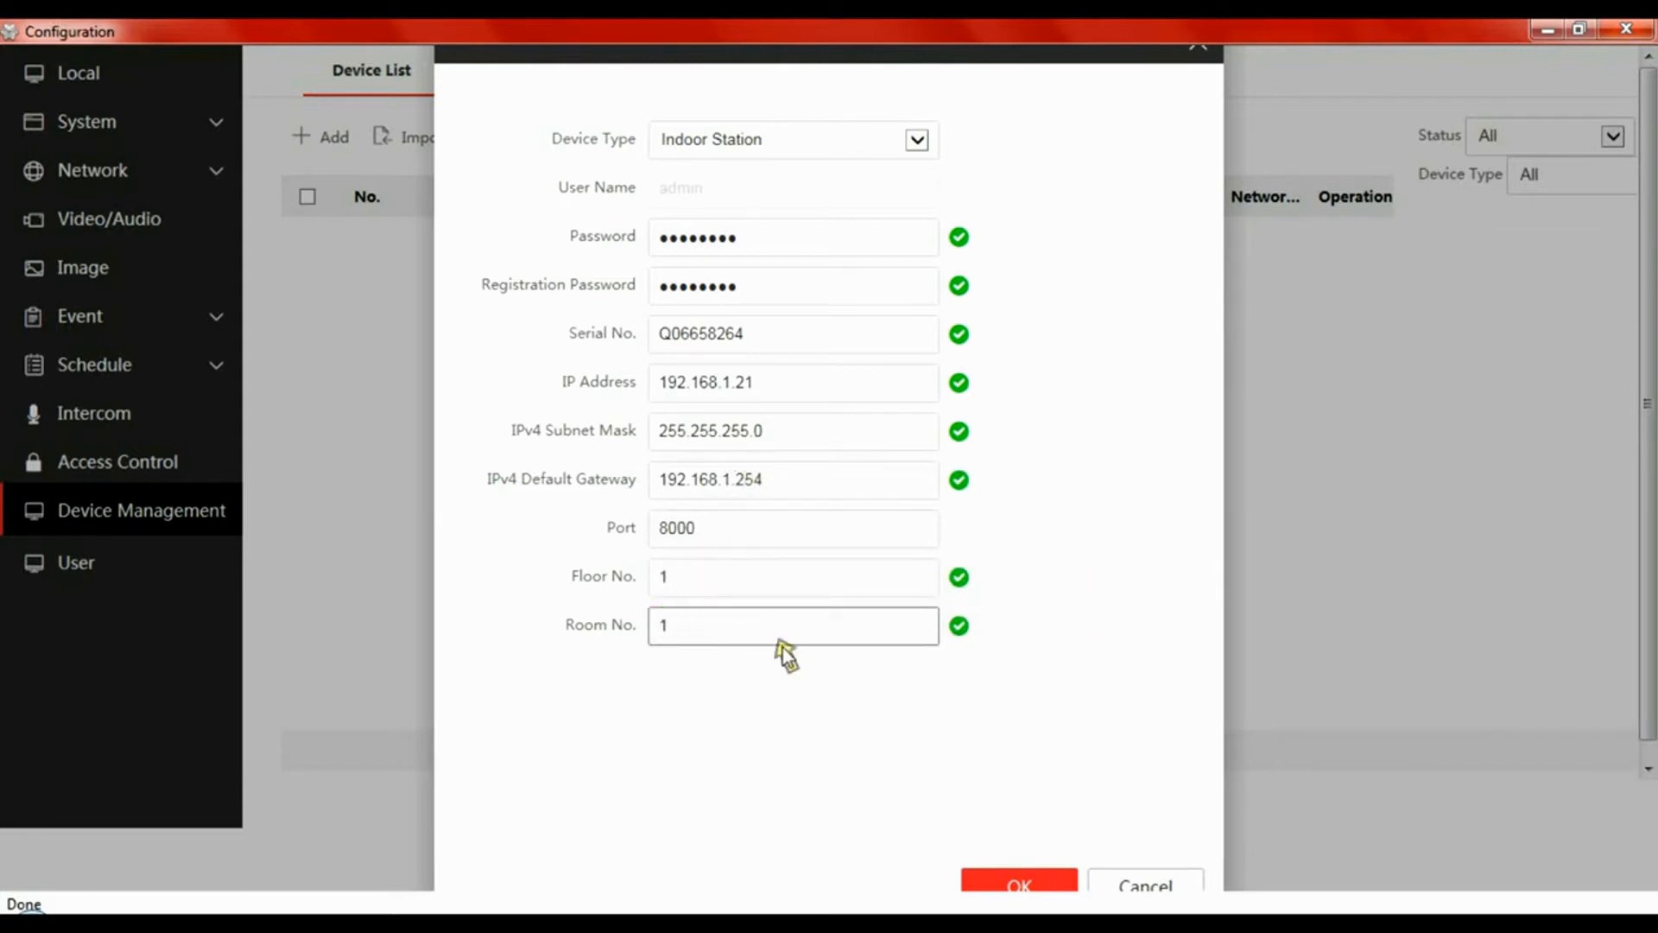
{"action": "left_click", "coordinate": [1034, 883]}
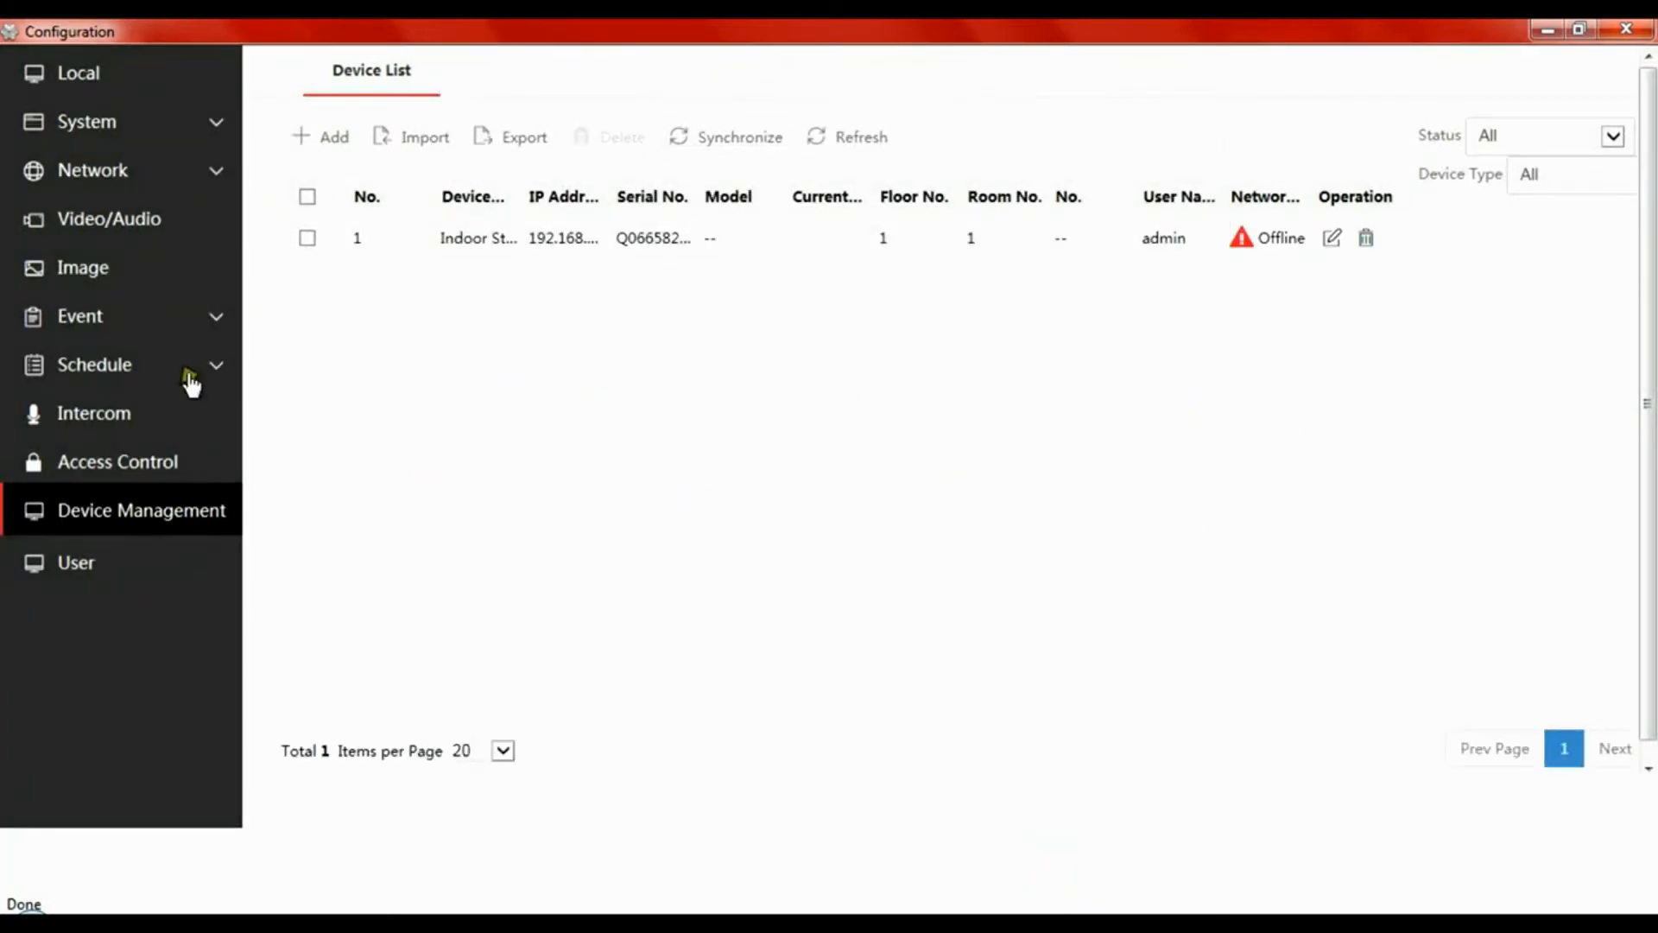
- Save a registration password in Intercom Session Settings and close the configuration window
{"action": "left_click", "coordinate": [106, 412]}
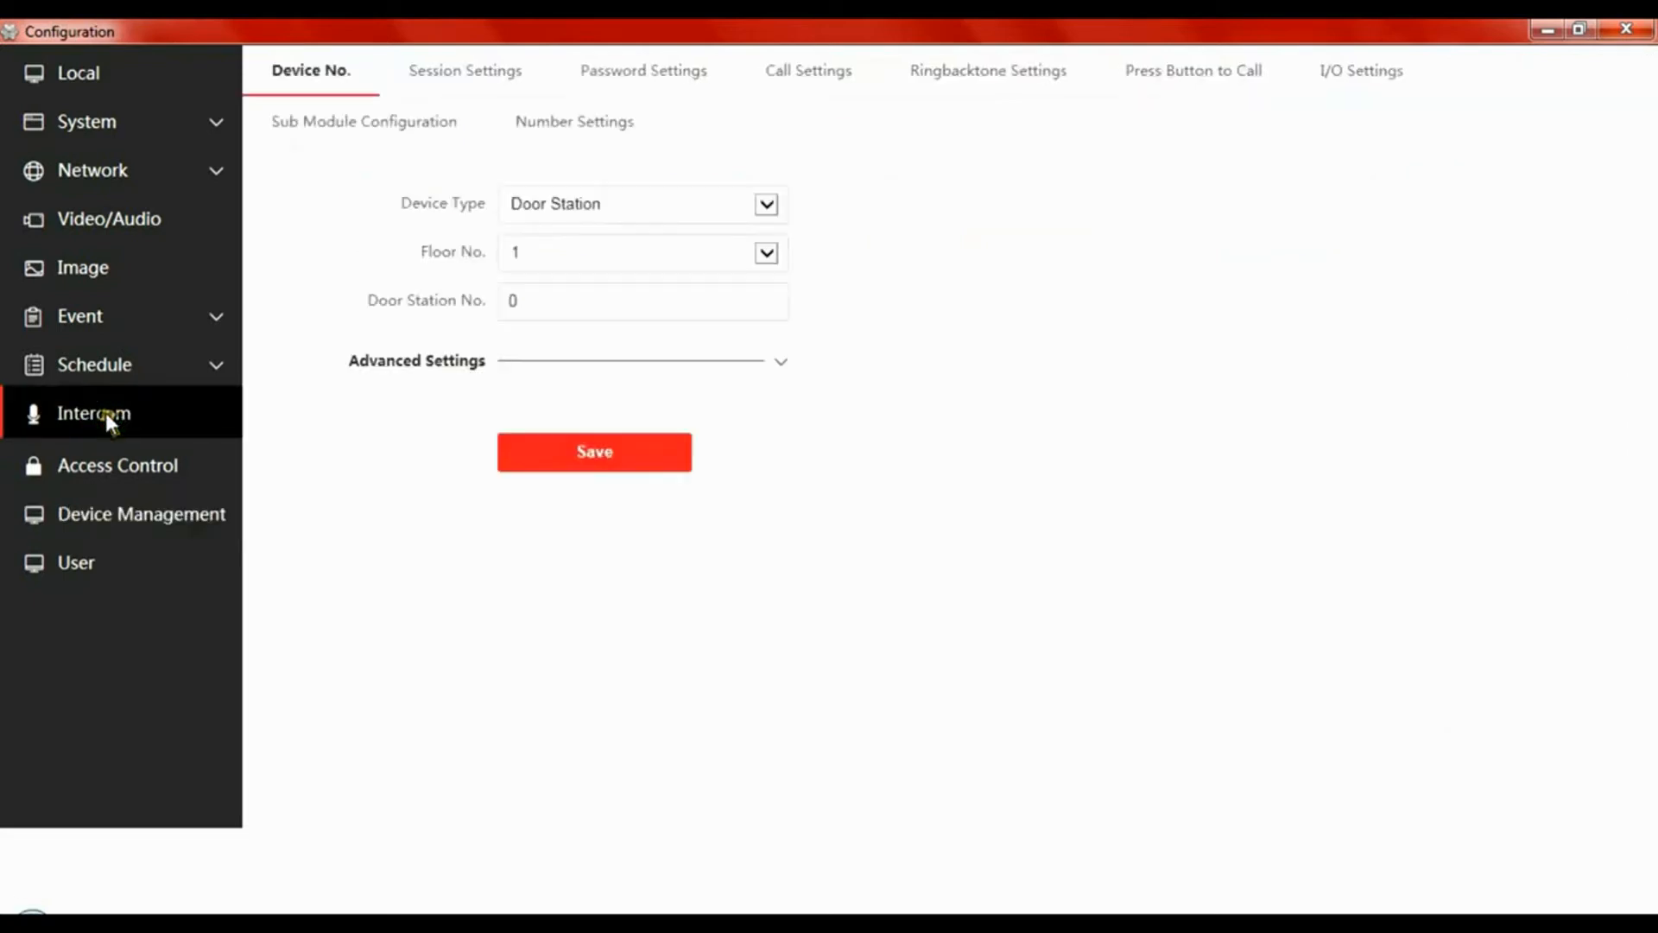
{"action": "left_click", "coordinate": [429, 66]}
{"action": "left_click", "coordinate": [553, 201]}
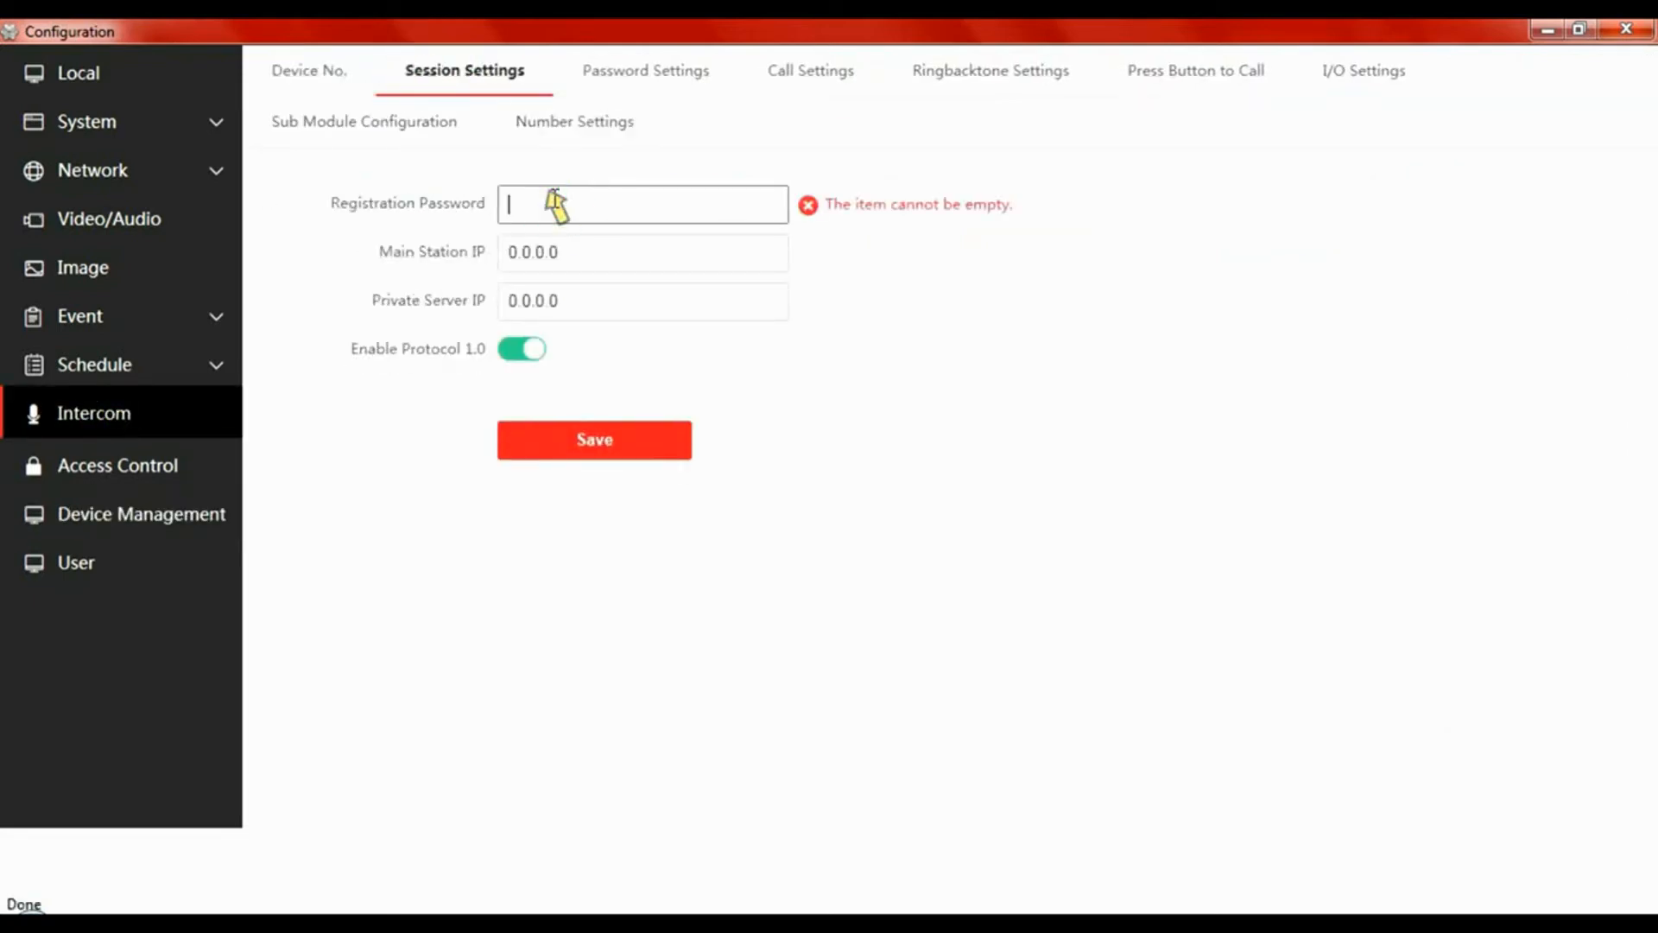
{"action": "type", "text": "123"}
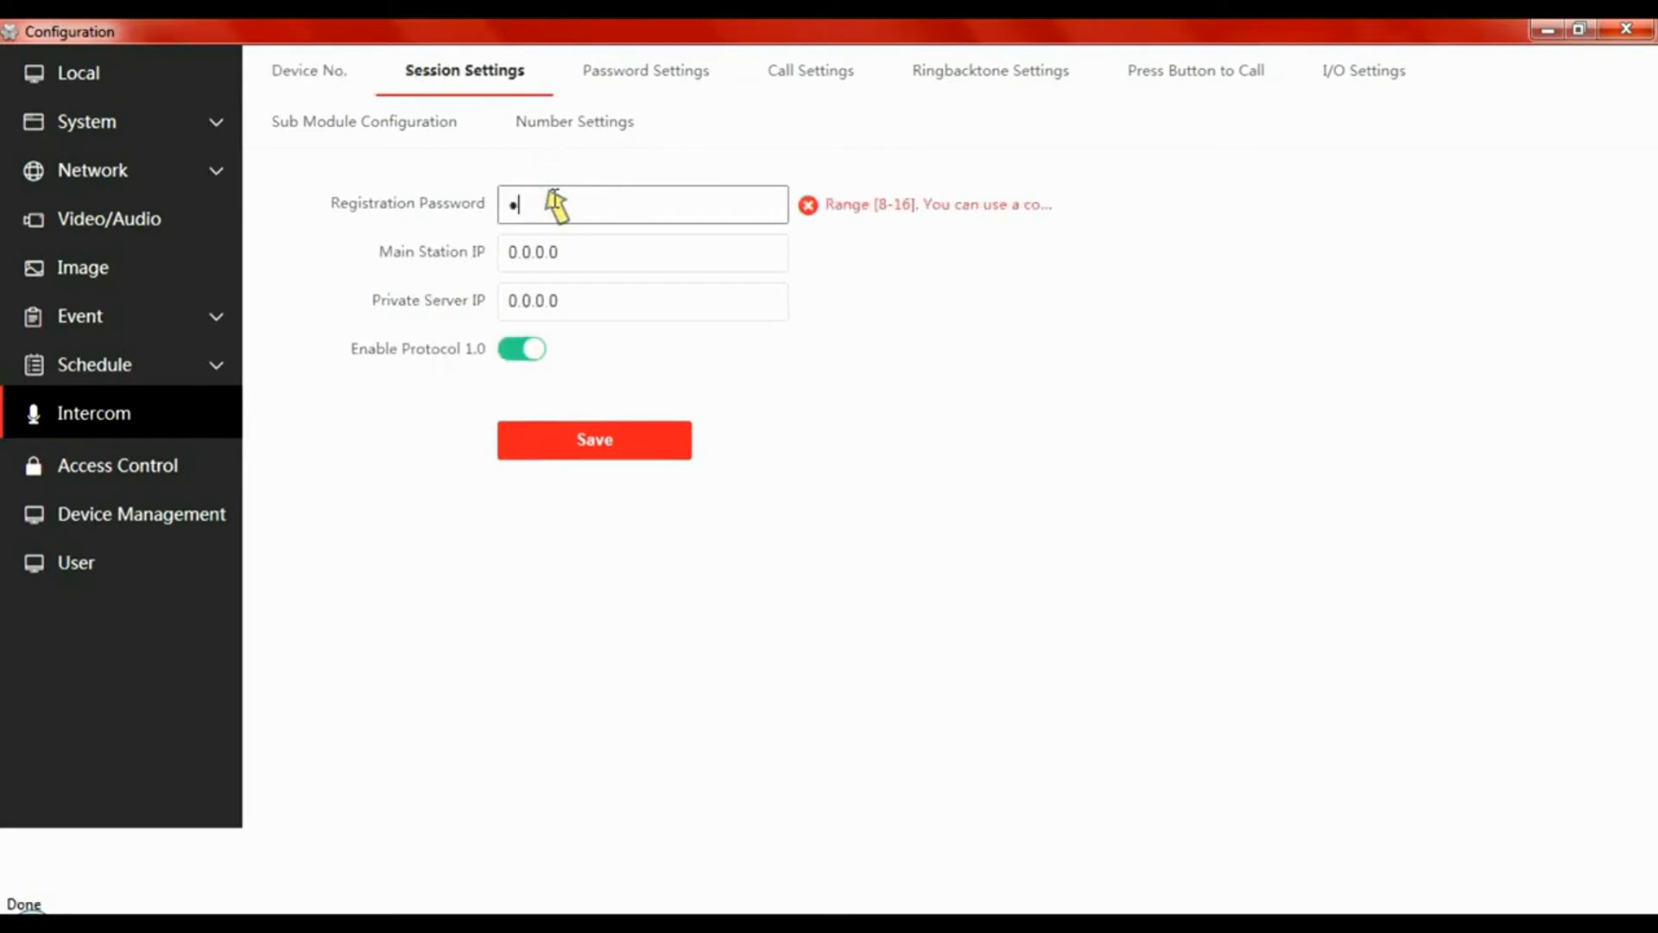
{"action": "type", "text": "45678"}
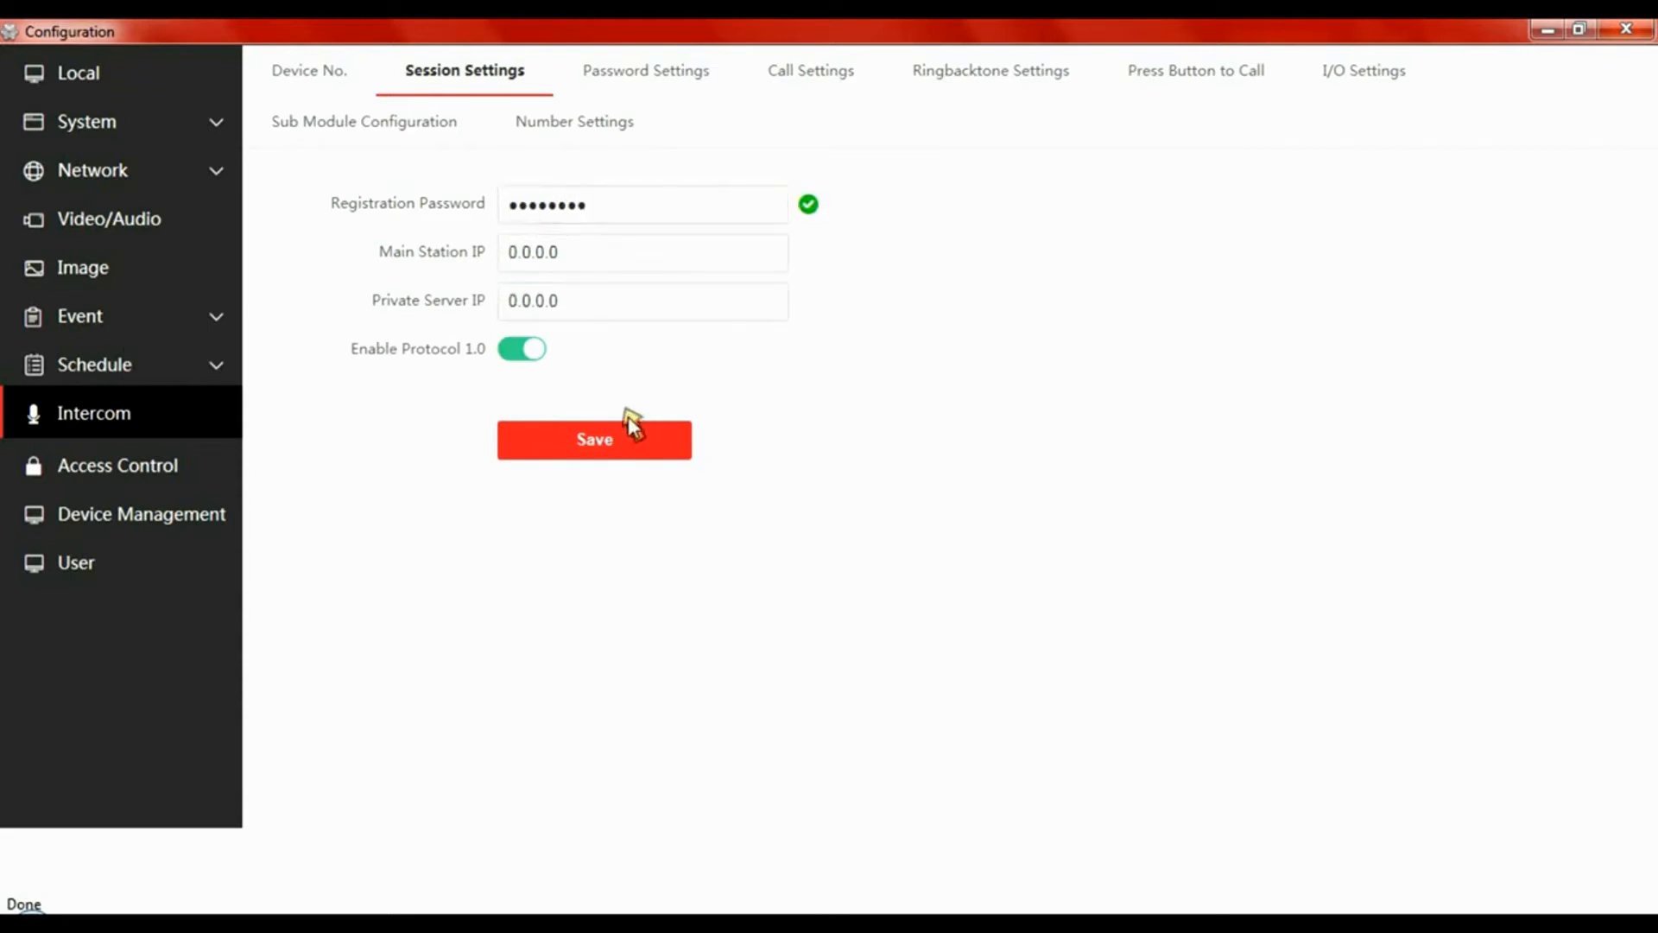
{"action": "left_click", "coordinate": [616, 442]}
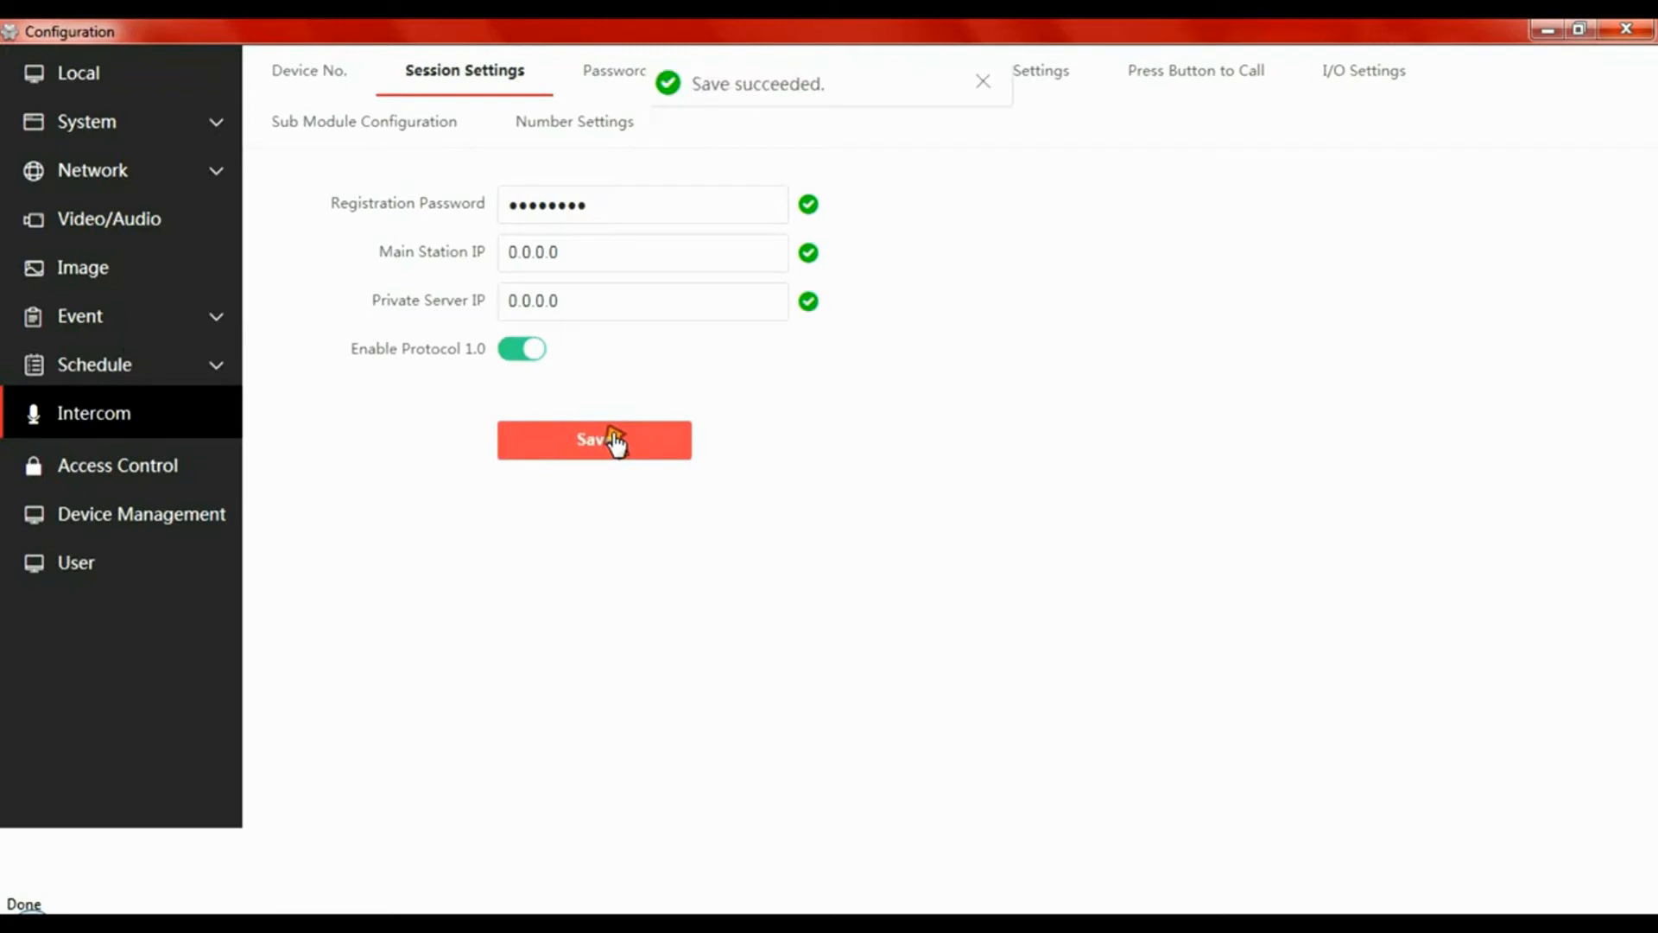
{"action": "left_click", "coordinate": [1627, 29]}
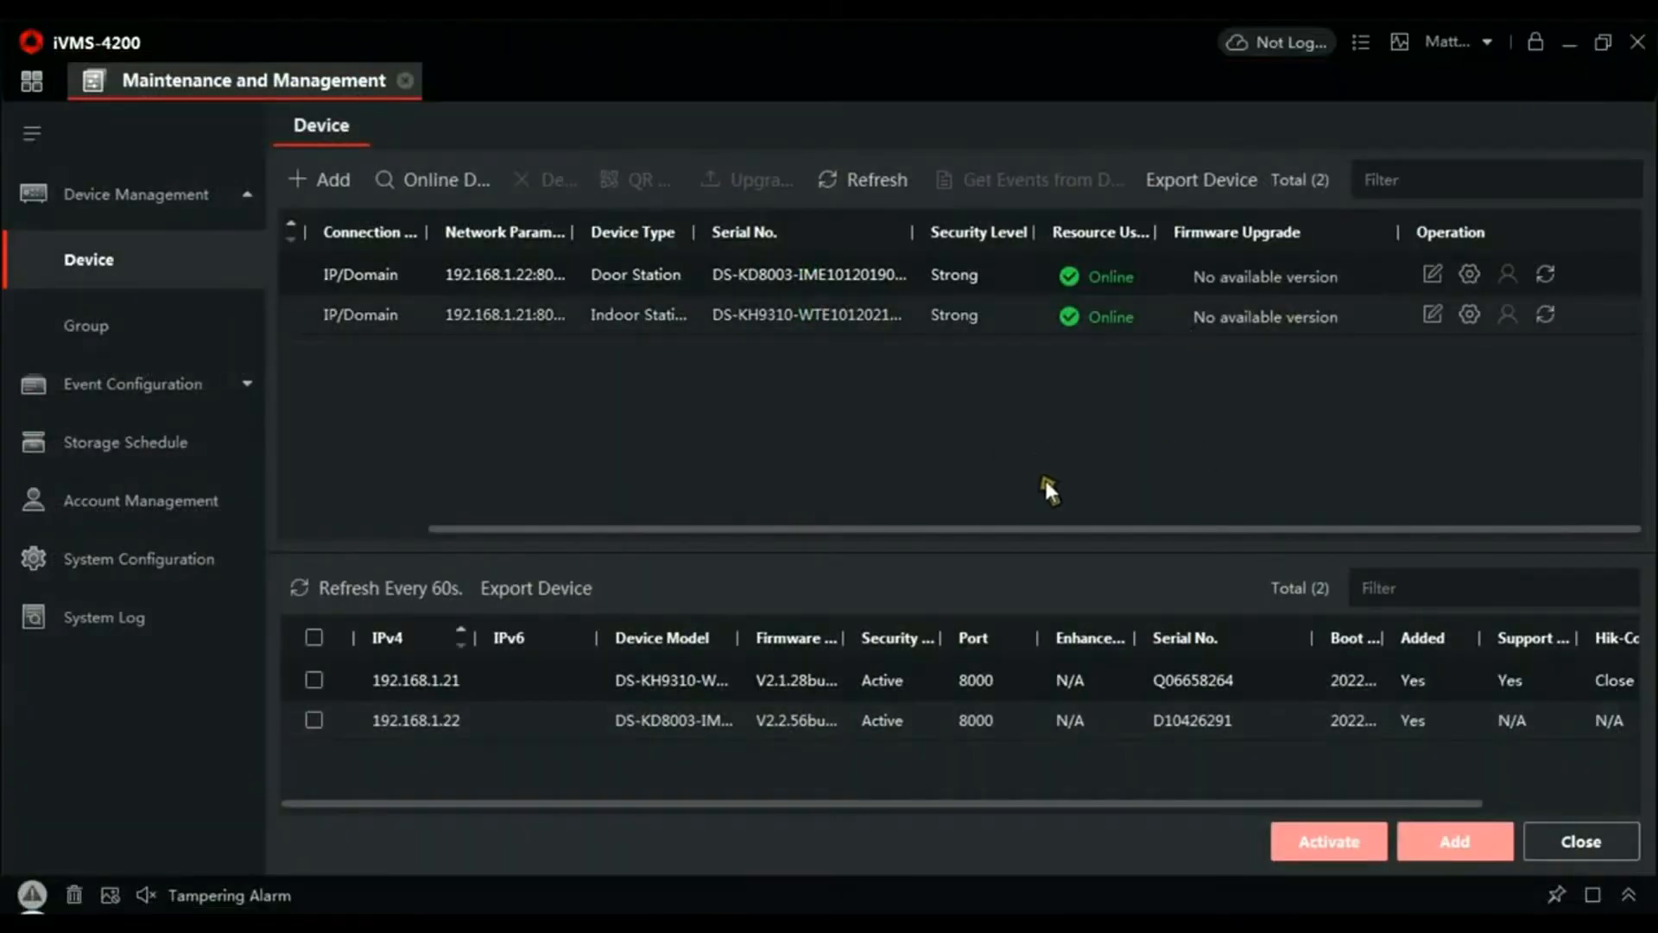
- Save the indoor station's registration password and main door station IP 192.168.1.22 in Group Network Settings
{"action": "left_click", "coordinate": [1469, 314]}
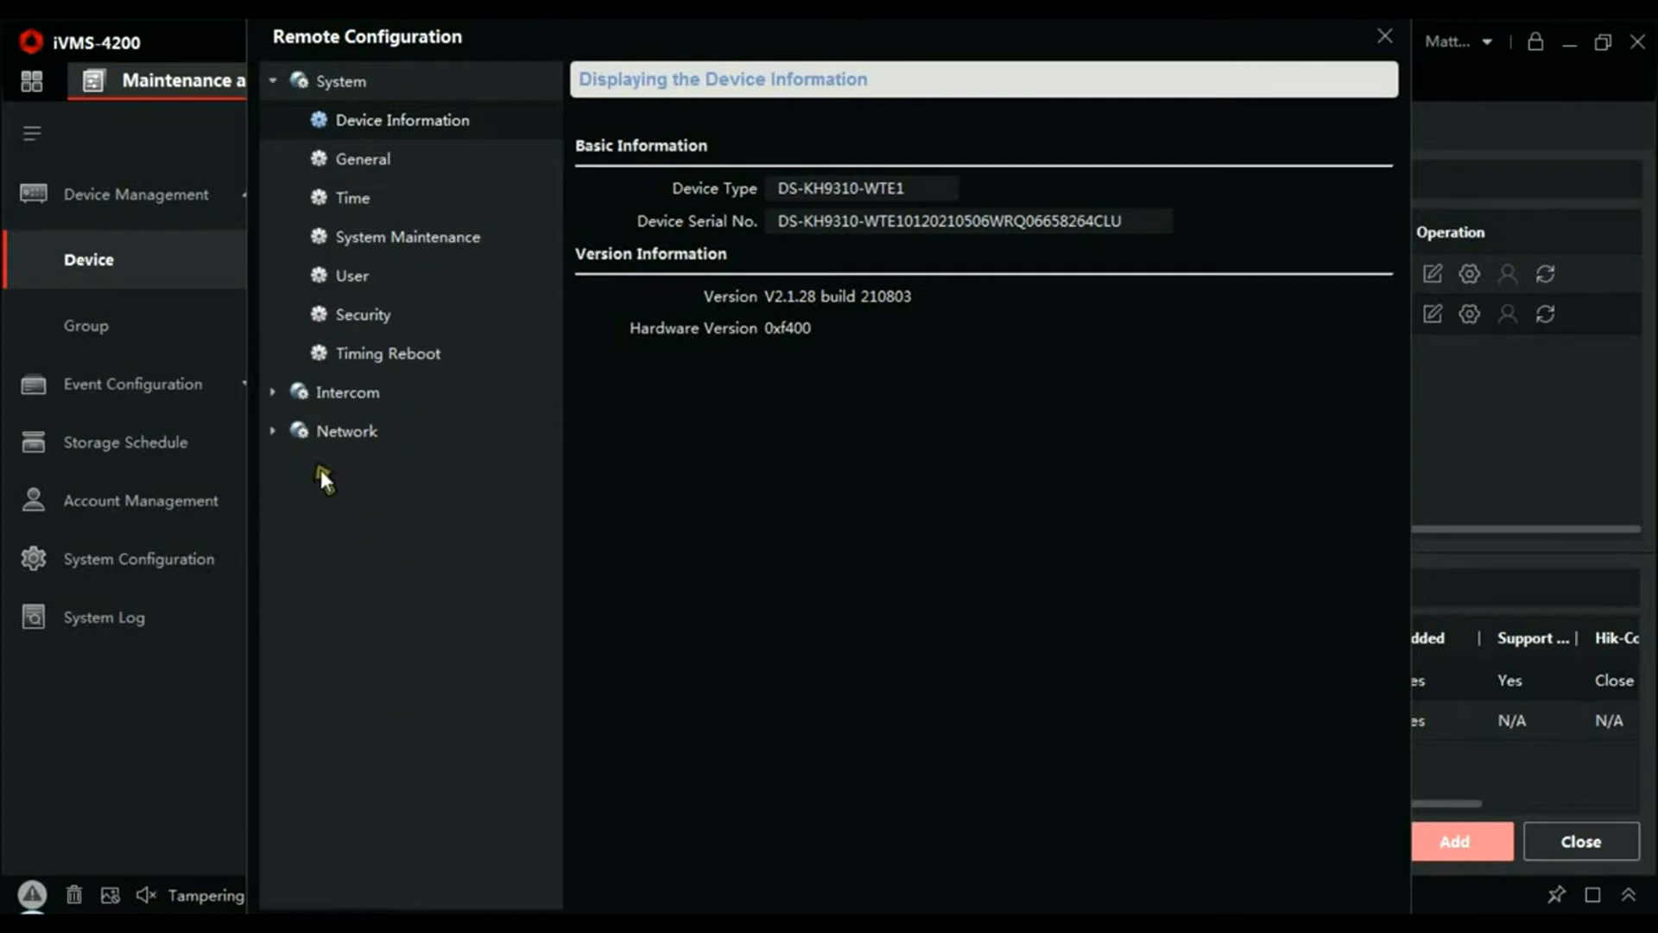
{"action": "left_click", "coordinate": [272, 431]}
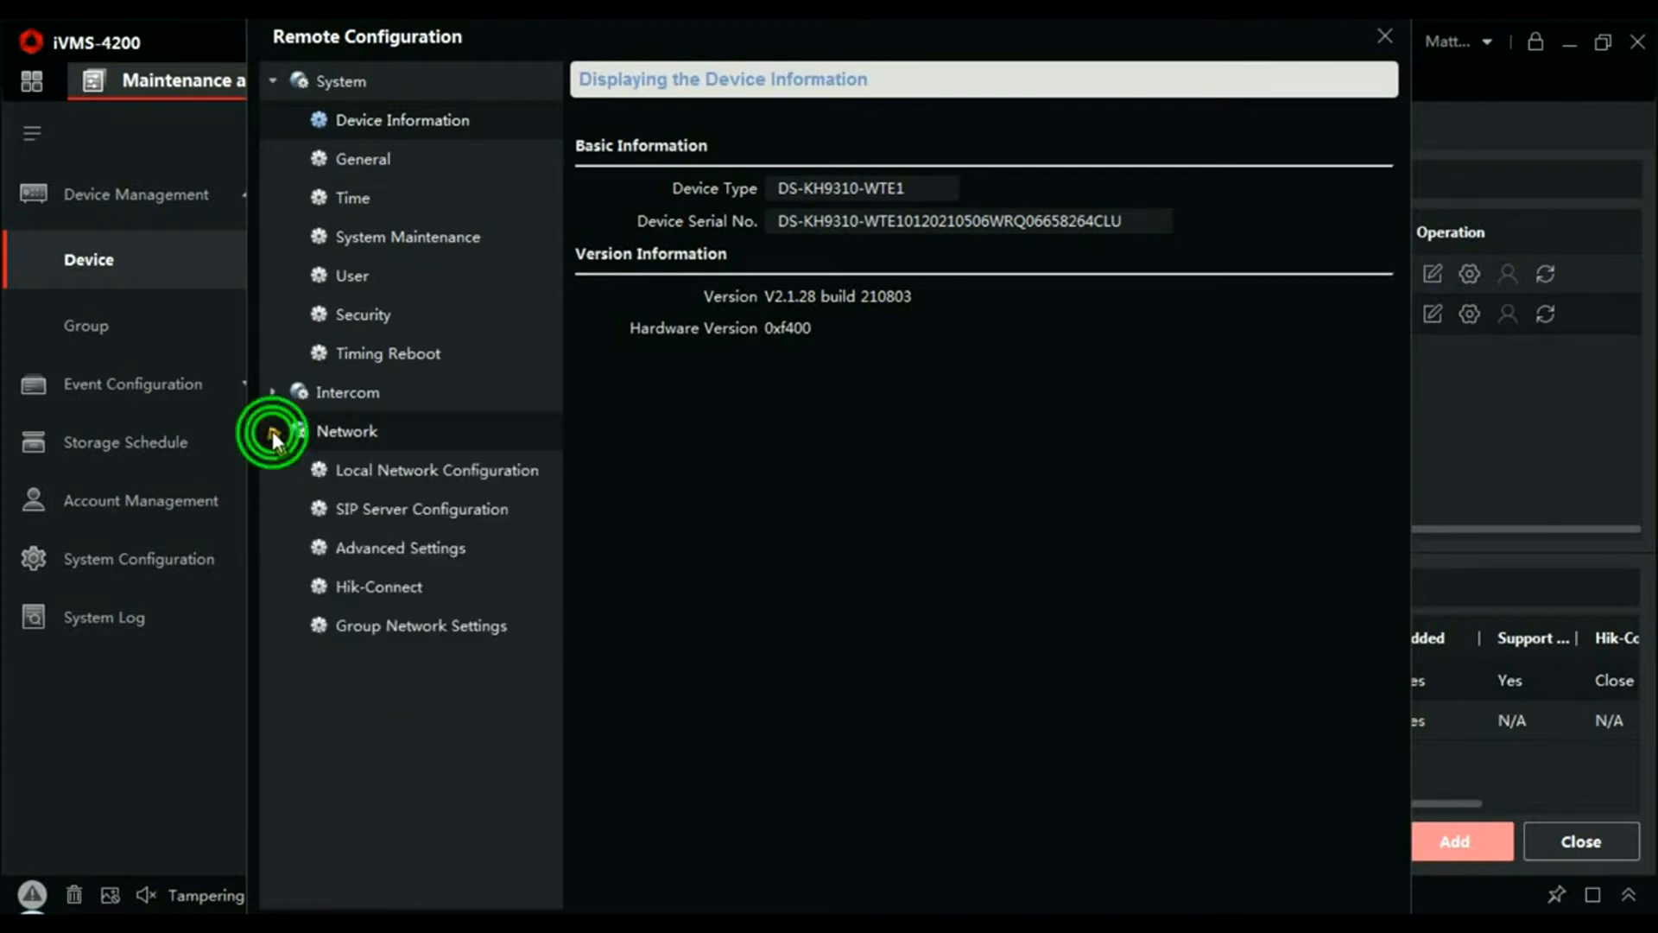
{"action": "left_click", "coordinate": [428, 617]}
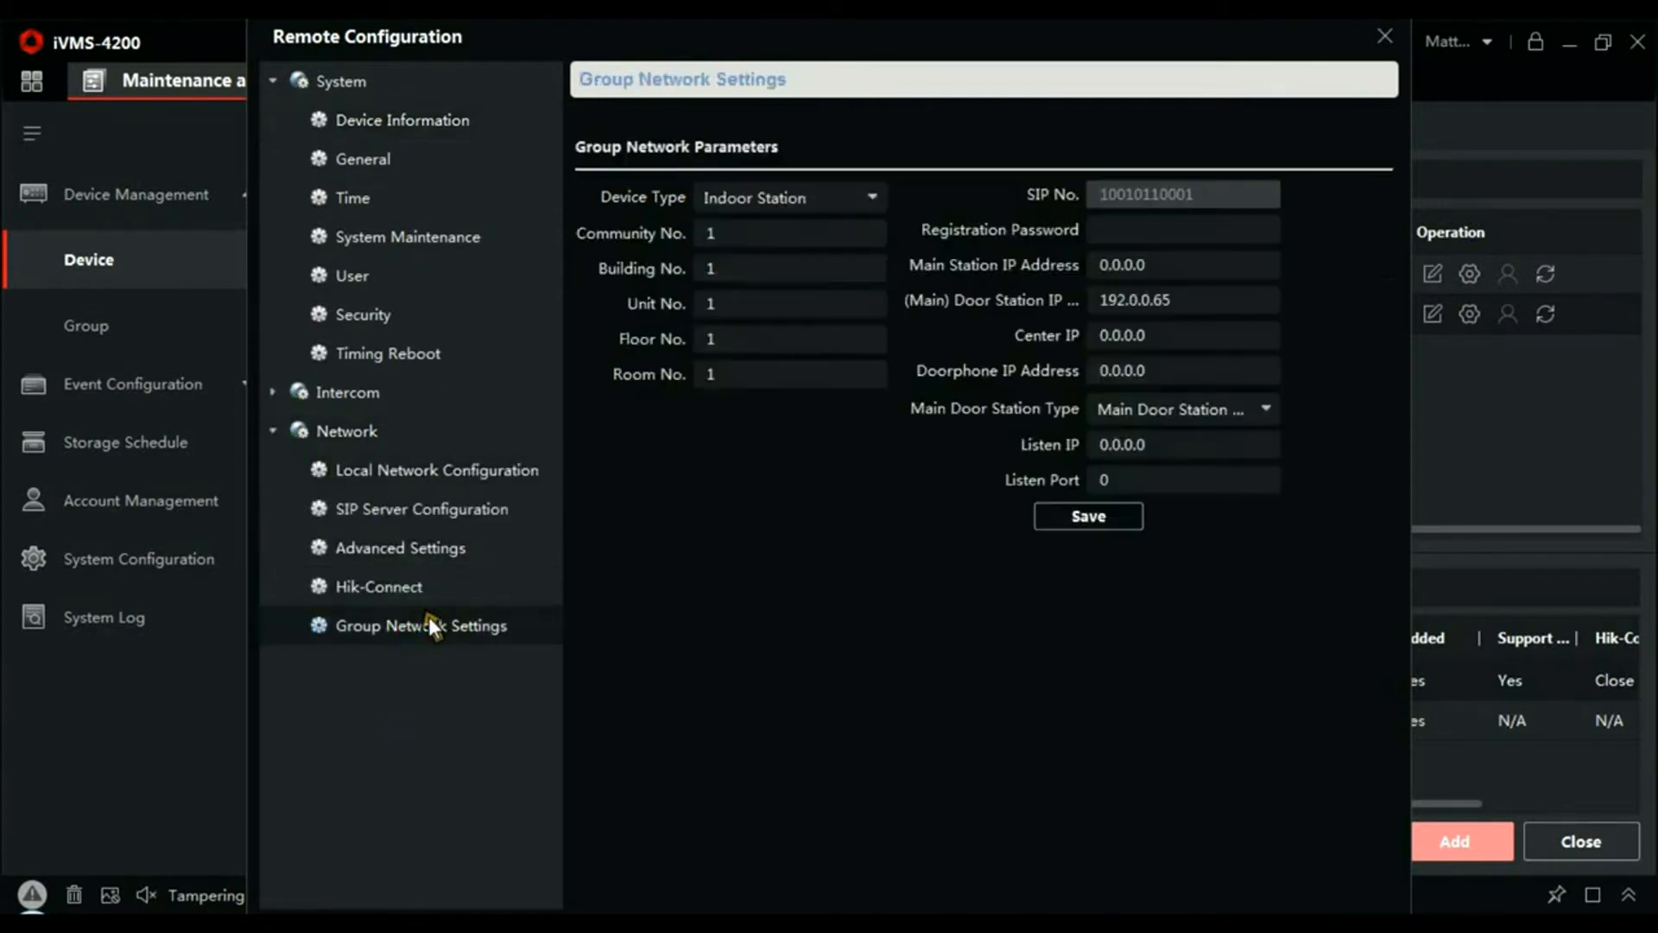
{"action": "left_click", "coordinate": [1164, 231]}
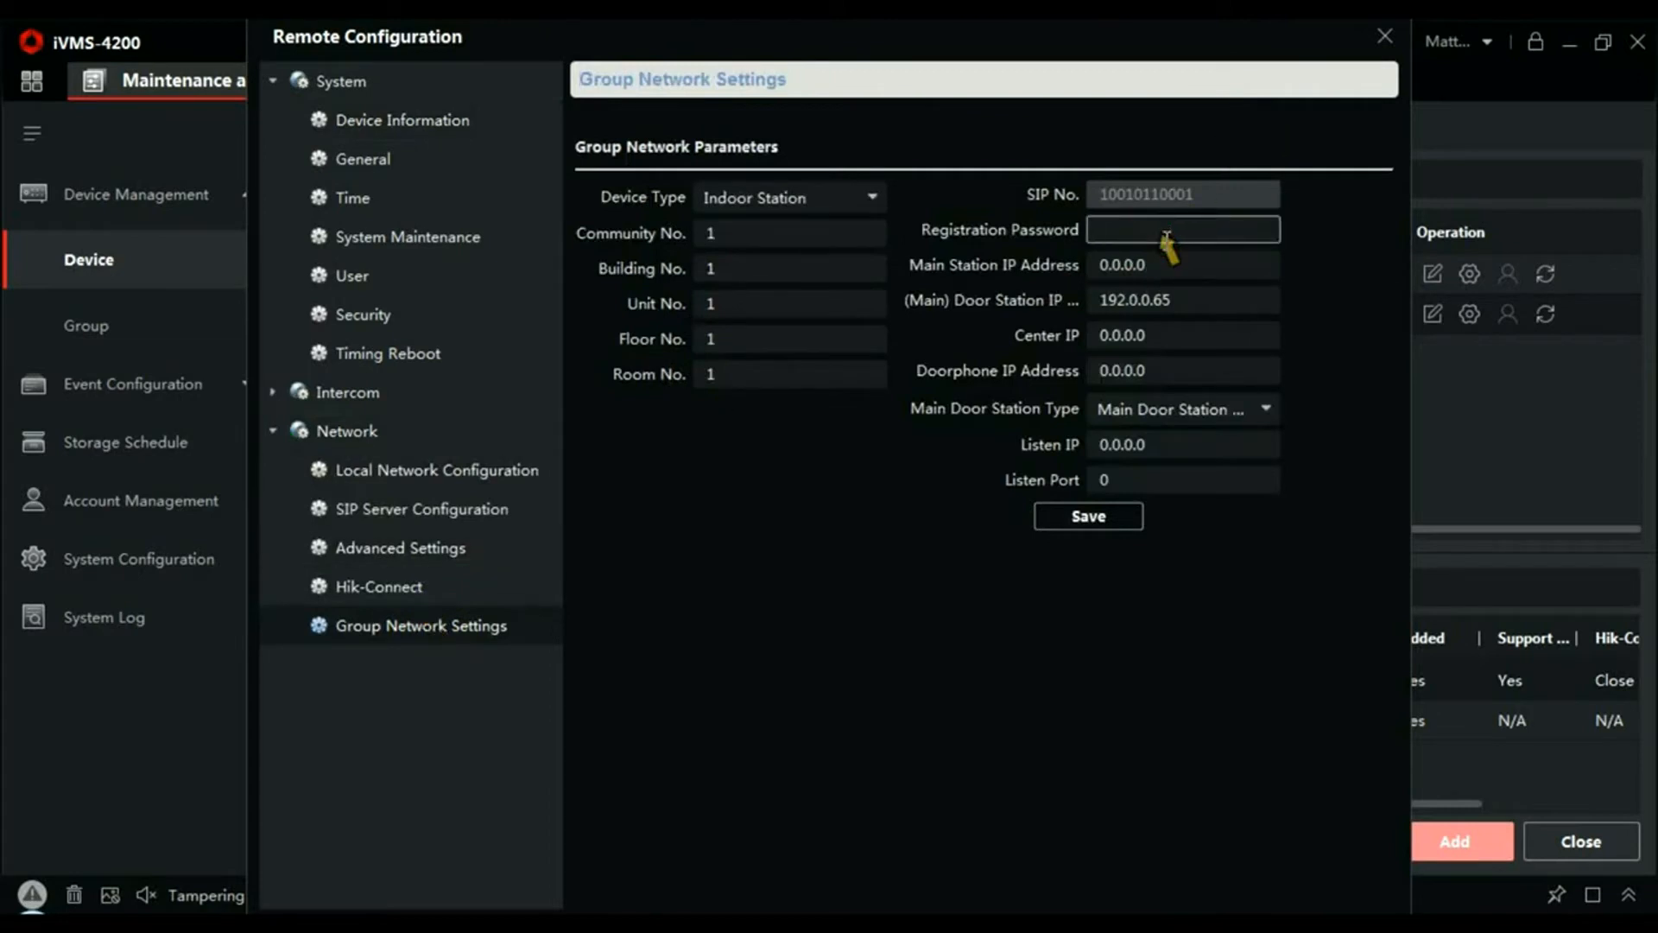
{"action": "type", "text": "12345678"}
{"action": "left_click", "coordinate": [1200, 300]}
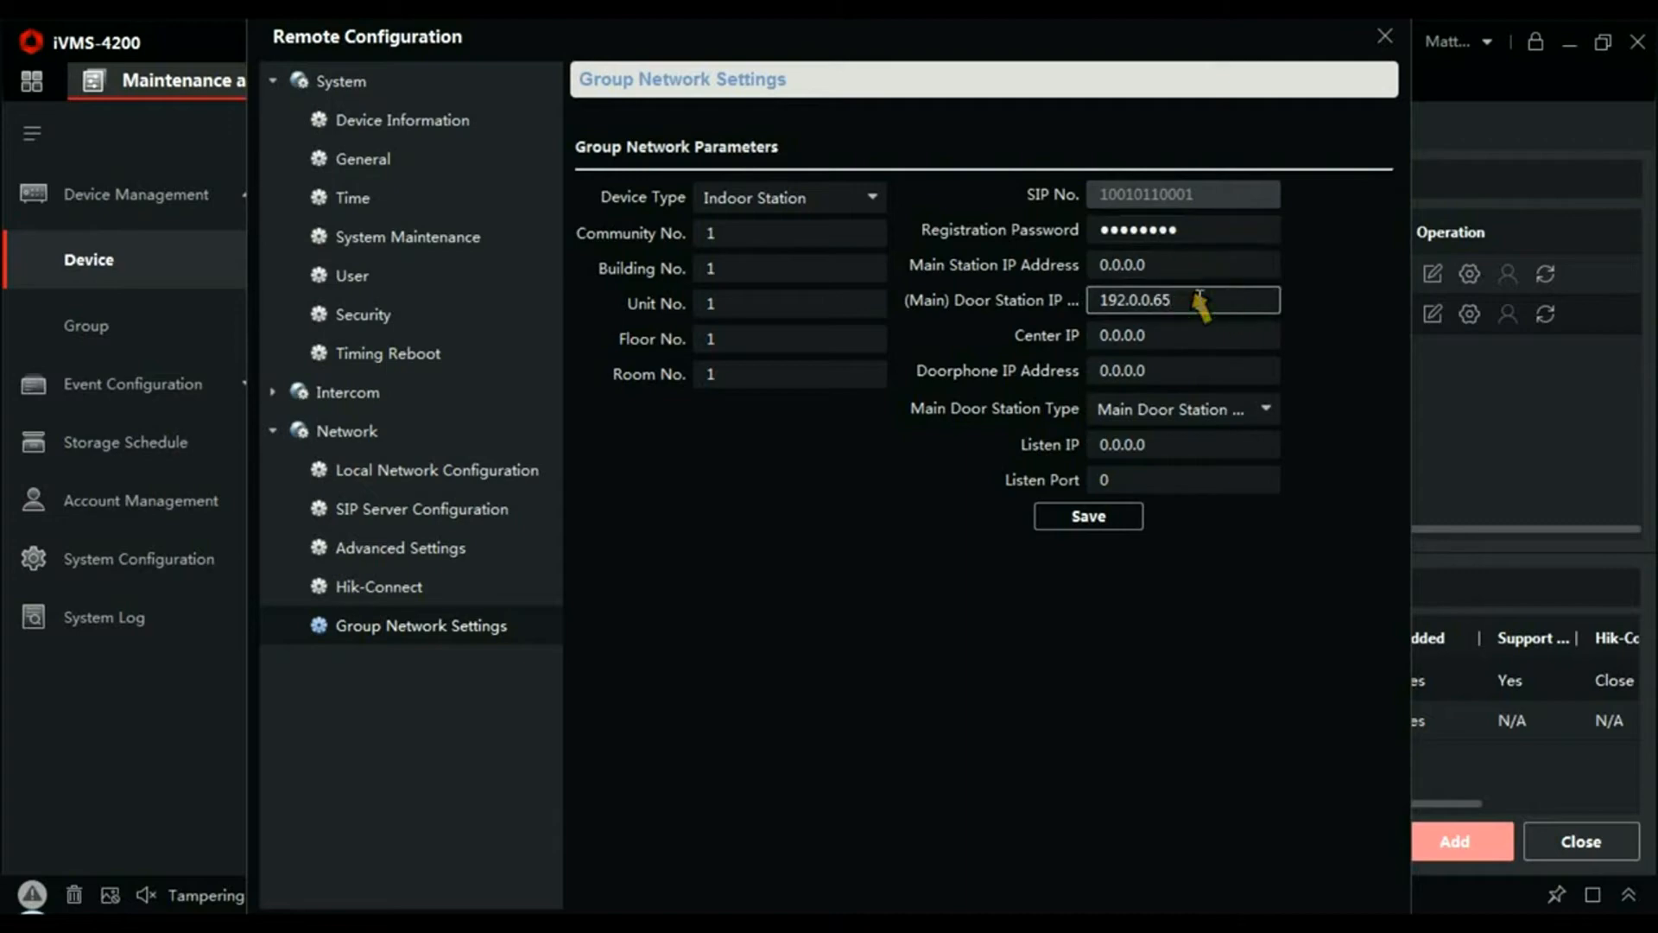
{"action": "key", "text": "BackSpace"}
{"action": "key", "text": "BackSpace"}
{"action": "key", "text": "BackSpace"}
{"action": "key", "text": "BackSpace"}
{"action": "key", "text": "BackSpace"}
{"action": "key", "text": "BackSpace"}
{"action": "type", "text": "168.1.22"}
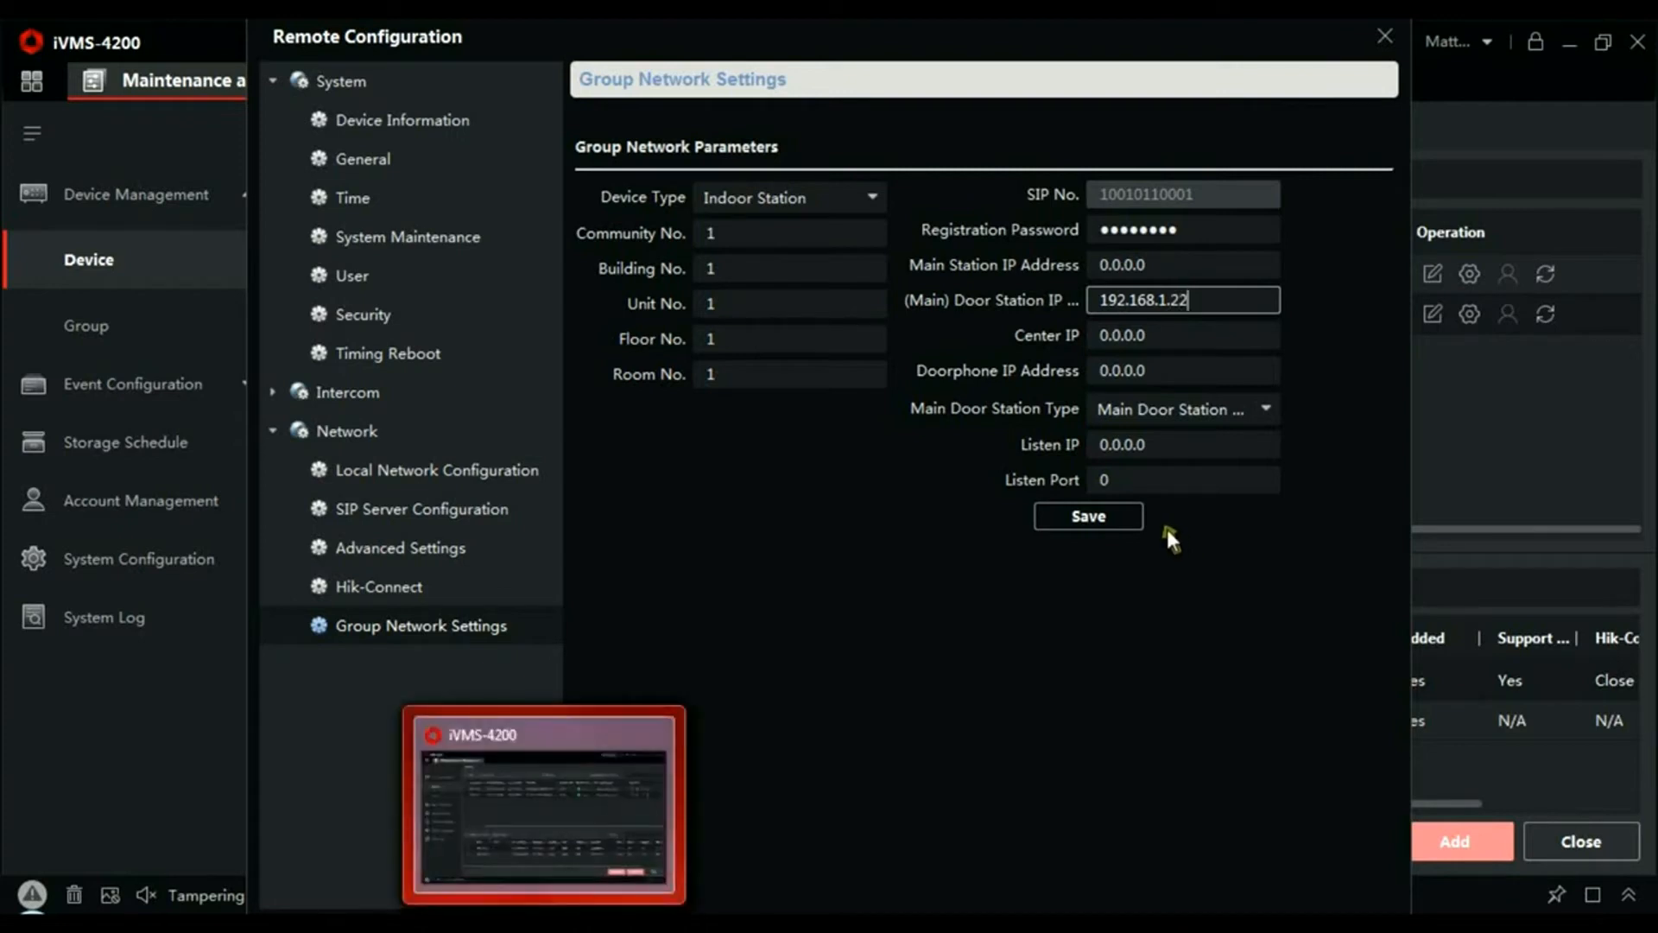
{"action": "left_click", "coordinate": [1118, 516]}
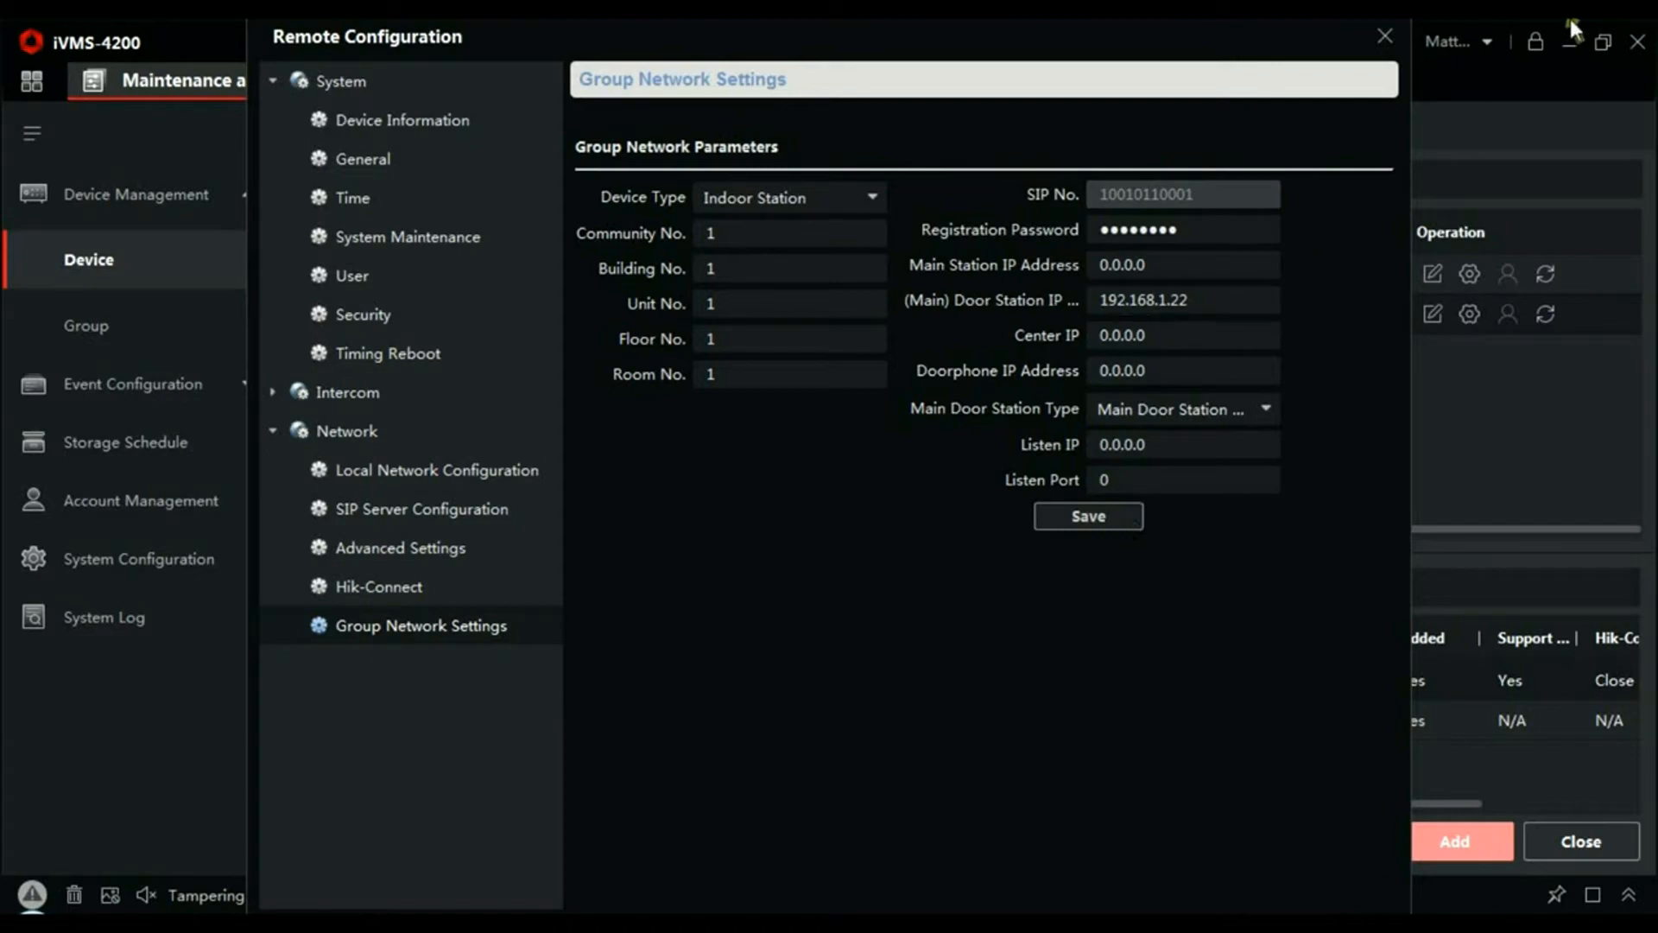
{"action": "left_click", "coordinate": [1382, 28]}
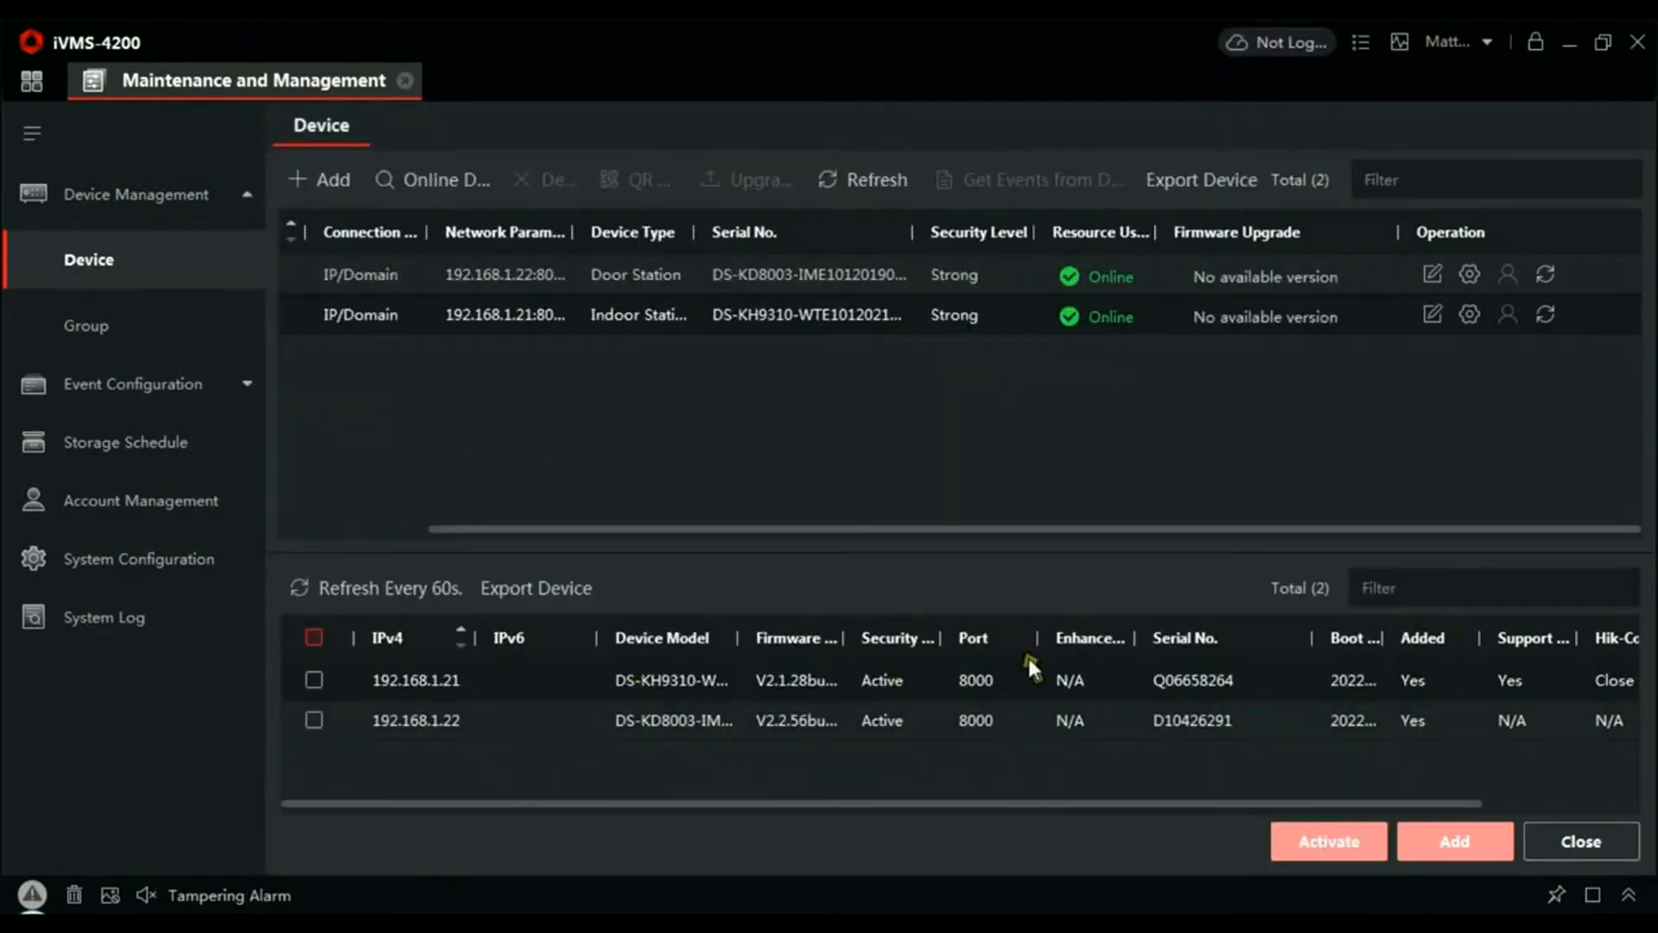
- Check the door station's linked device list in its web configuration, maximised to full screen
{"action": "left_click", "coordinate": [1471, 276]}
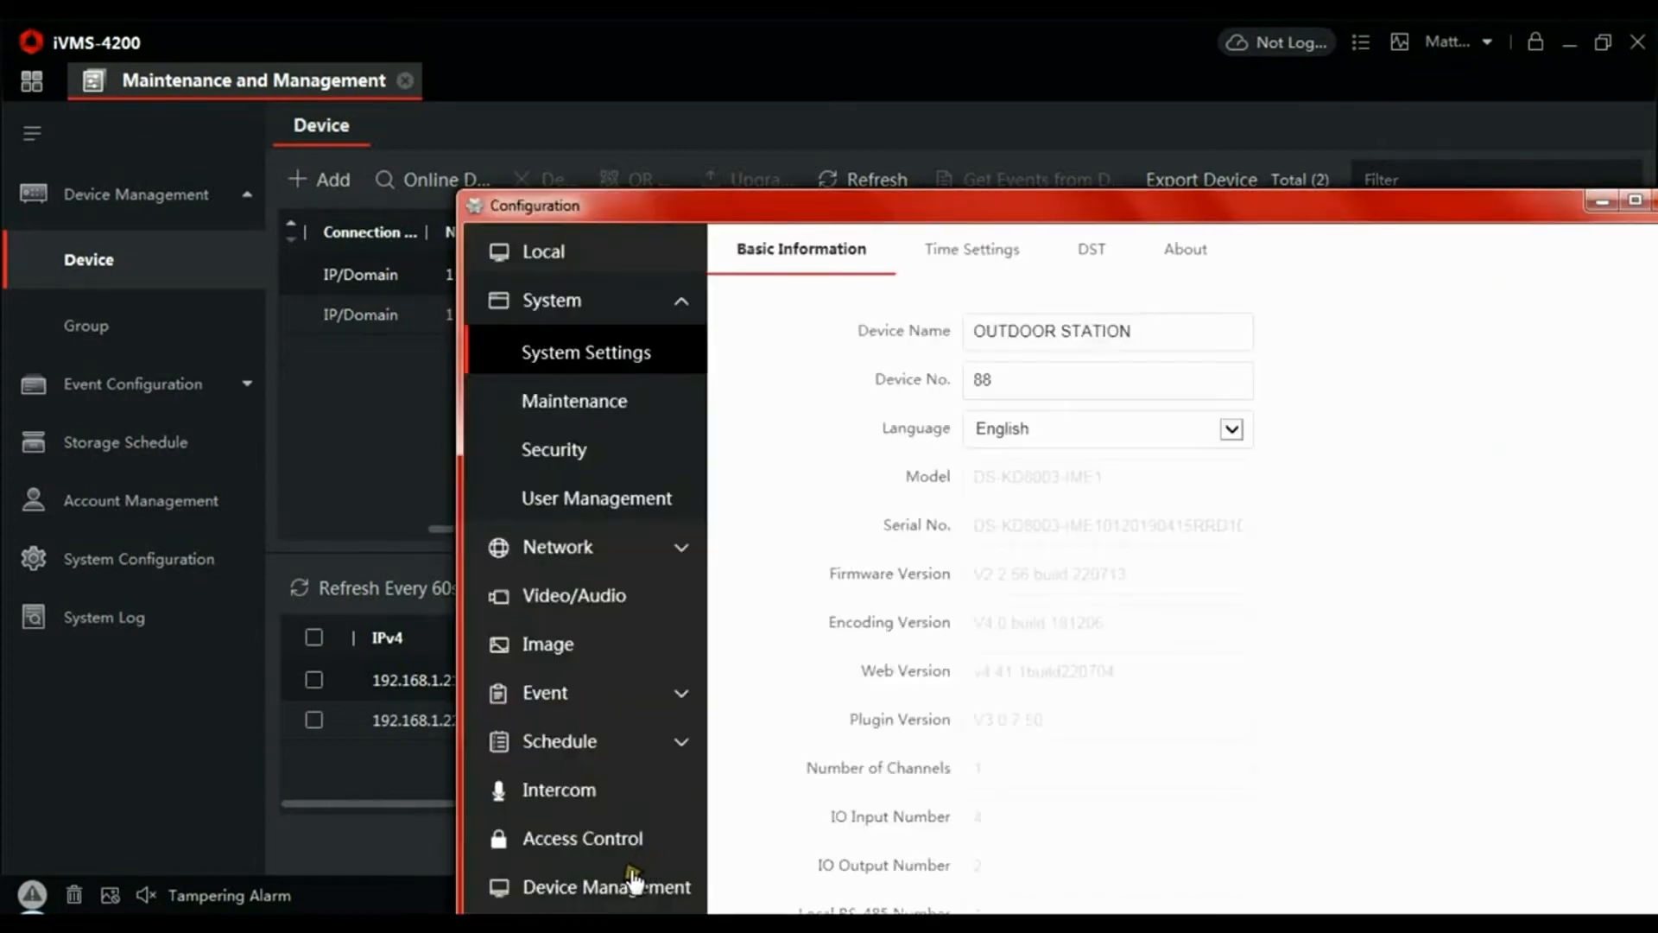
{"action": "left_click", "coordinate": [615, 884]}
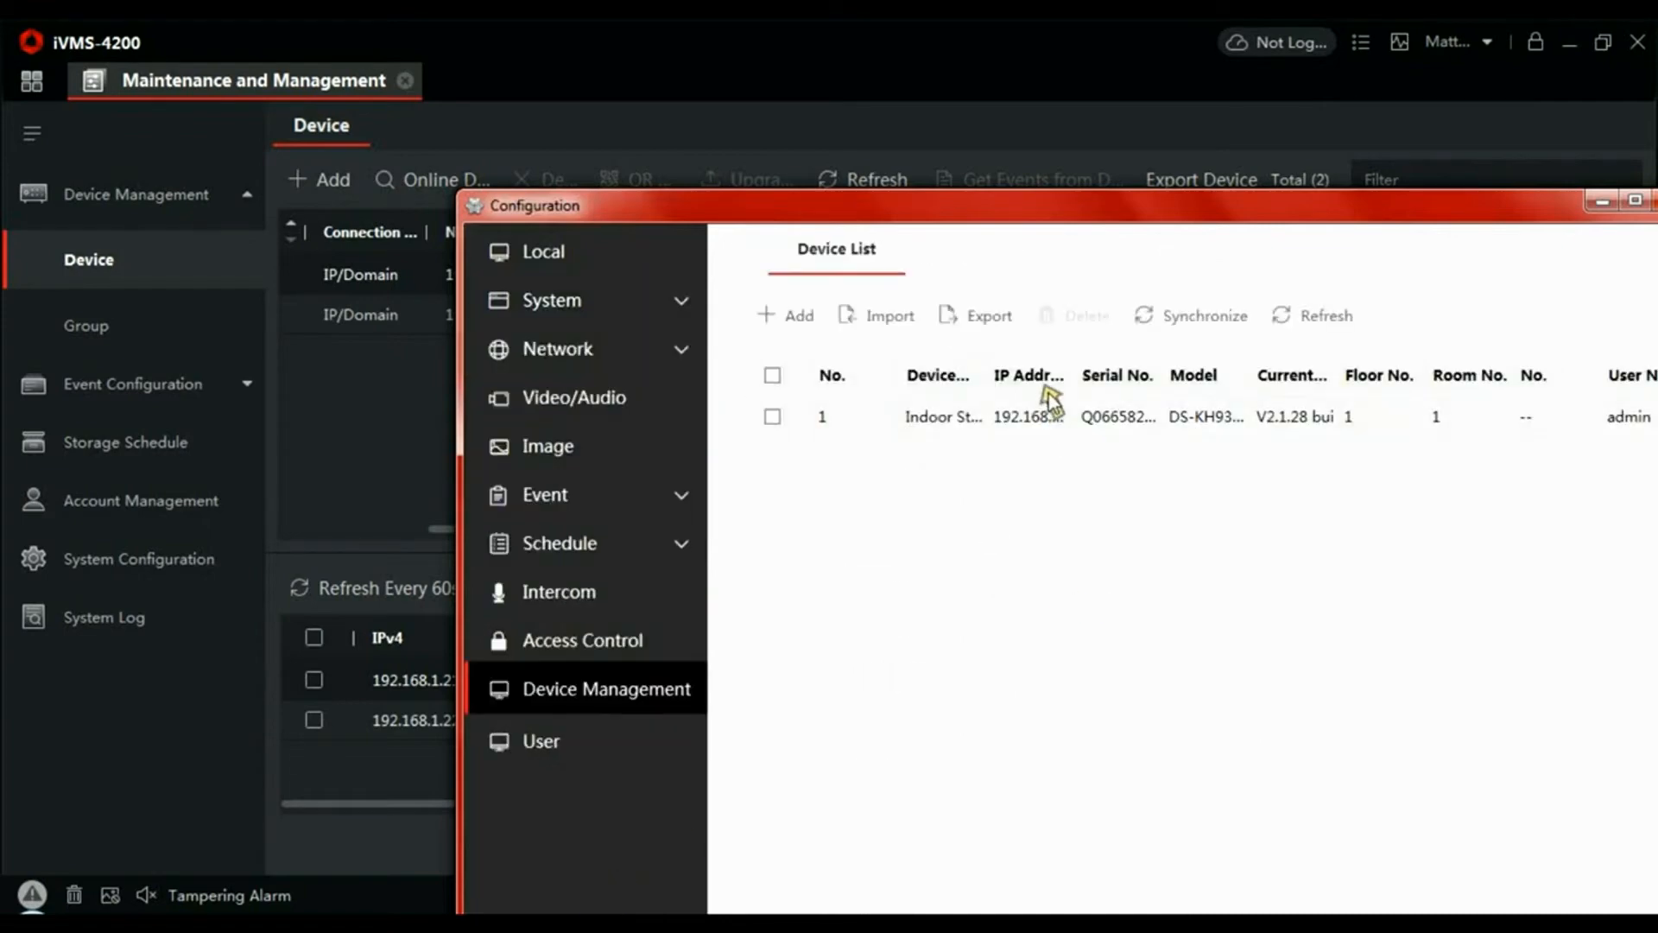
{"action": "left_click_drag", "start_coordinate": [1151, 210], "coordinate": [973, 192]}
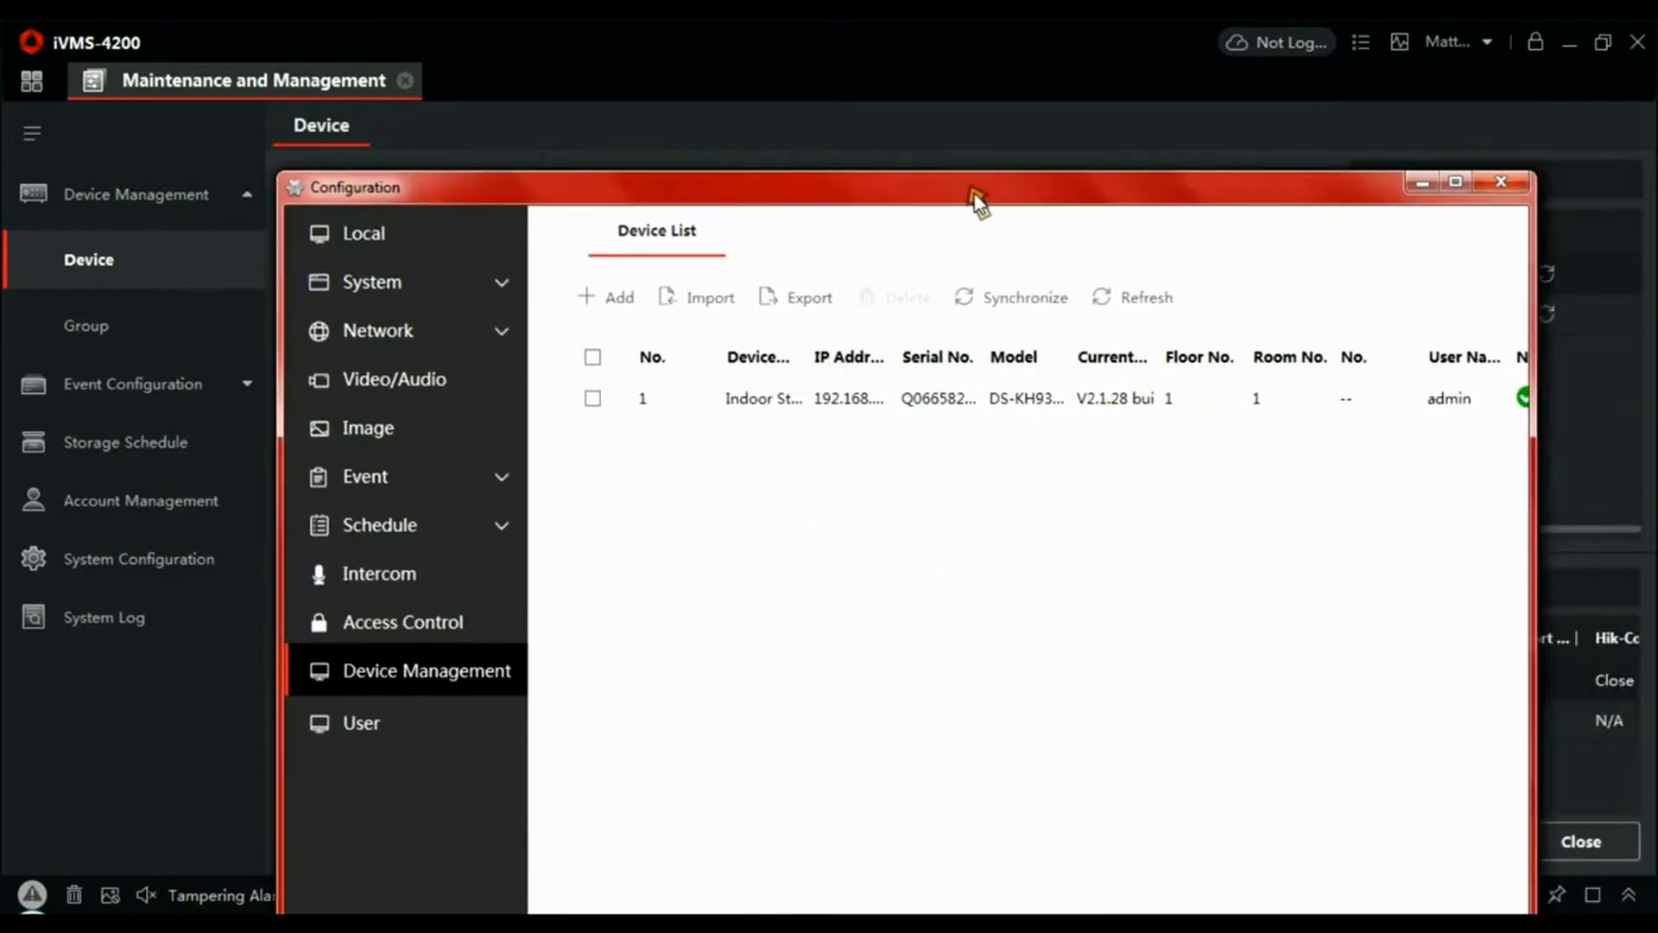
{"action": "double_click", "coordinate": [972, 187]}
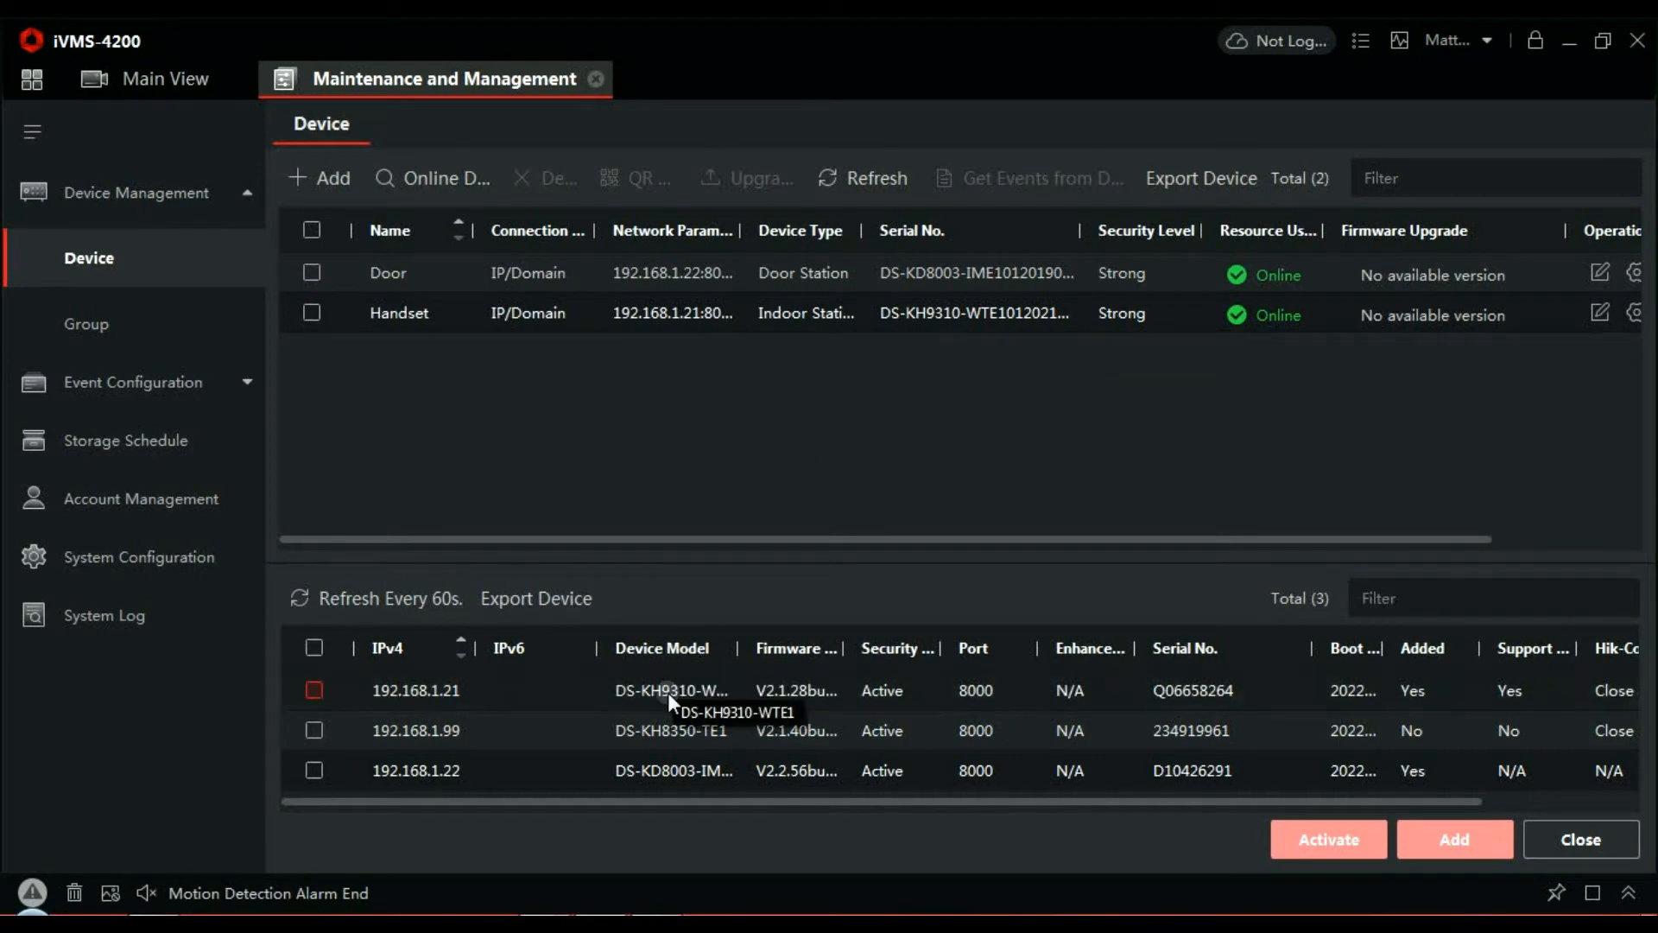
- Add the device at 192.168.1.99 as 'Wall' with user admin, its password, and time synchronisation
{"action": "left_click", "coordinate": [313, 727]}
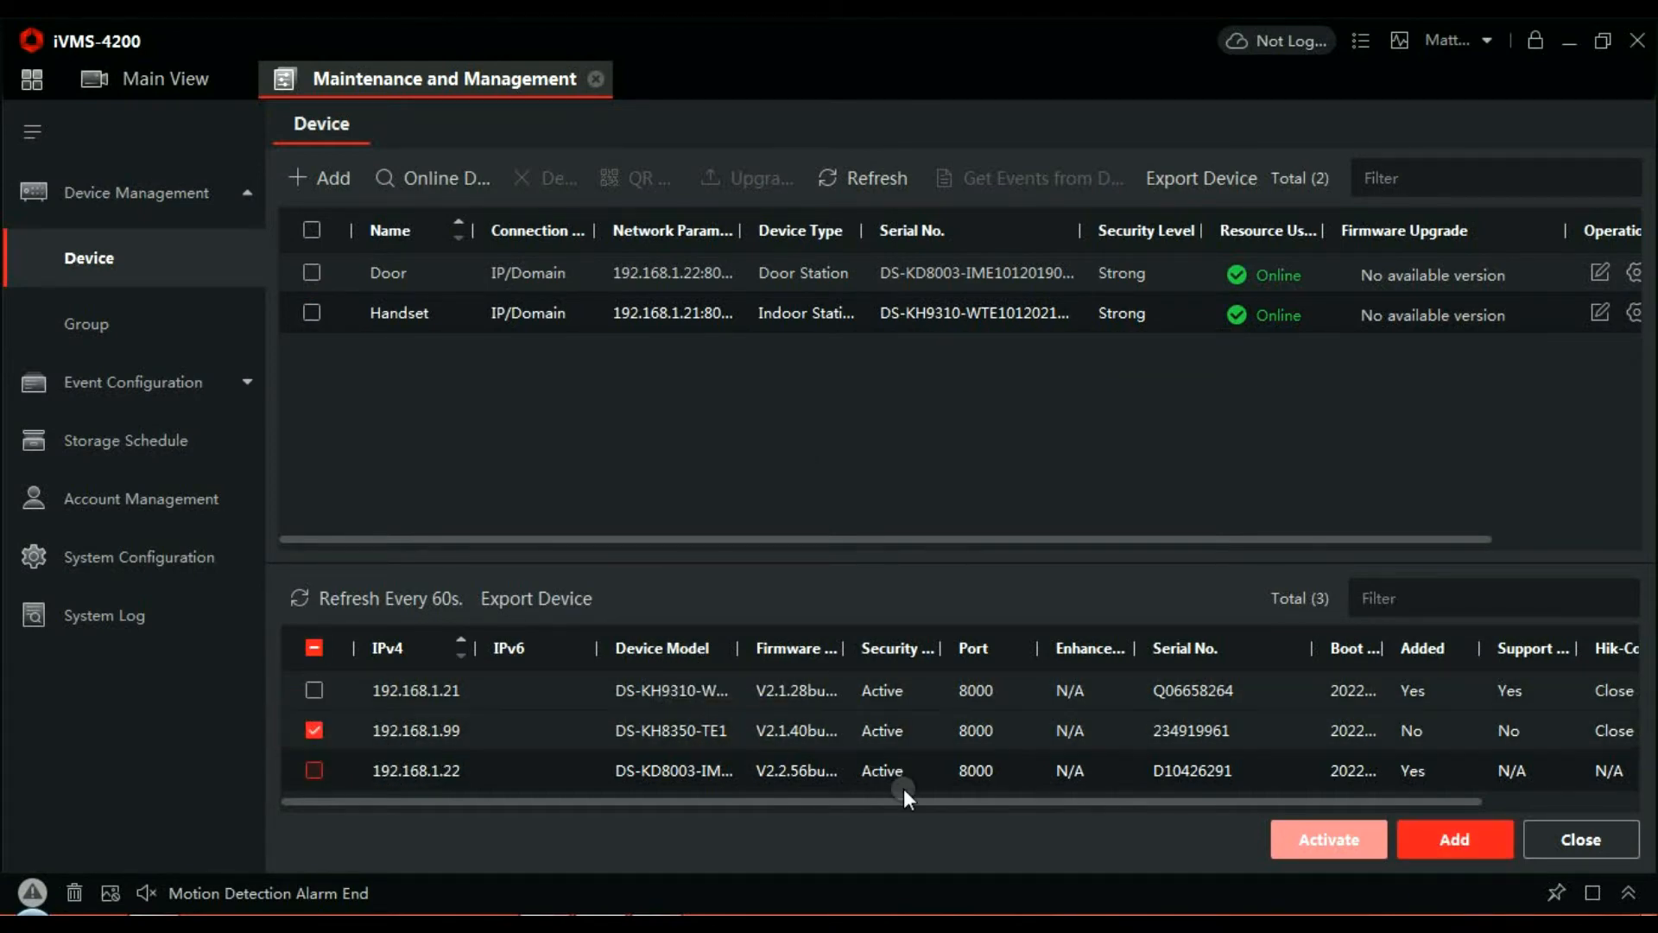
{"action": "left_click", "coordinate": [1481, 848]}
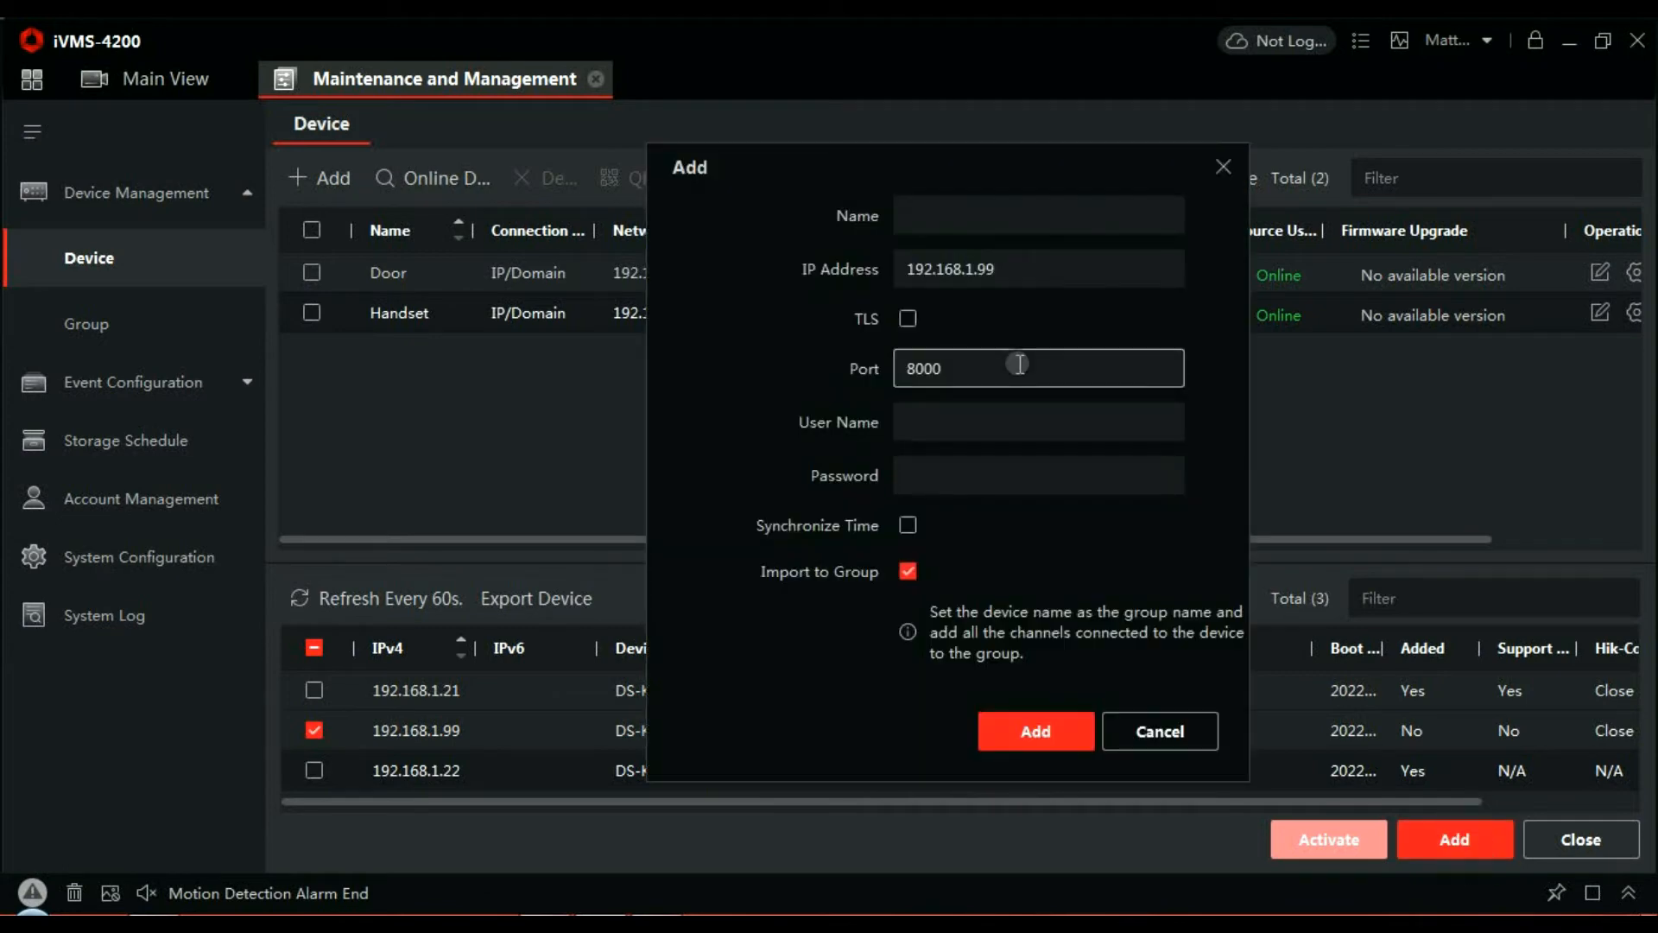
{"action": "left_click", "coordinate": [978, 215]}
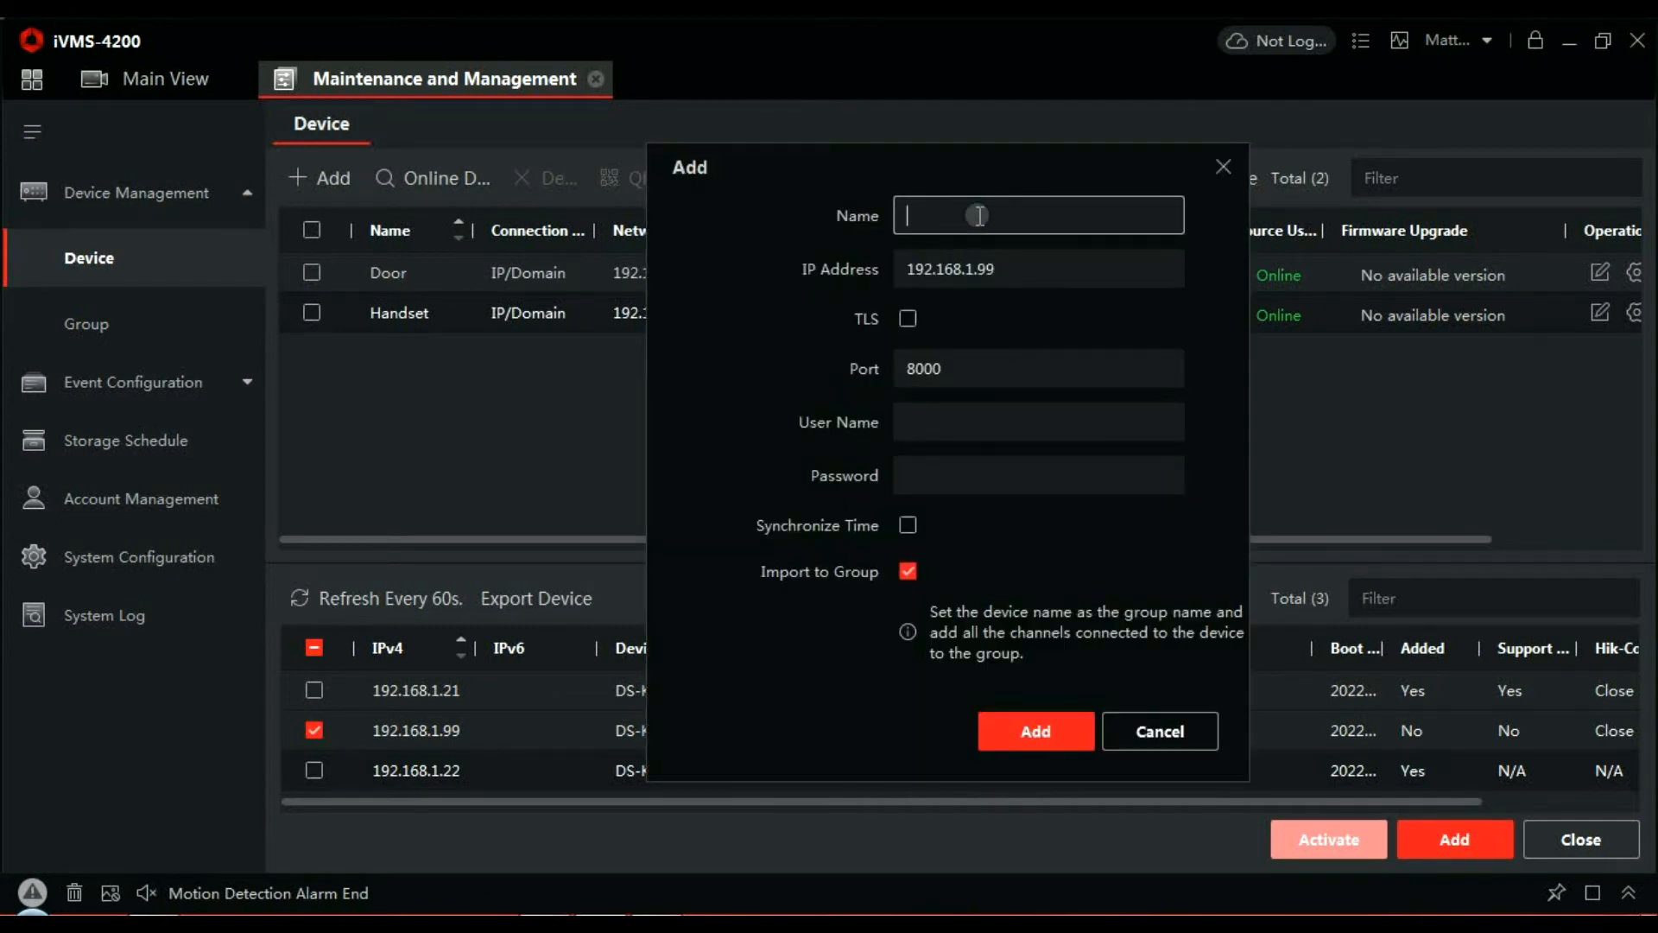
{"action": "type", "text": "Wall"}
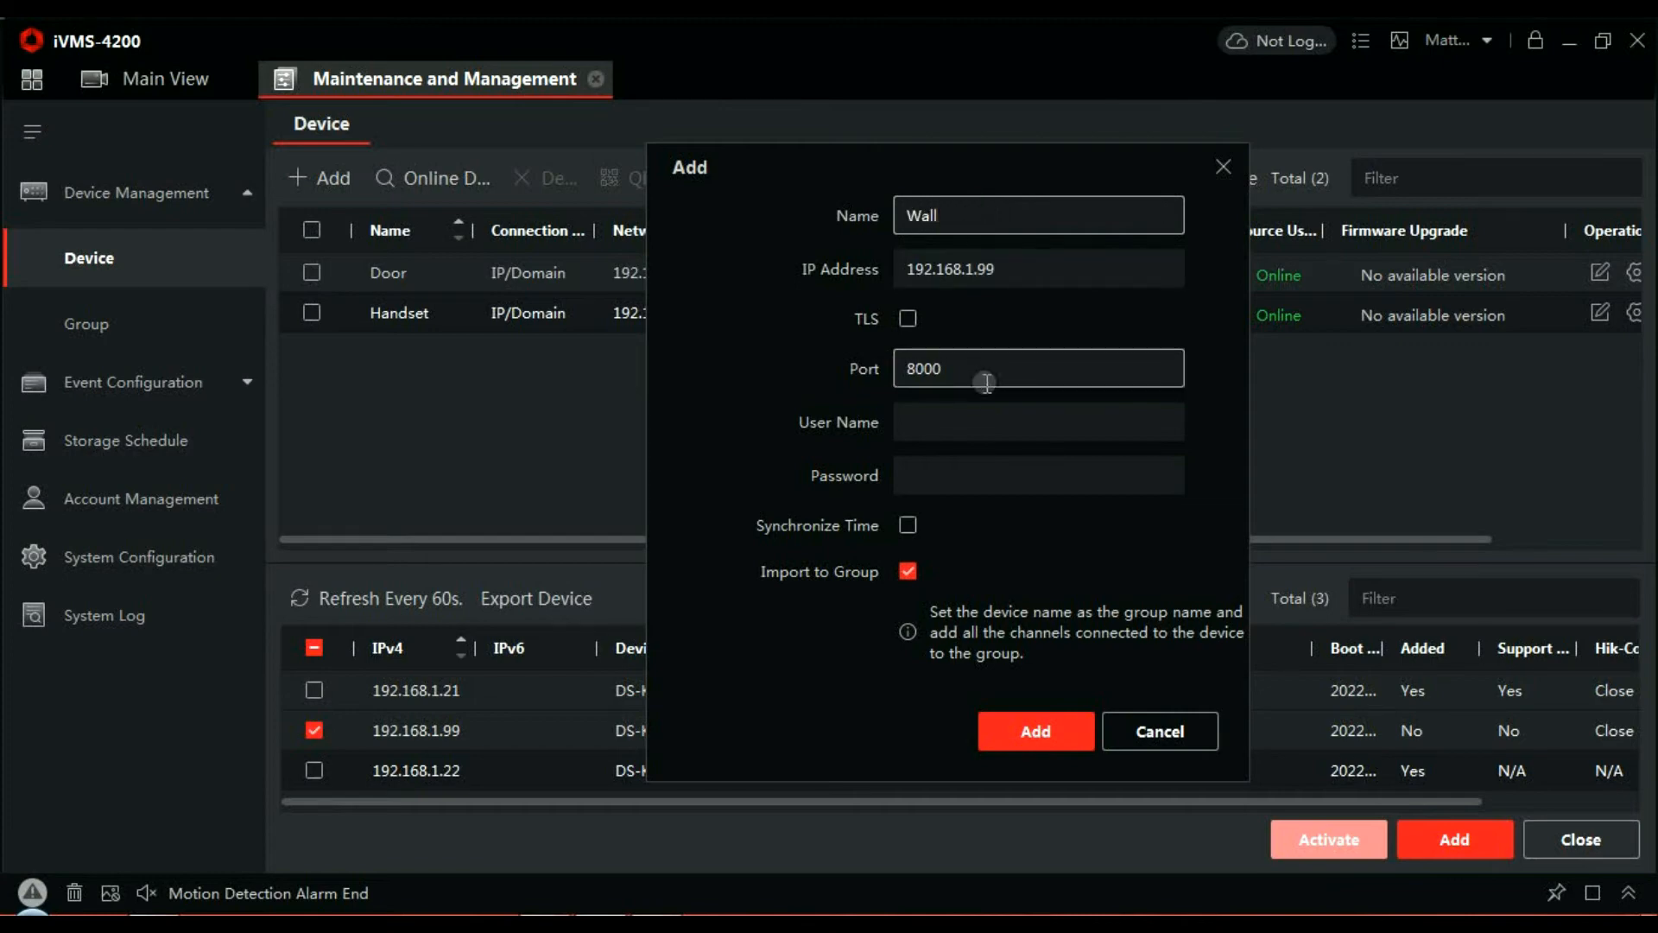
{"action": "left_click", "coordinate": [972, 425]}
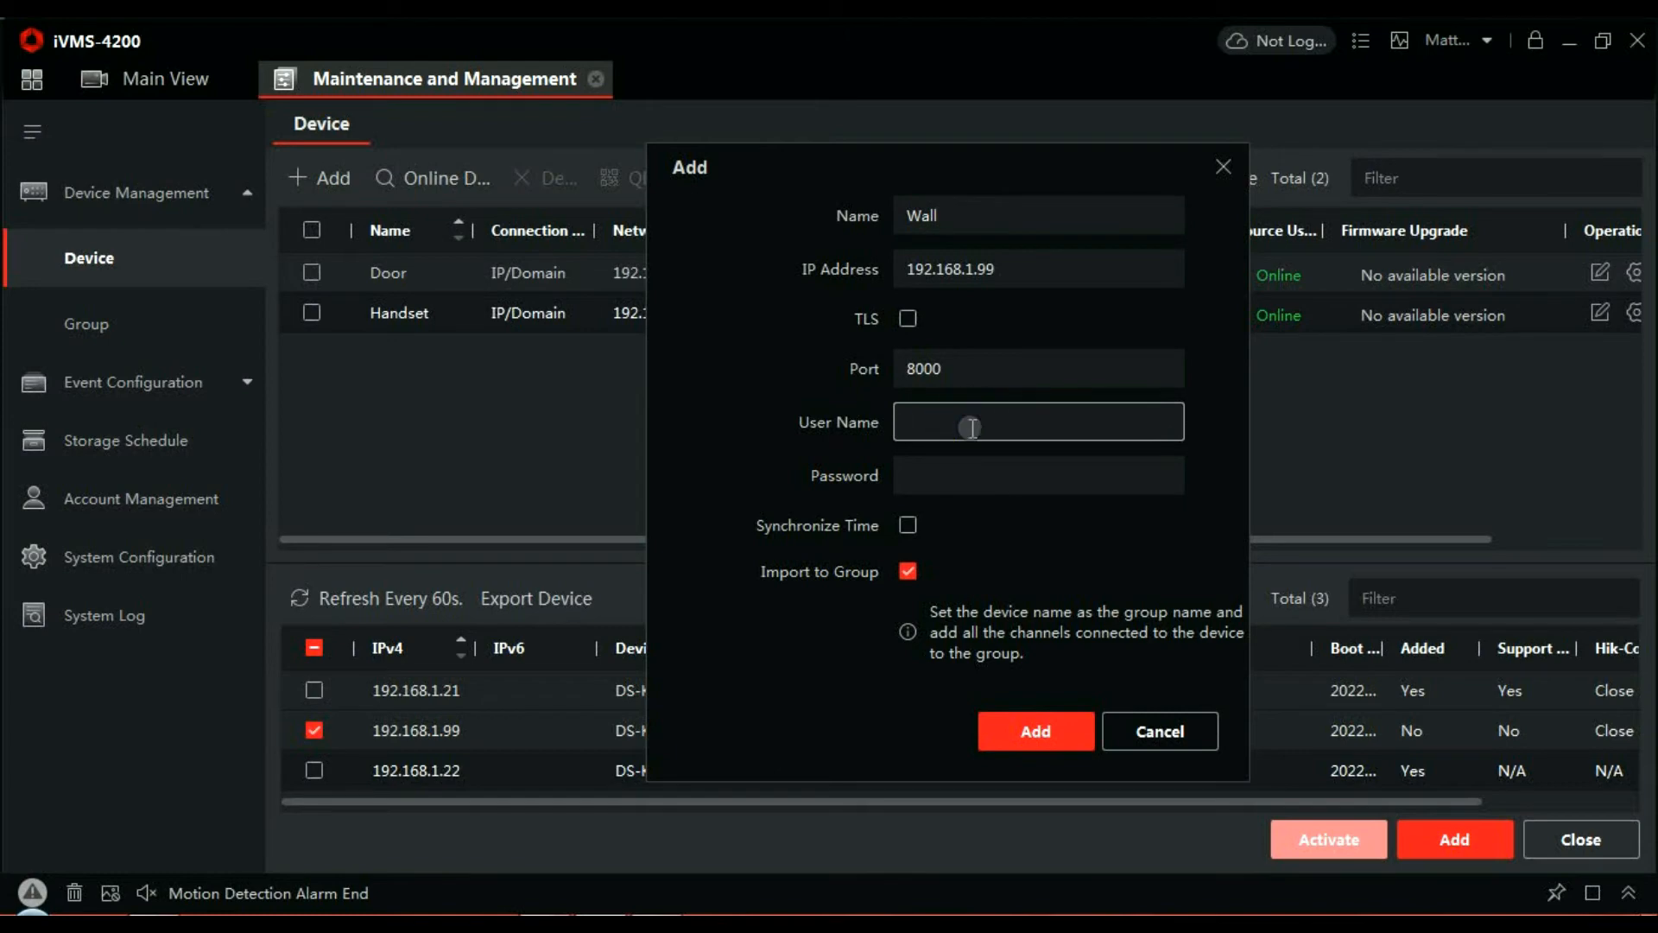
{"action": "type", "text": "admin"}
{"action": "key", "text": "Tab"}
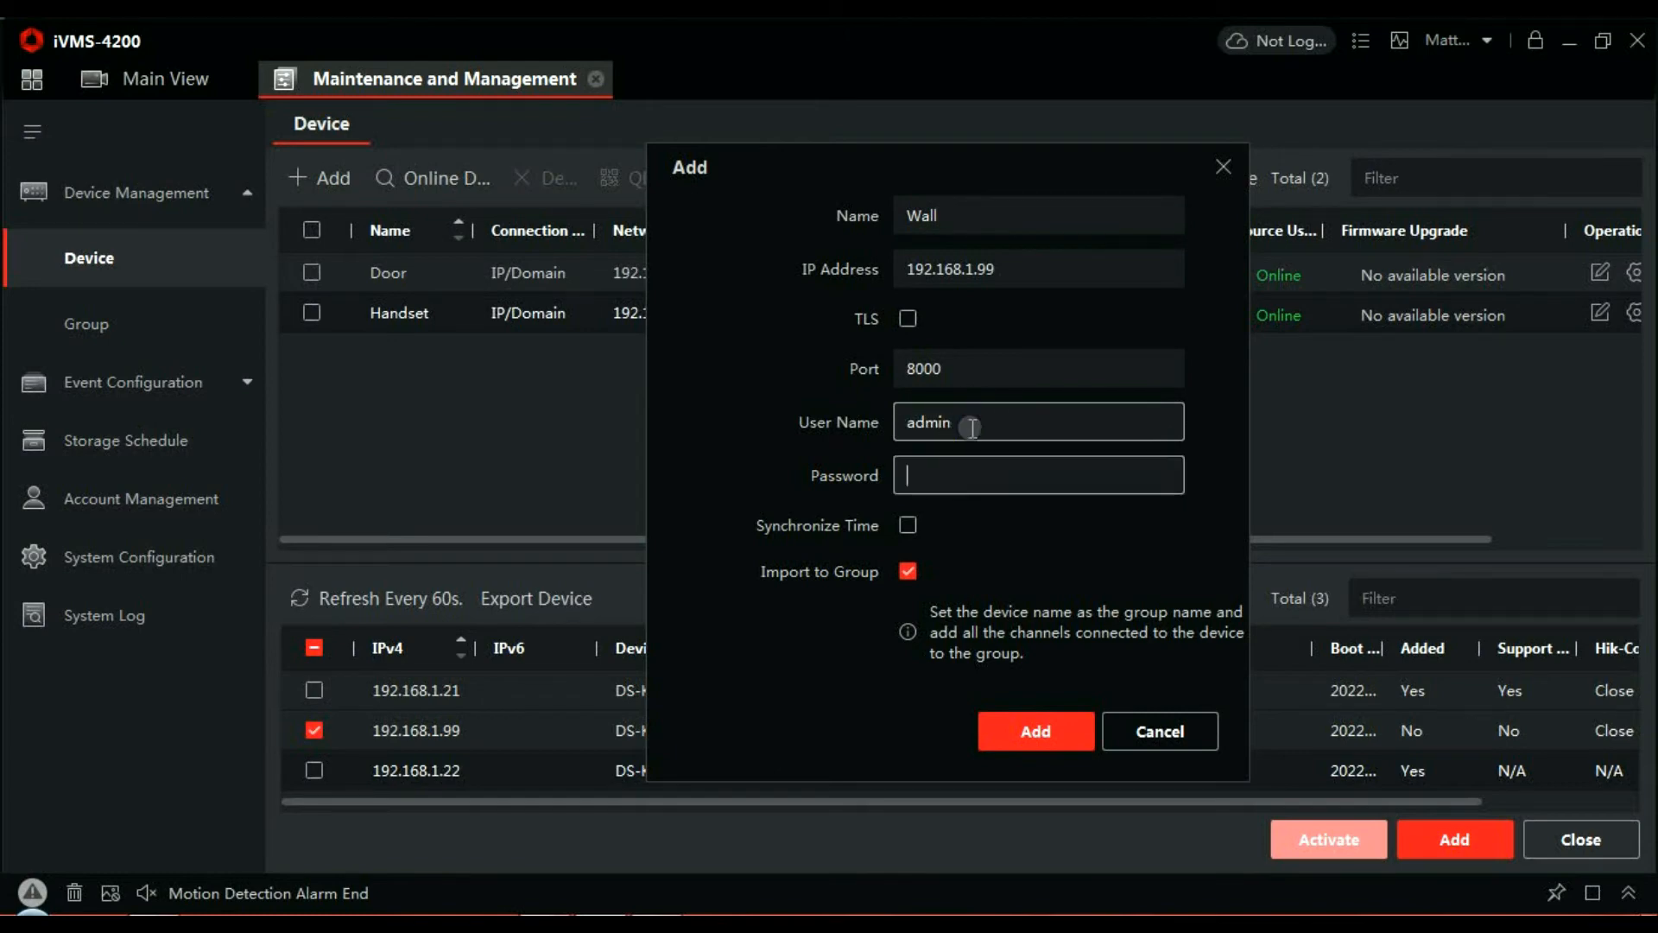
{"action": "type", "text": "12345"}
{"action": "key", "text": "BackSpace"}
{"action": "key", "text": "BackSpace"}
{"action": "key", "text": "BackSpace"}
{"action": "key", "text": "BackSpace"}
{"action": "key", "text": "BackSpace"}
{"action": "type", "text": "12345678"}
{"action": "left_click", "coordinate": [912, 527]}
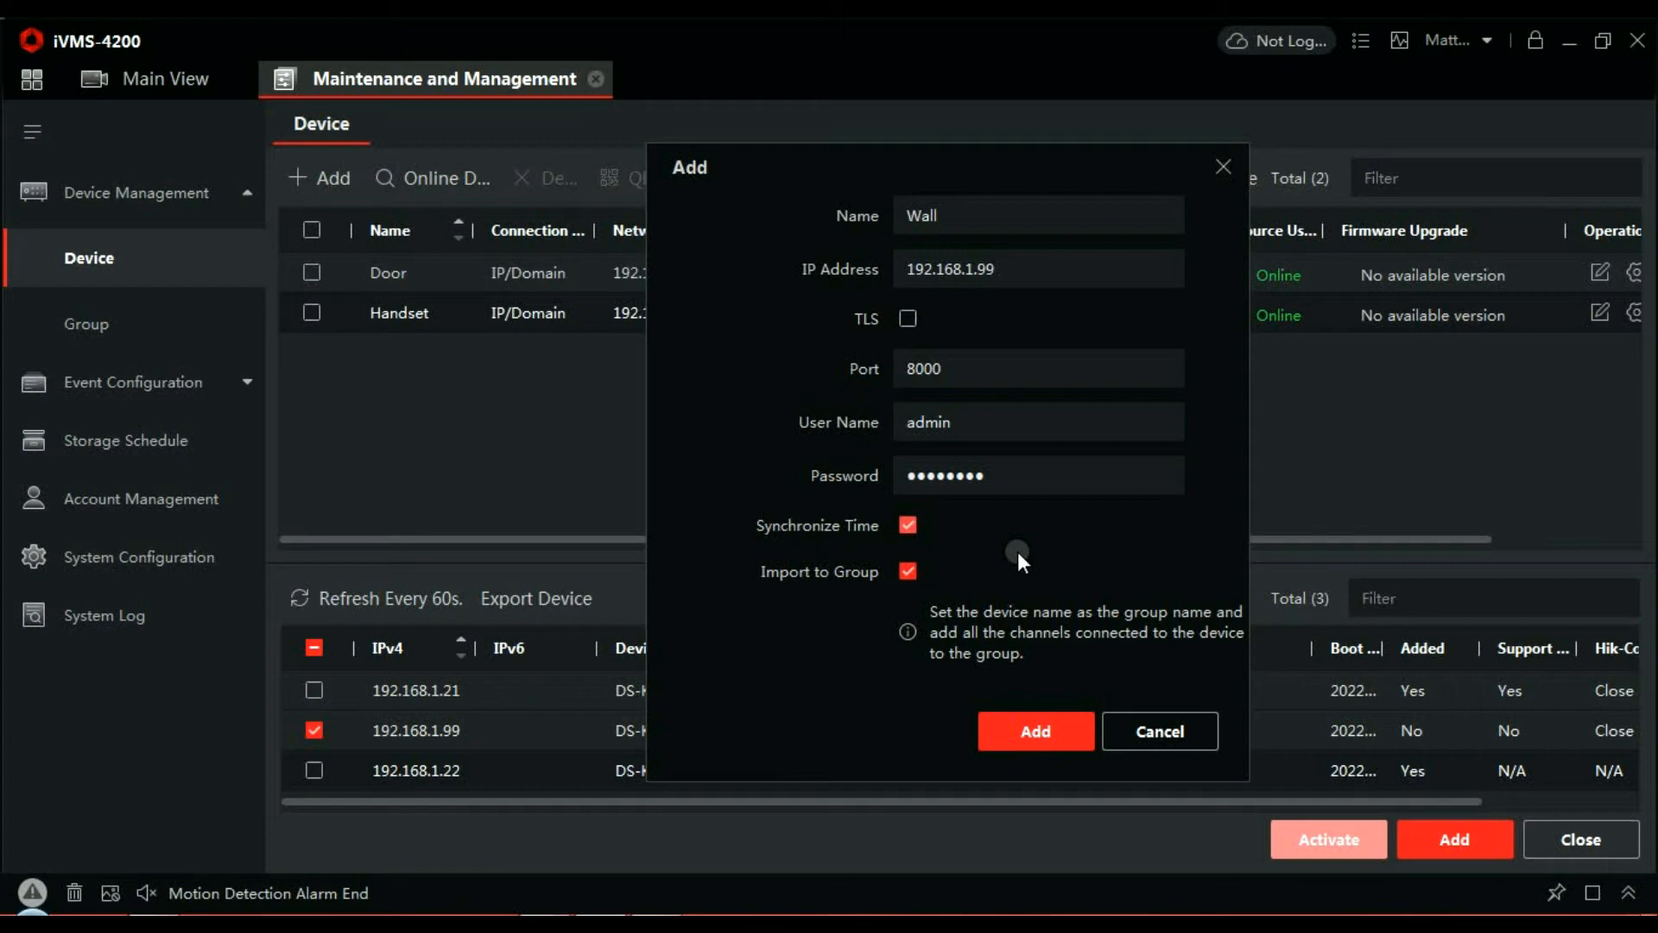
{"action": "left_click", "coordinate": [1024, 734]}
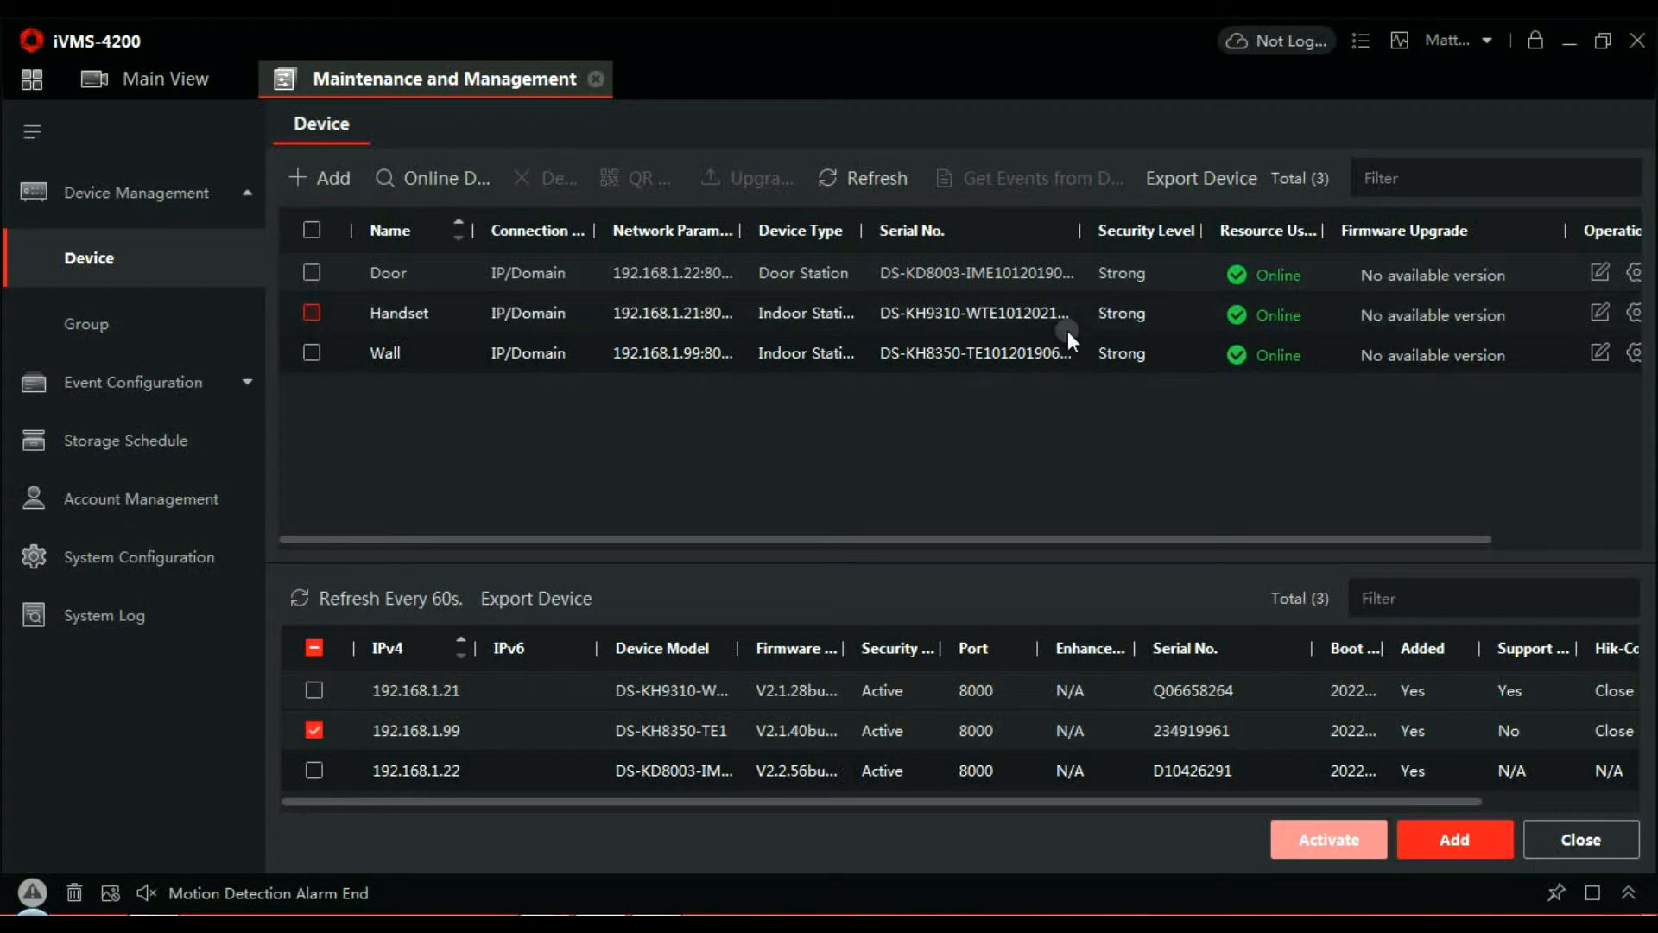
- Scroll the device table right to confirm Door, Handset and Wall all show Online
{"action": "left_click_drag", "start_coordinate": [1249, 540], "coordinate": [1423, 520]}
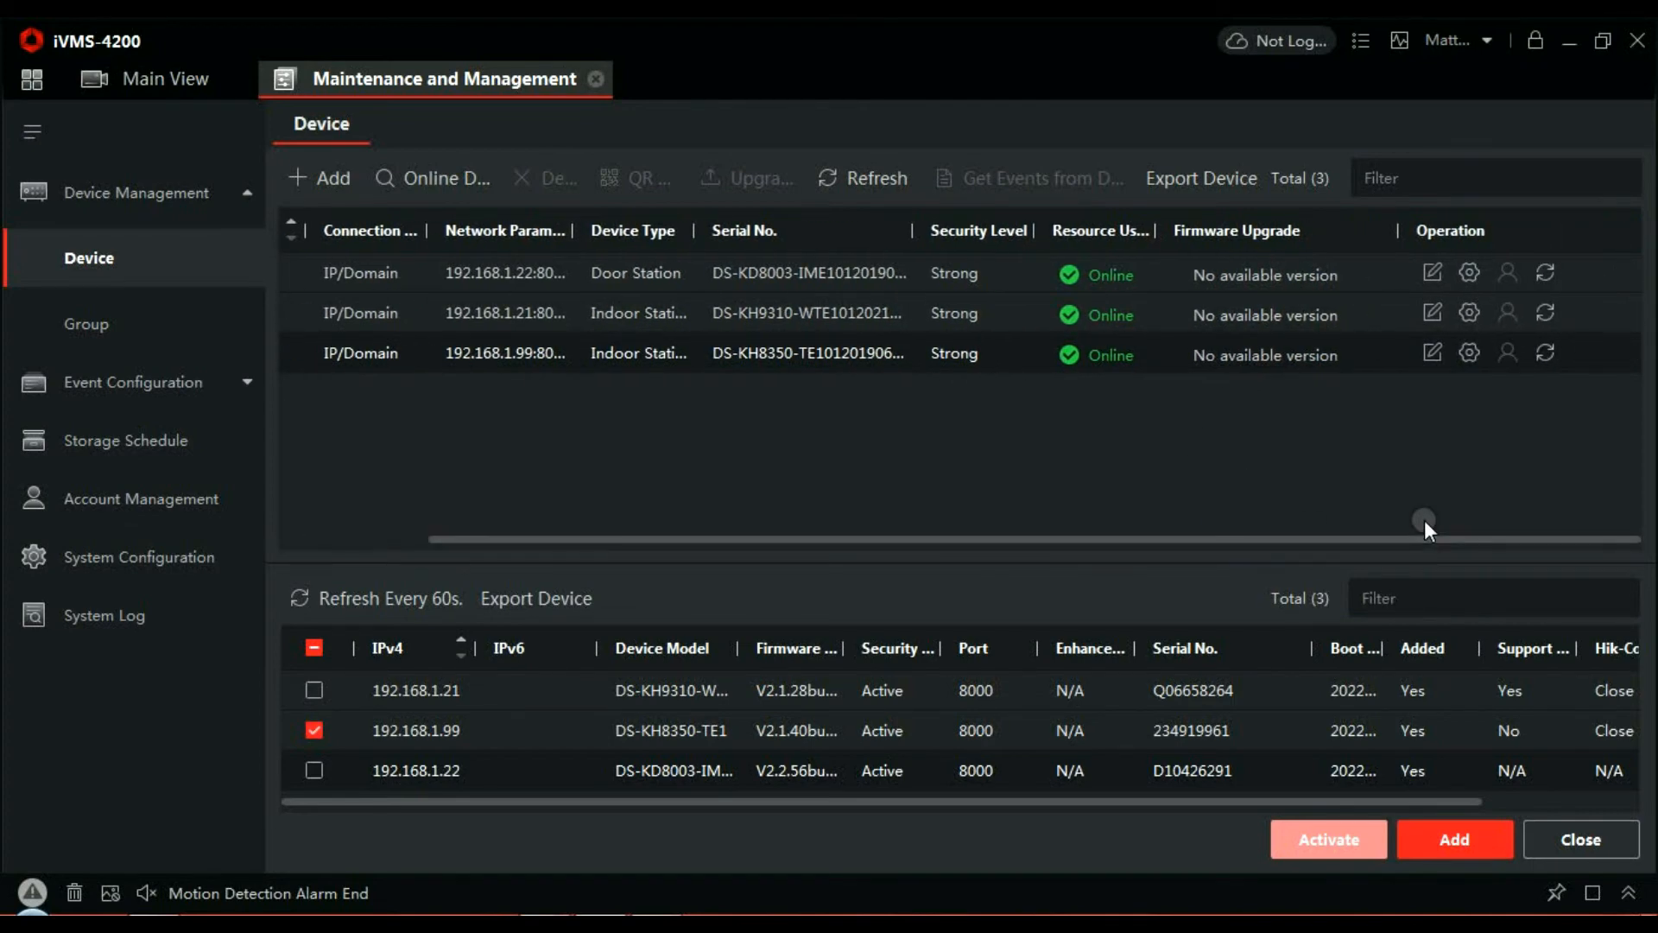
- In the handset's remote configuration, go to the intercom SIP extension list and begin adding an extension
{"action": "left_click", "coordinate": [1468, 313]}
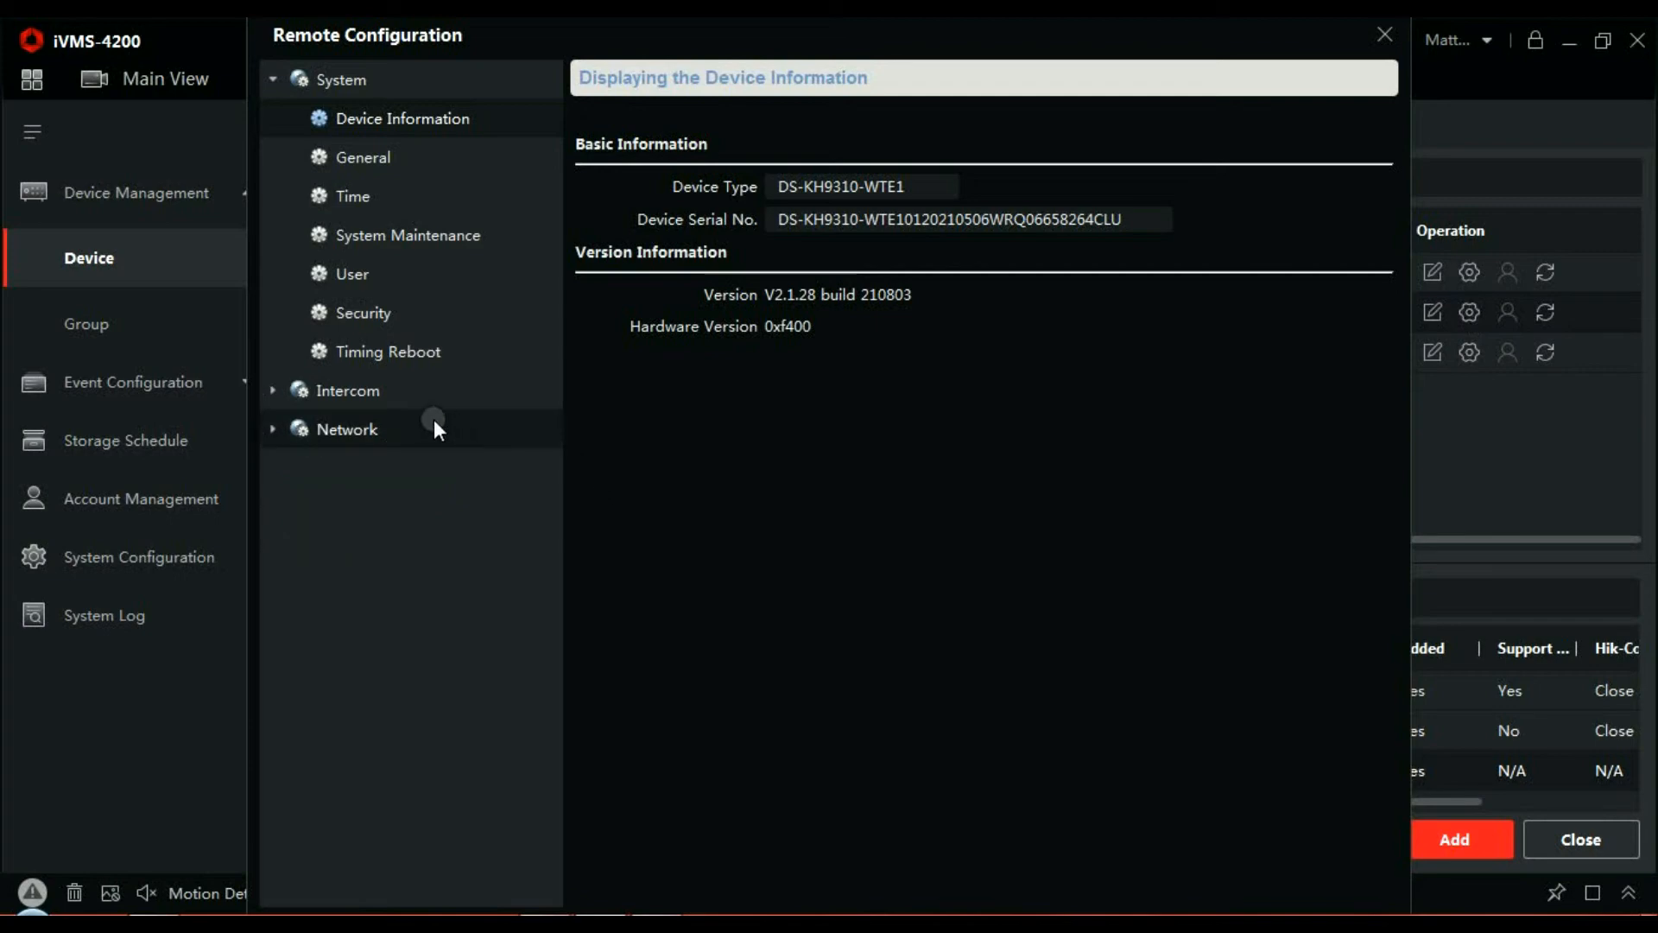
{"action": "left_click", "coordinate": [389, 395]}
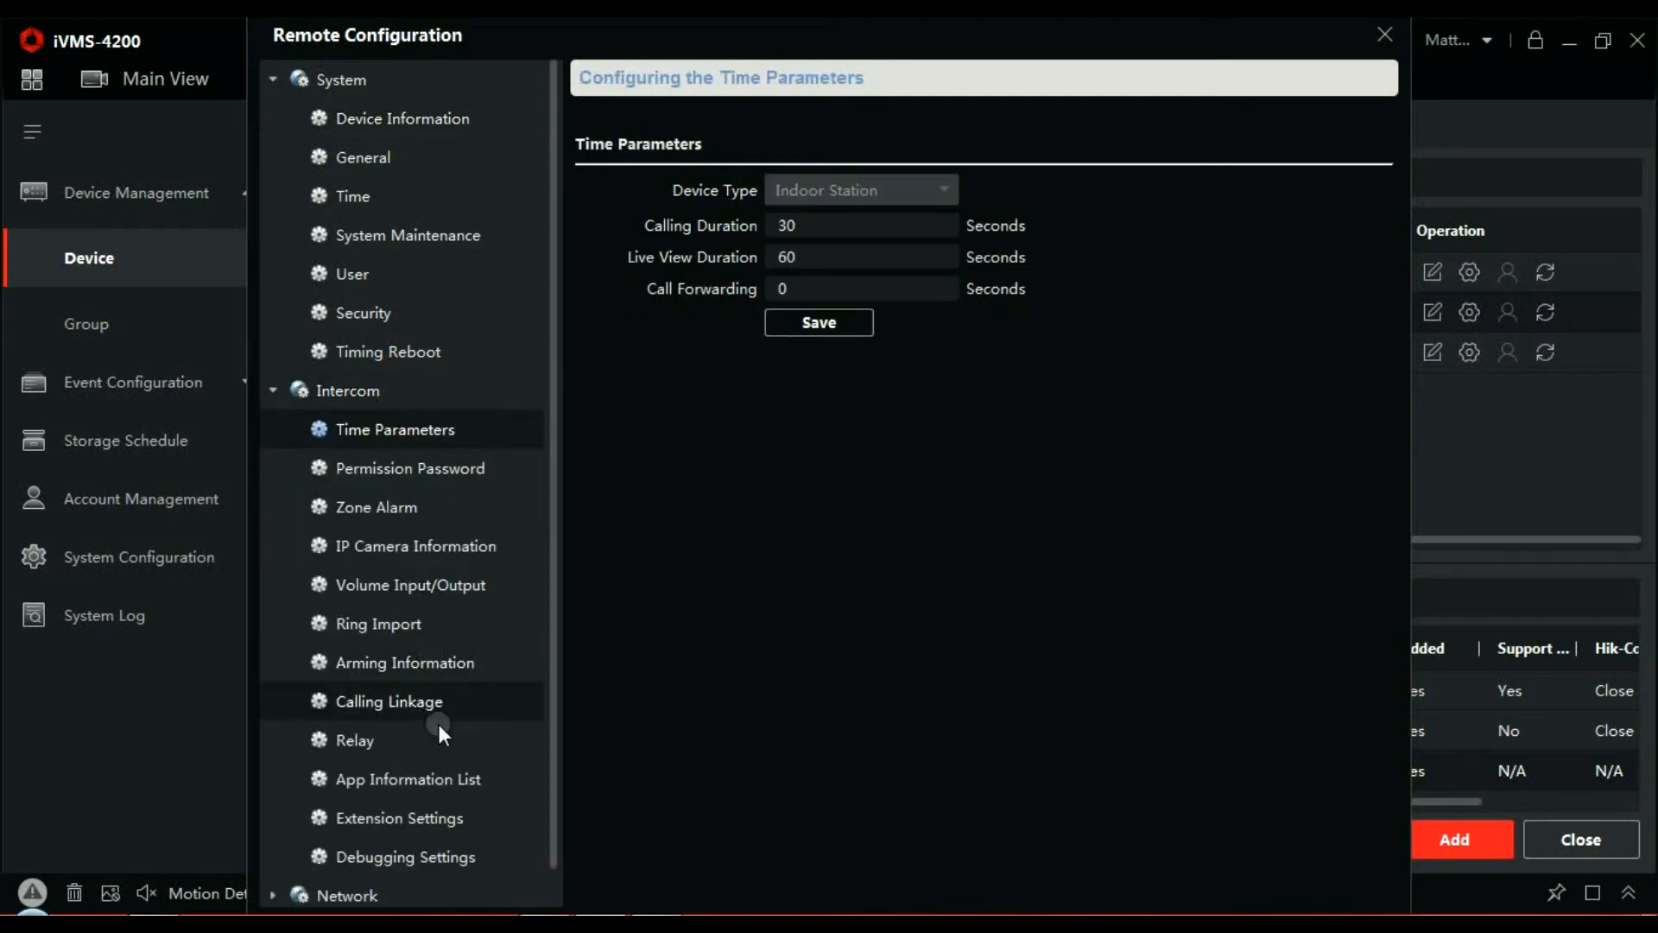
{"action": "left_click", "coordinate": [438, 829]}
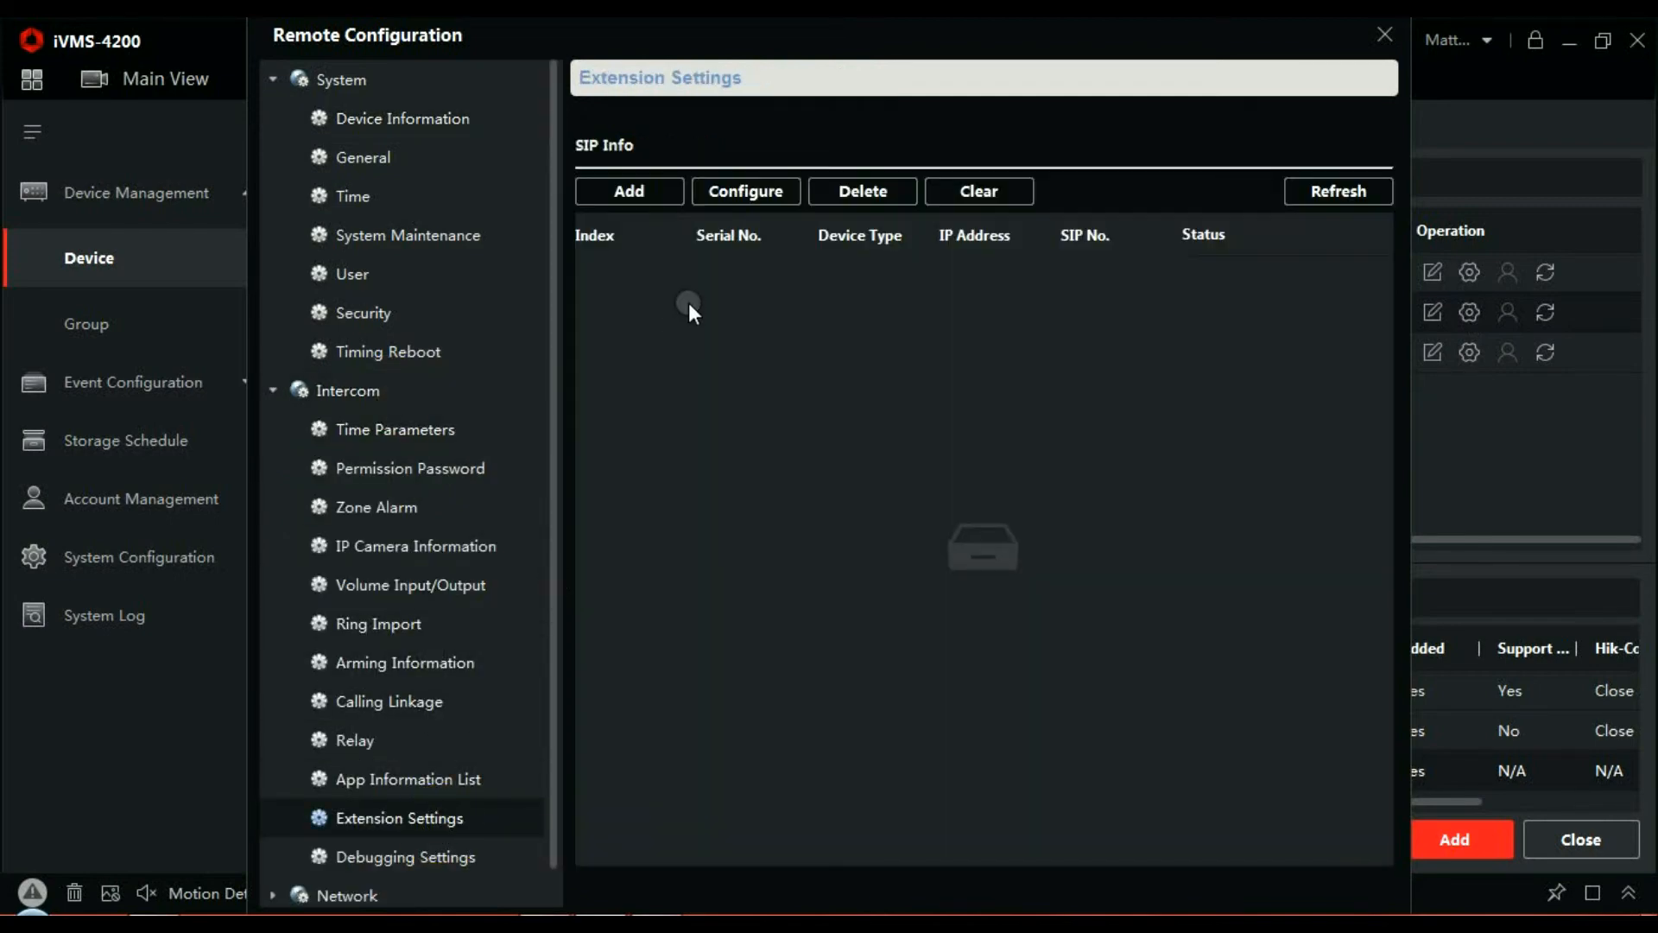
{"action": "left_click", "coordinate": [647, 194]}
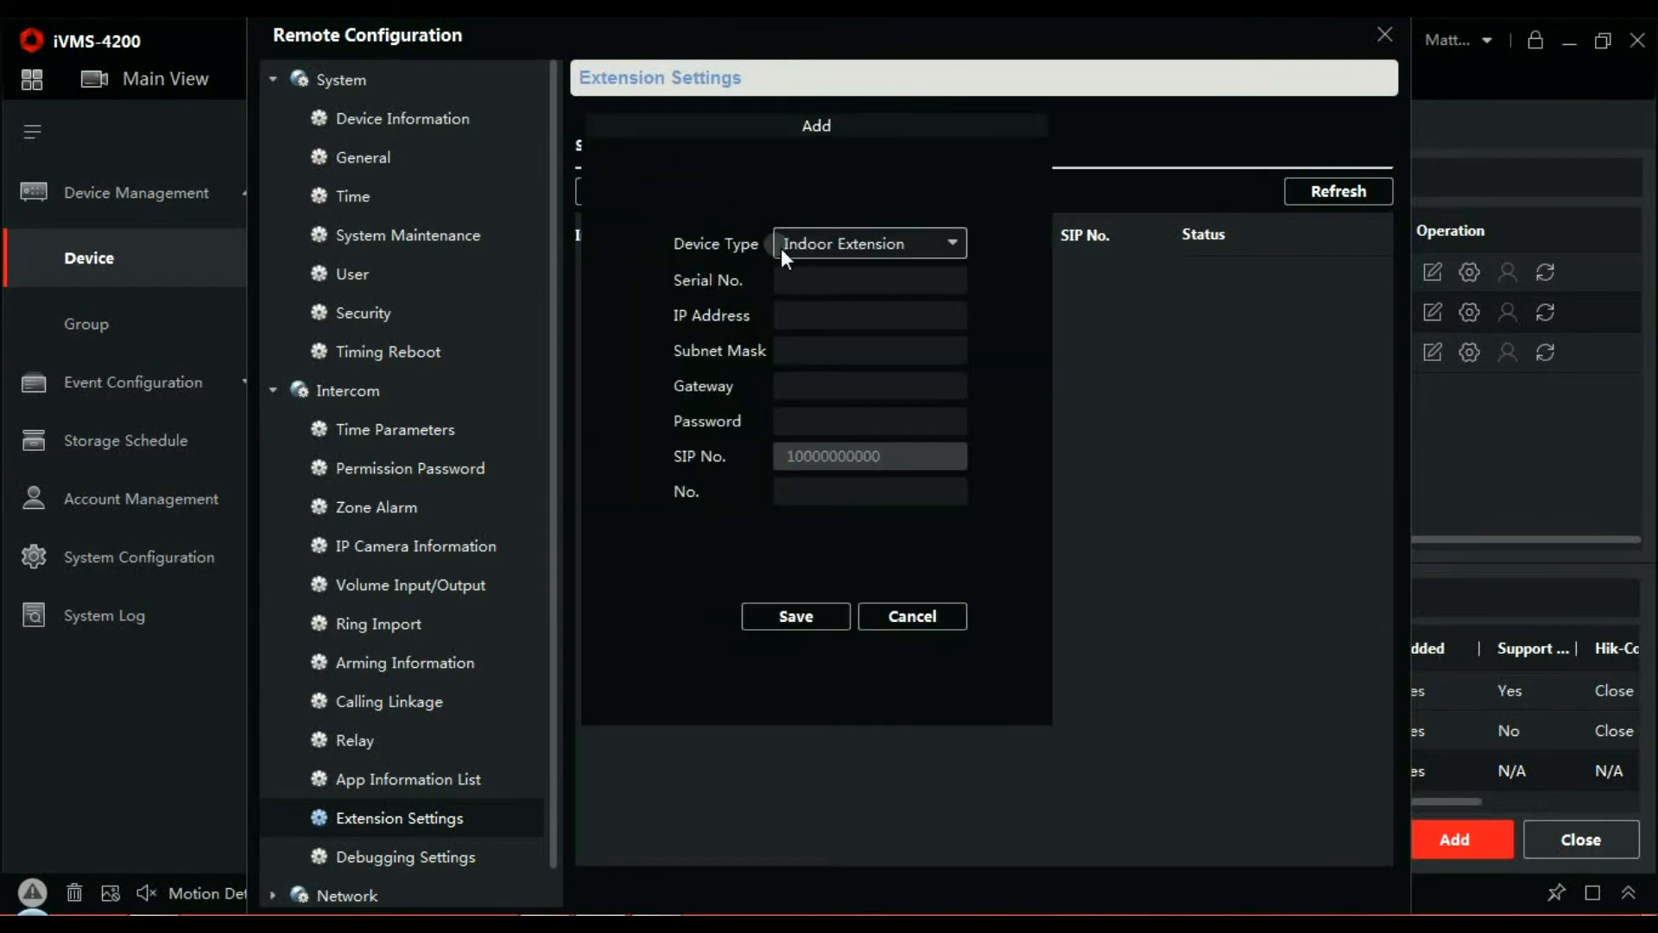
- Enter serial 234919961, IP 192.168.1.99, subnet 255.255.255.0 and gateway 192.168.1.254 for the extension
{"action": "left_click", "coordinate": [810, 283]}
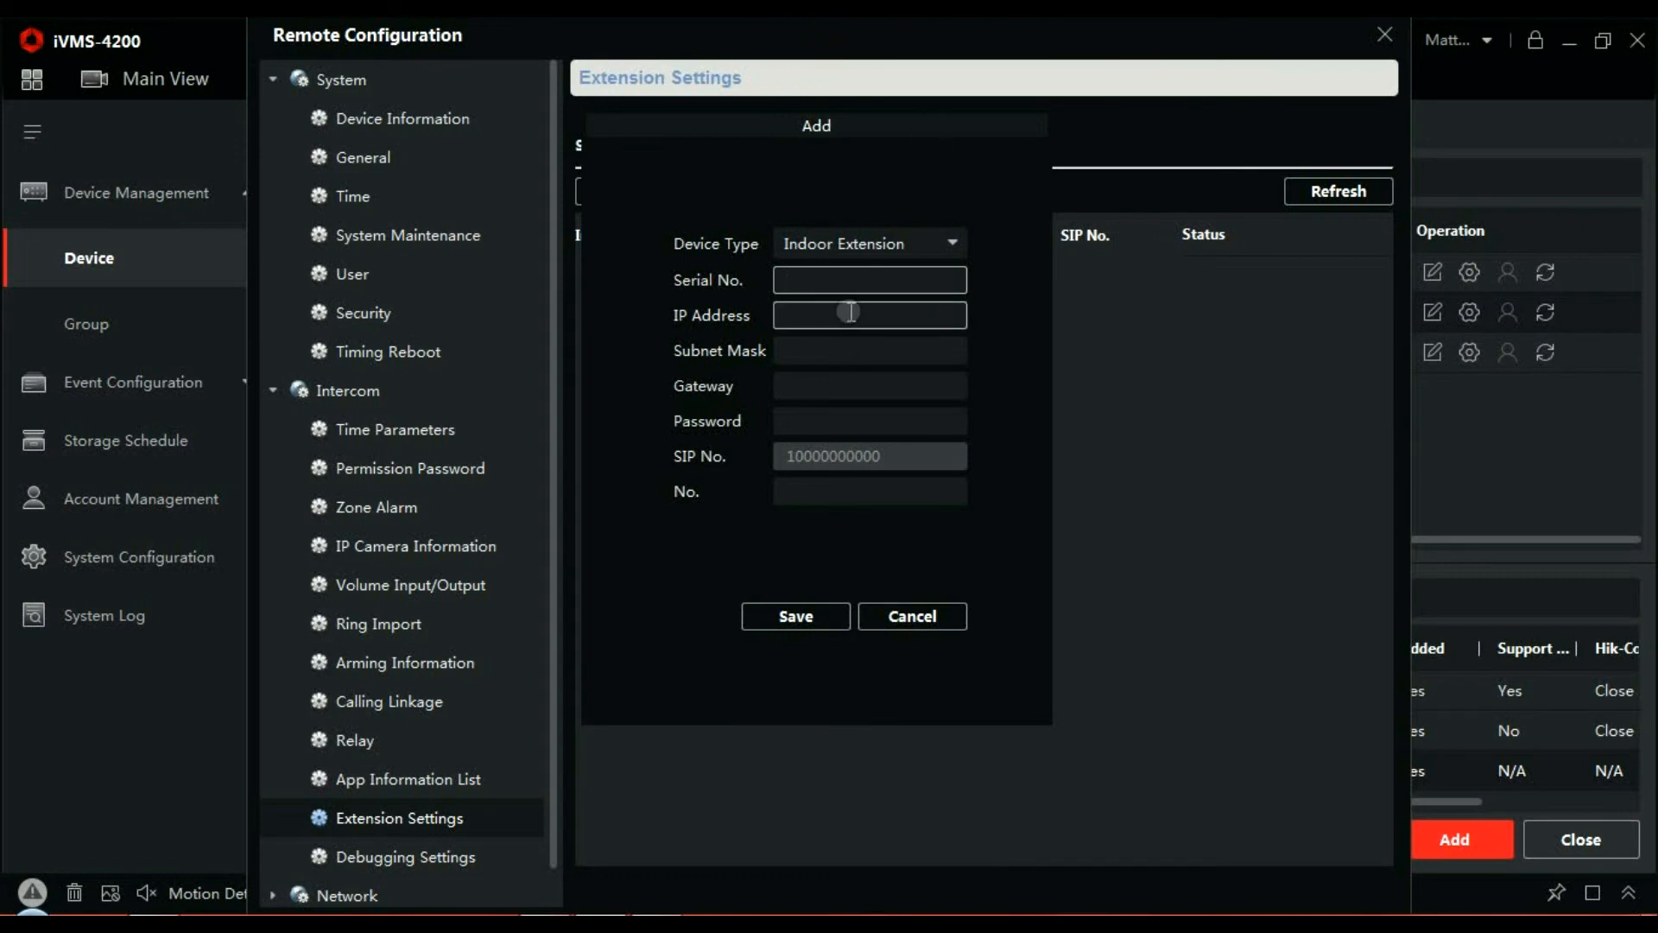
{"action": "type", "text": "234919961"}
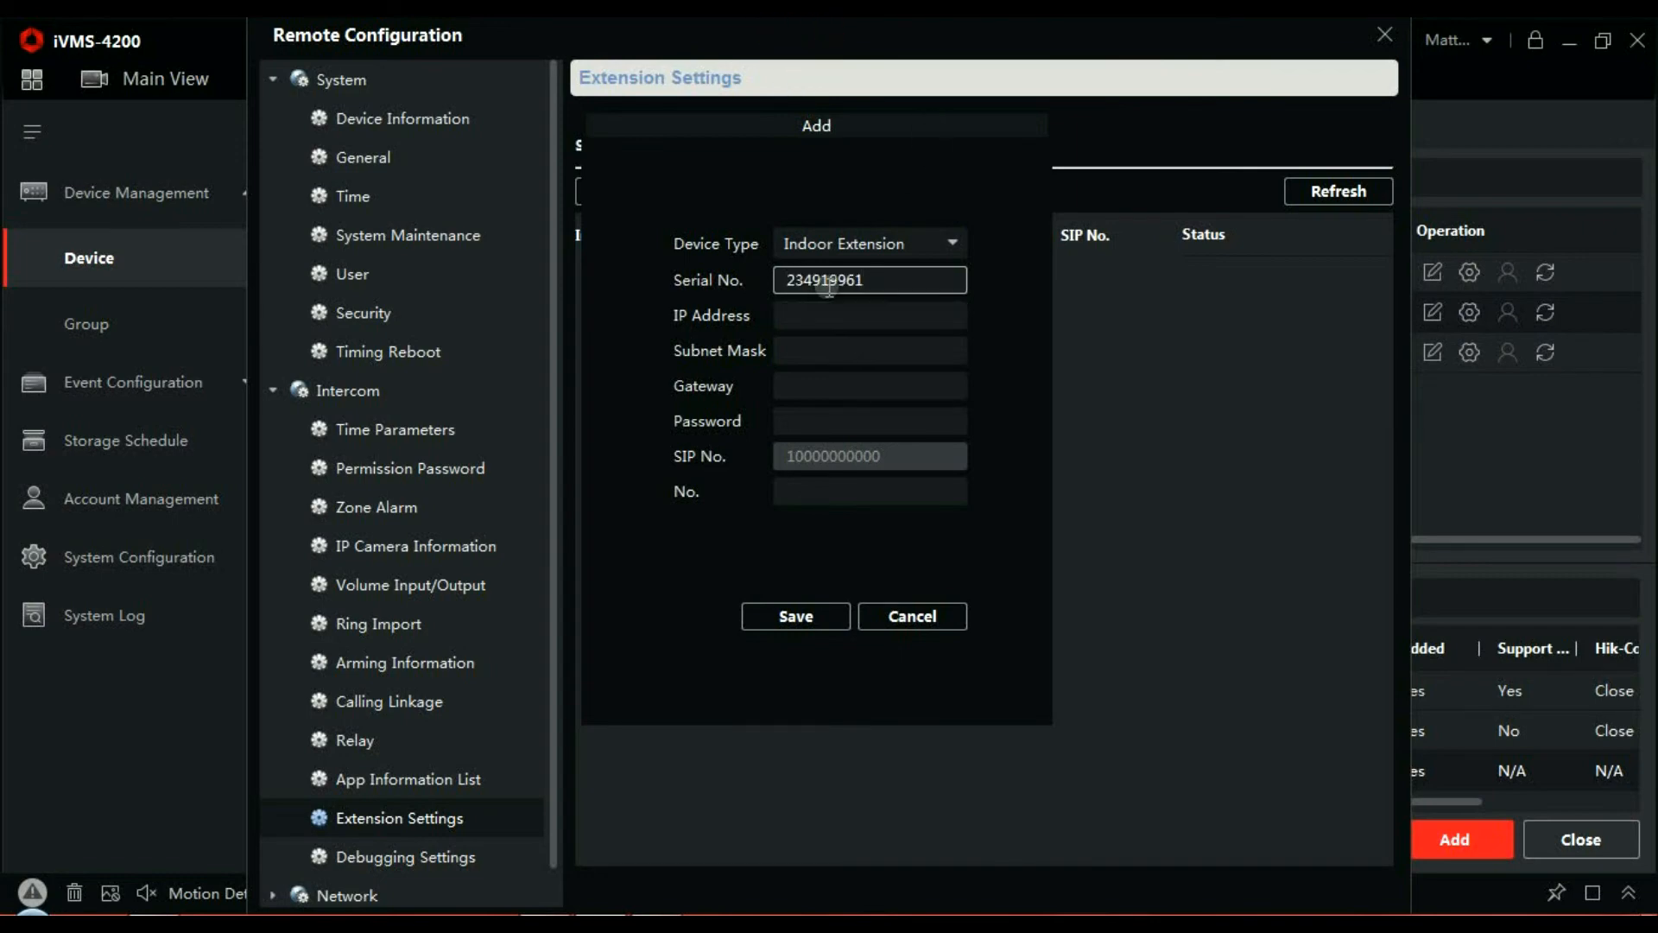
{"action": "left_click", "coordinate": [819, 310]}
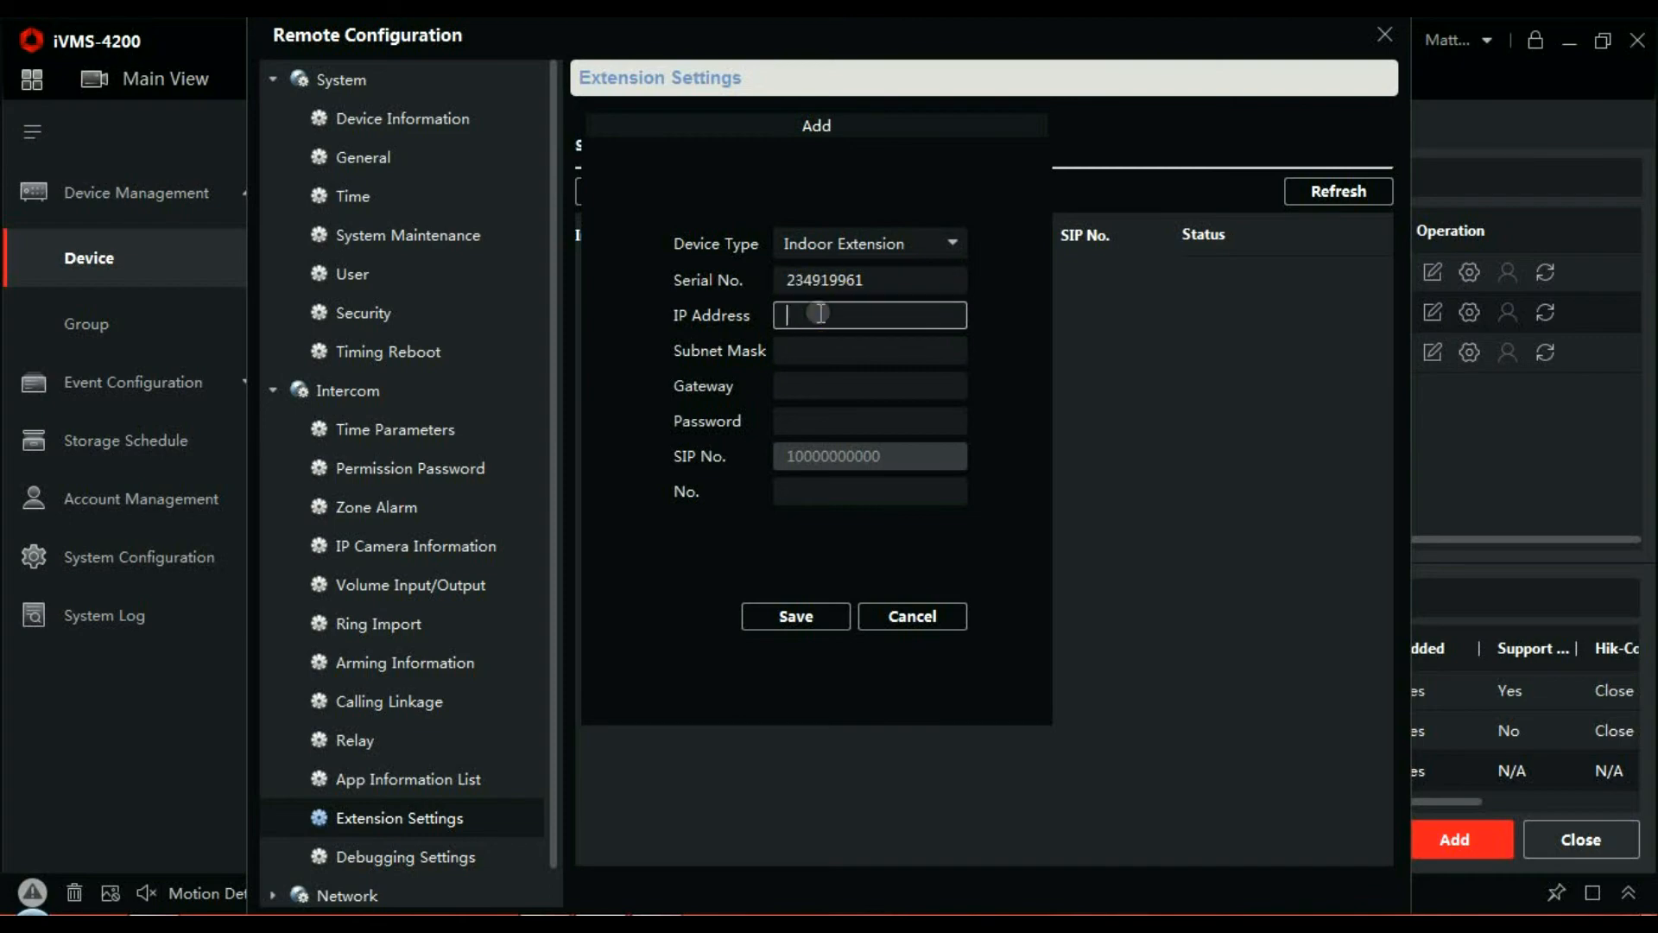
{"action": "type", "text": "192.168.1.99"}
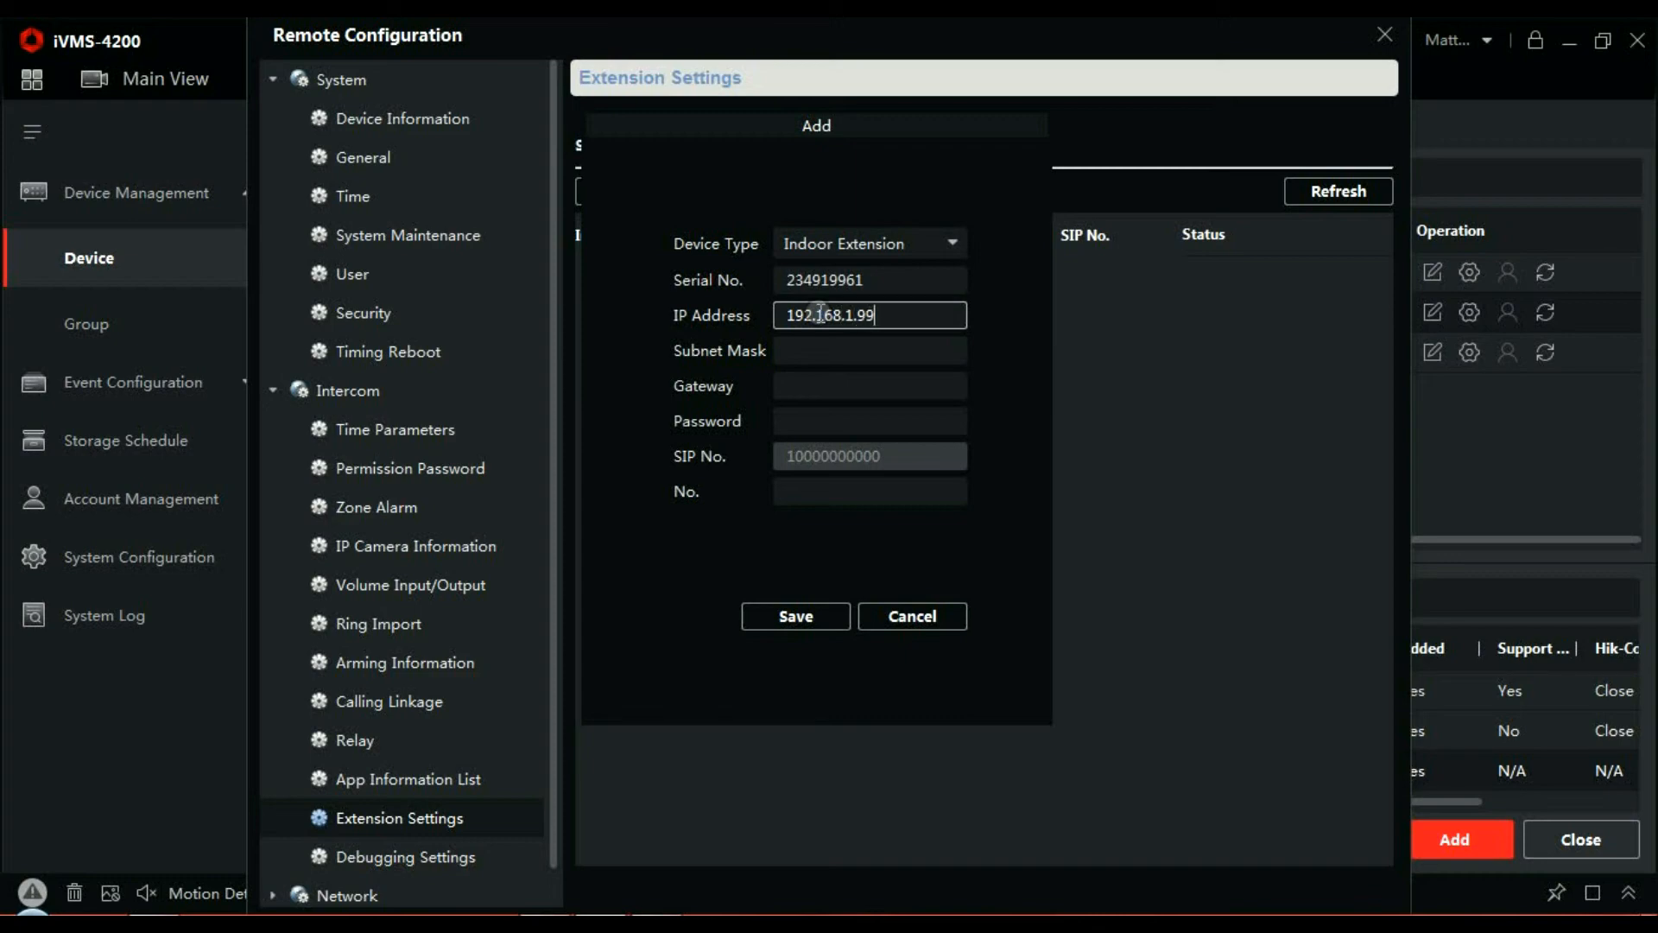
{"action": "left_click", "coordinate": [831, 341]}
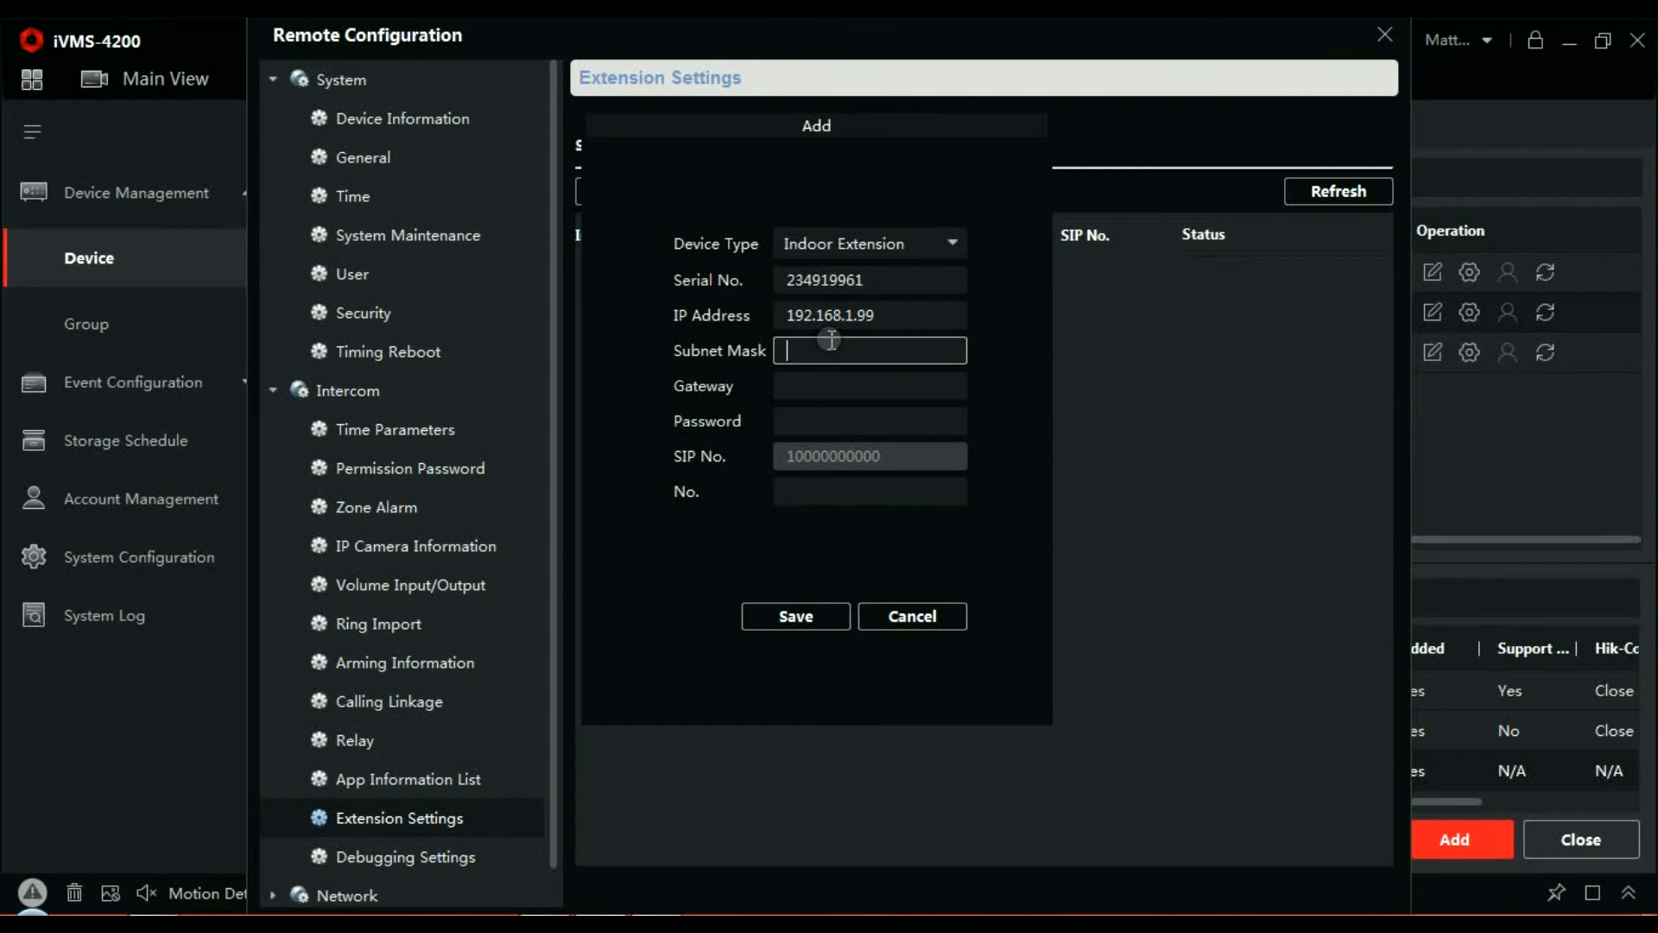
{"action": "type", "text": "255.255.255.0"}
{"action": "left_click", "coordinate": [827, 382]}
{"action": "type", "text": "199"}
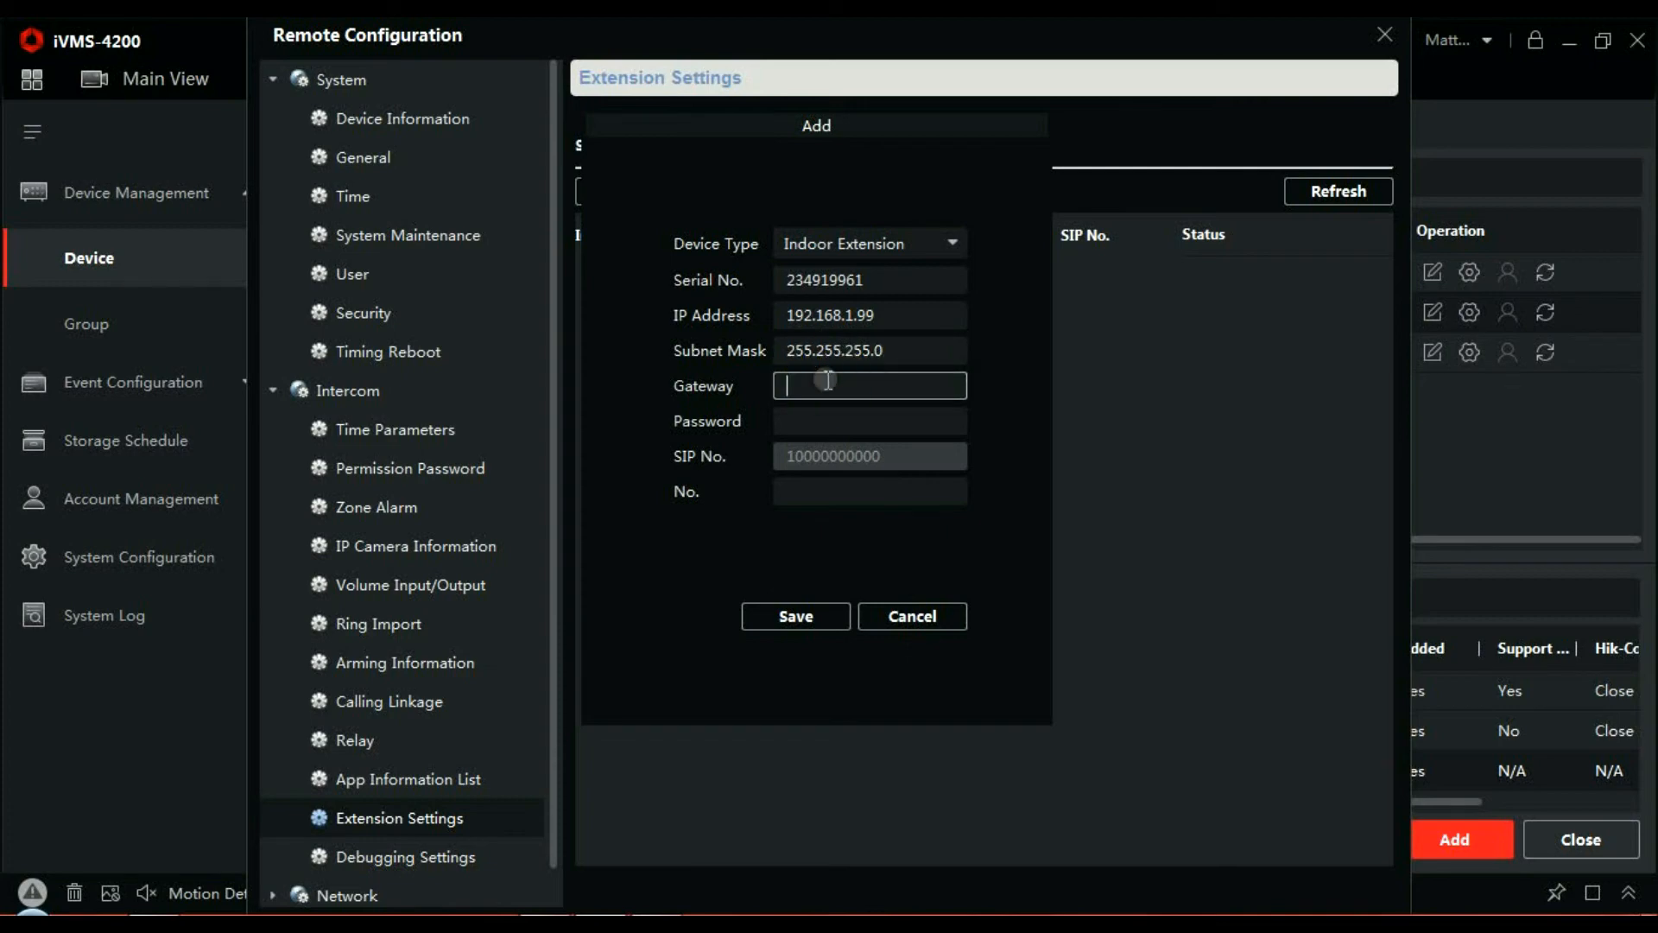
{"action": "key", "text": "BackSpace"}
{"action": "type", "text": "2.168.1.254"}
- Add the extension password and number 1, save the wall station extension, and close Remote Configuration
{"action": "left_click", "coordinate": [819, 425]}
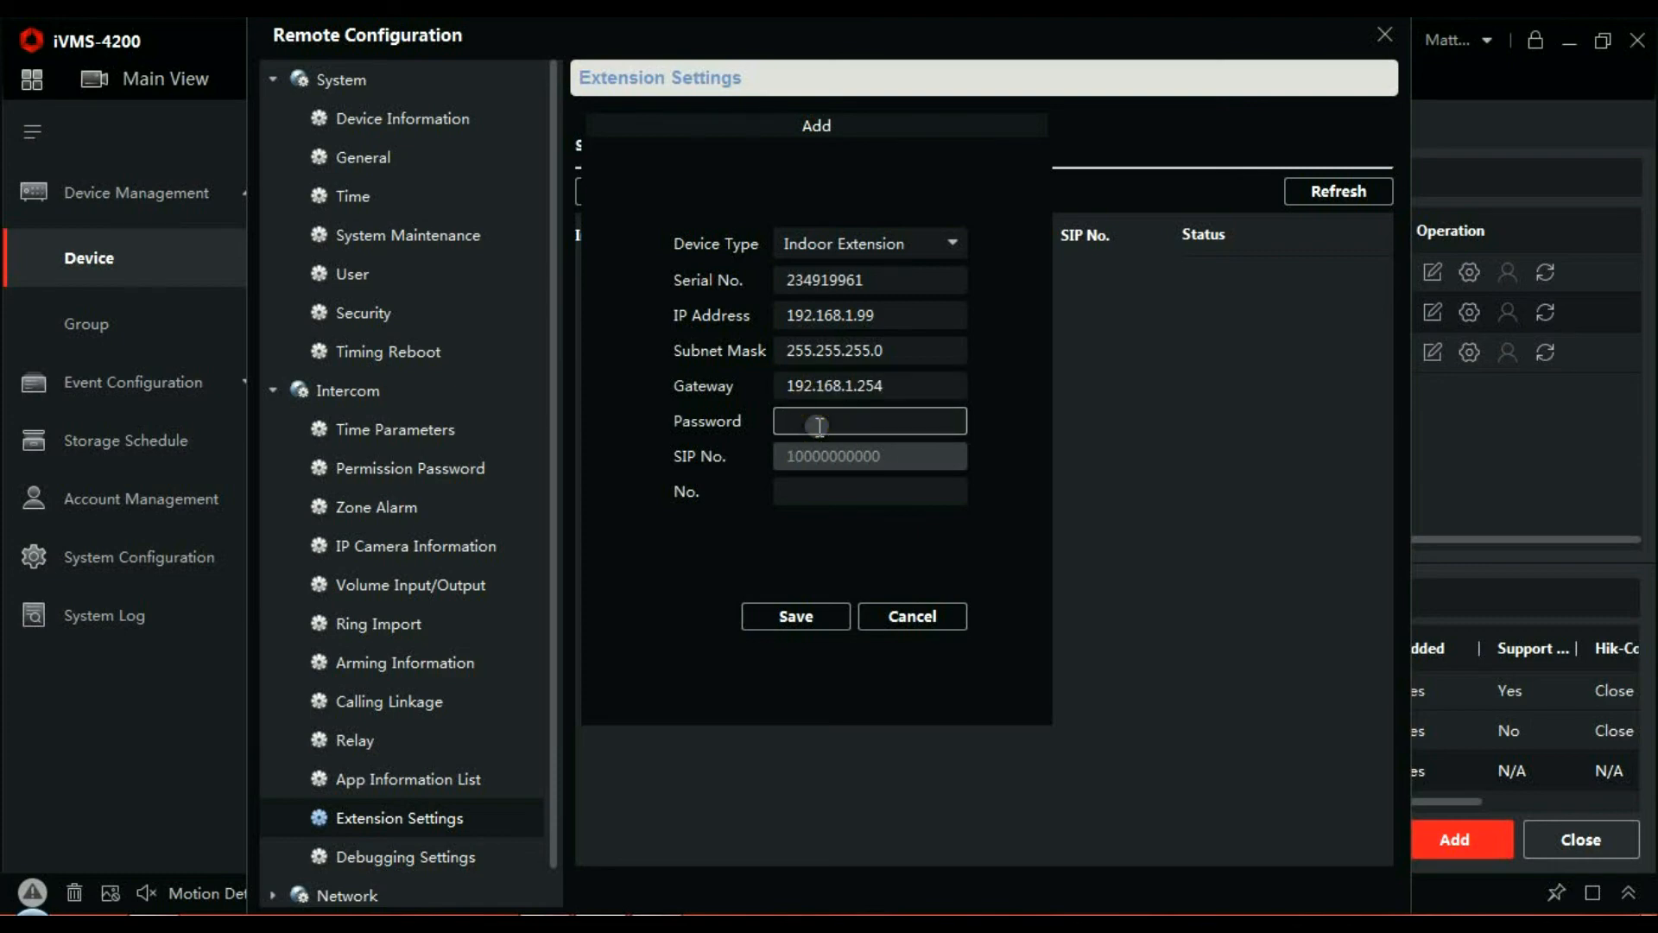
{"action": "type", "text": "12345678"}
{"action": "left_click", "coordinate": [812, 492]}
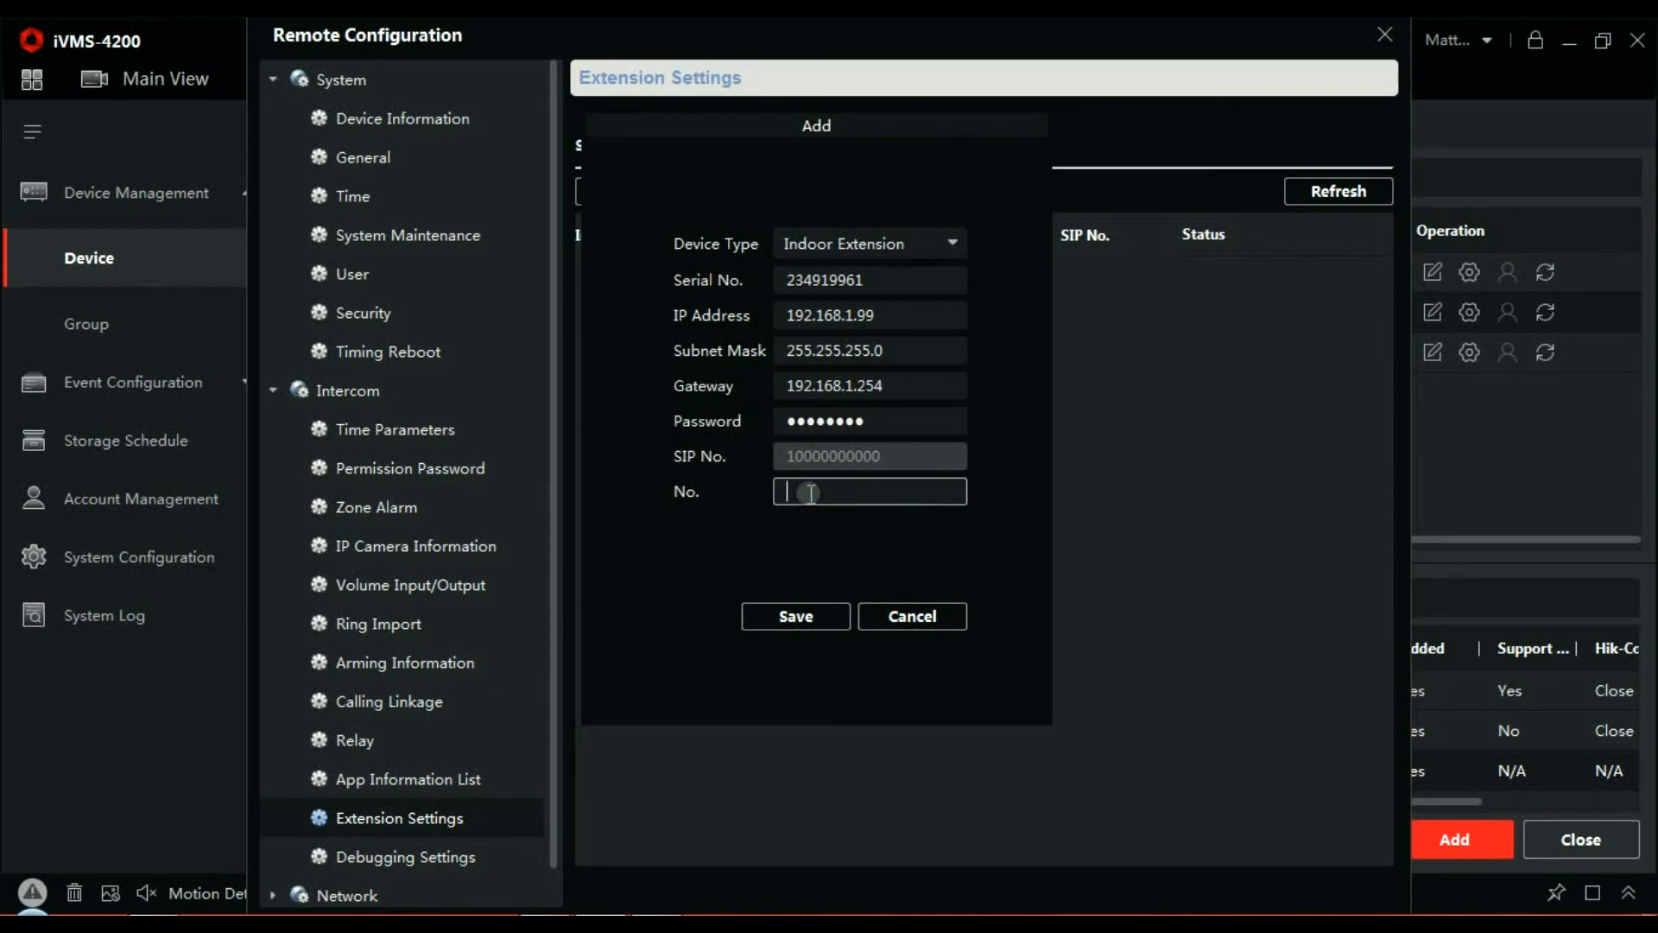
{"action": "type", "text": "1"}
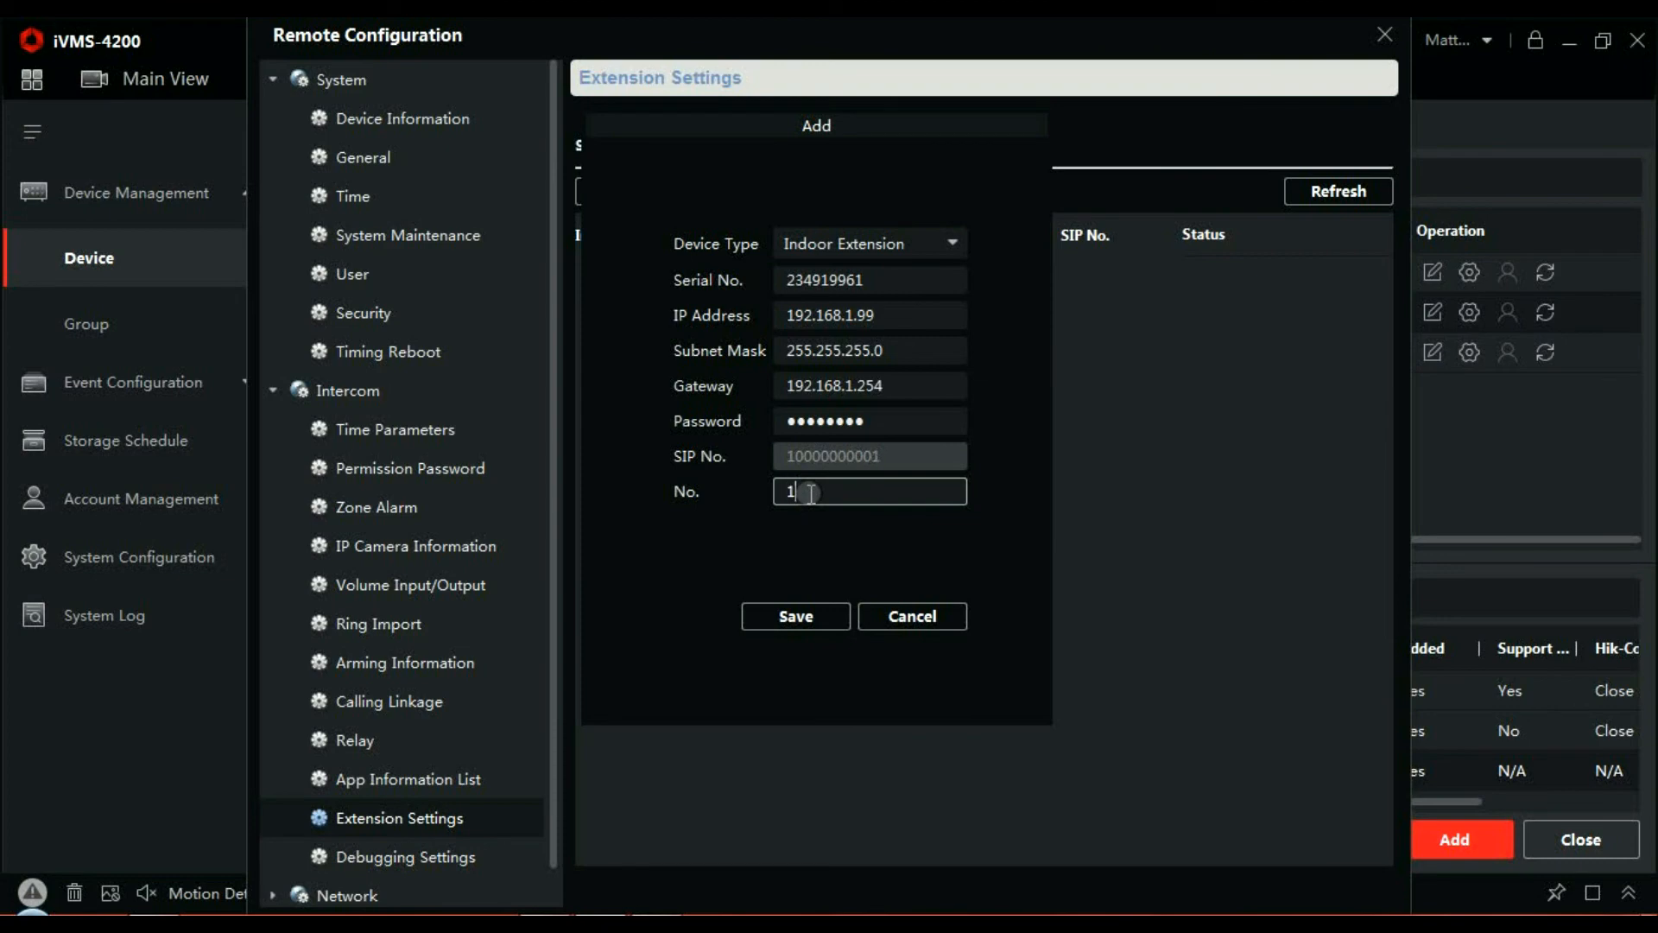
{"action": "left_click", "coordinate": [797, 609]}
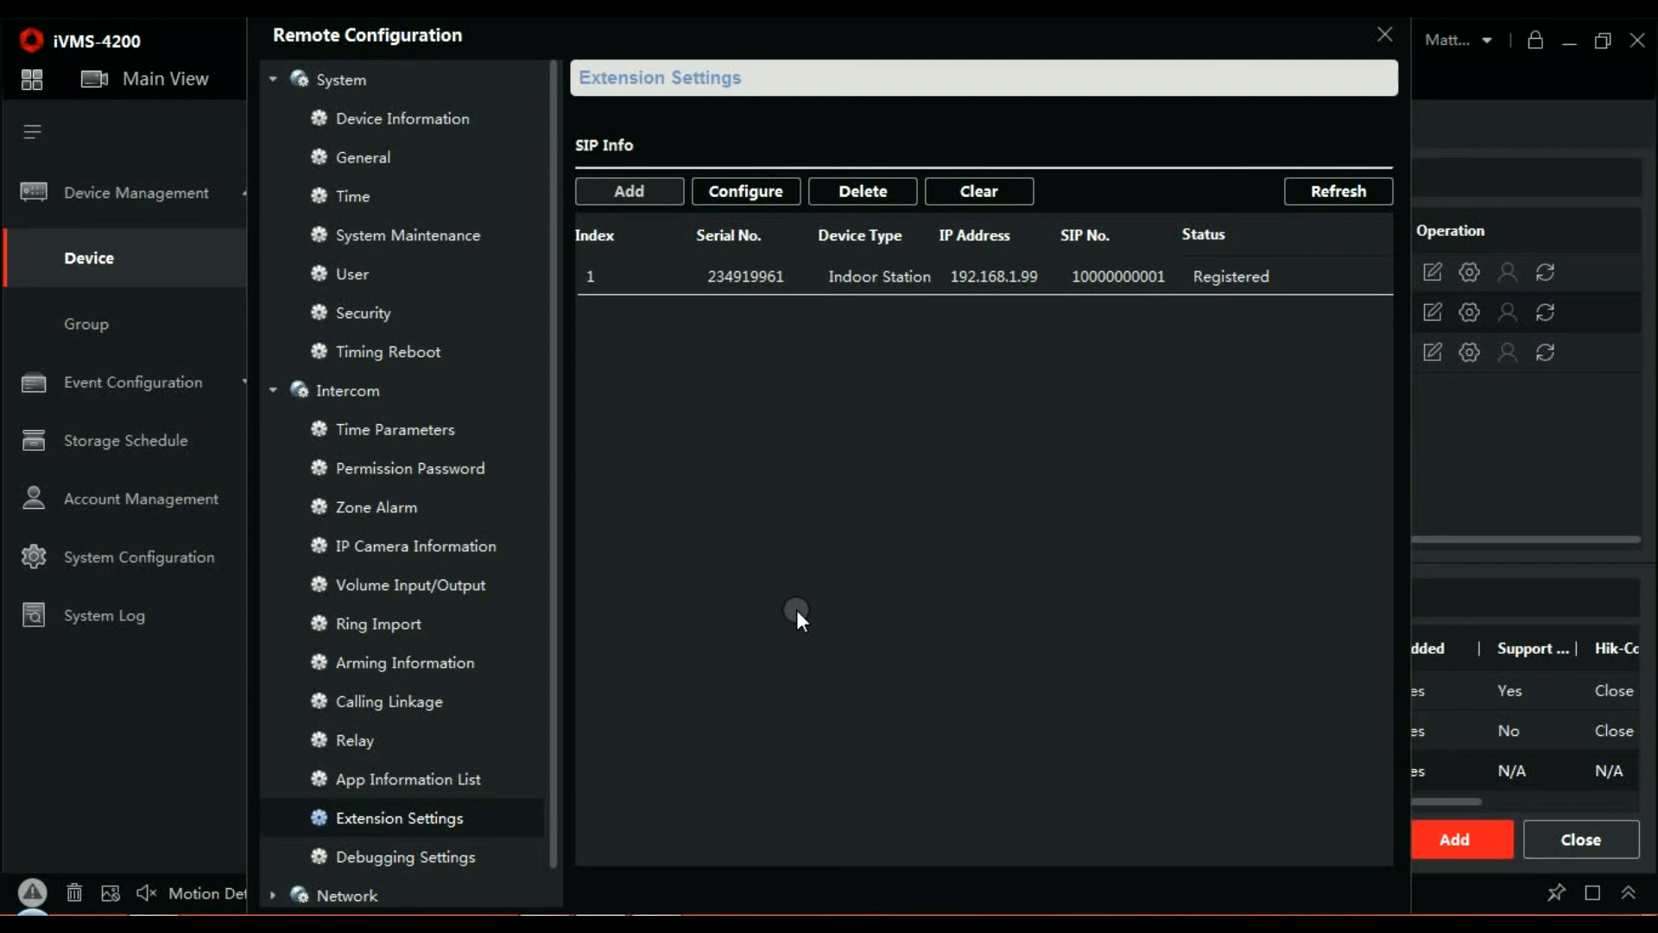
{"action": "left_click", "coordinate": [1386, 34]}
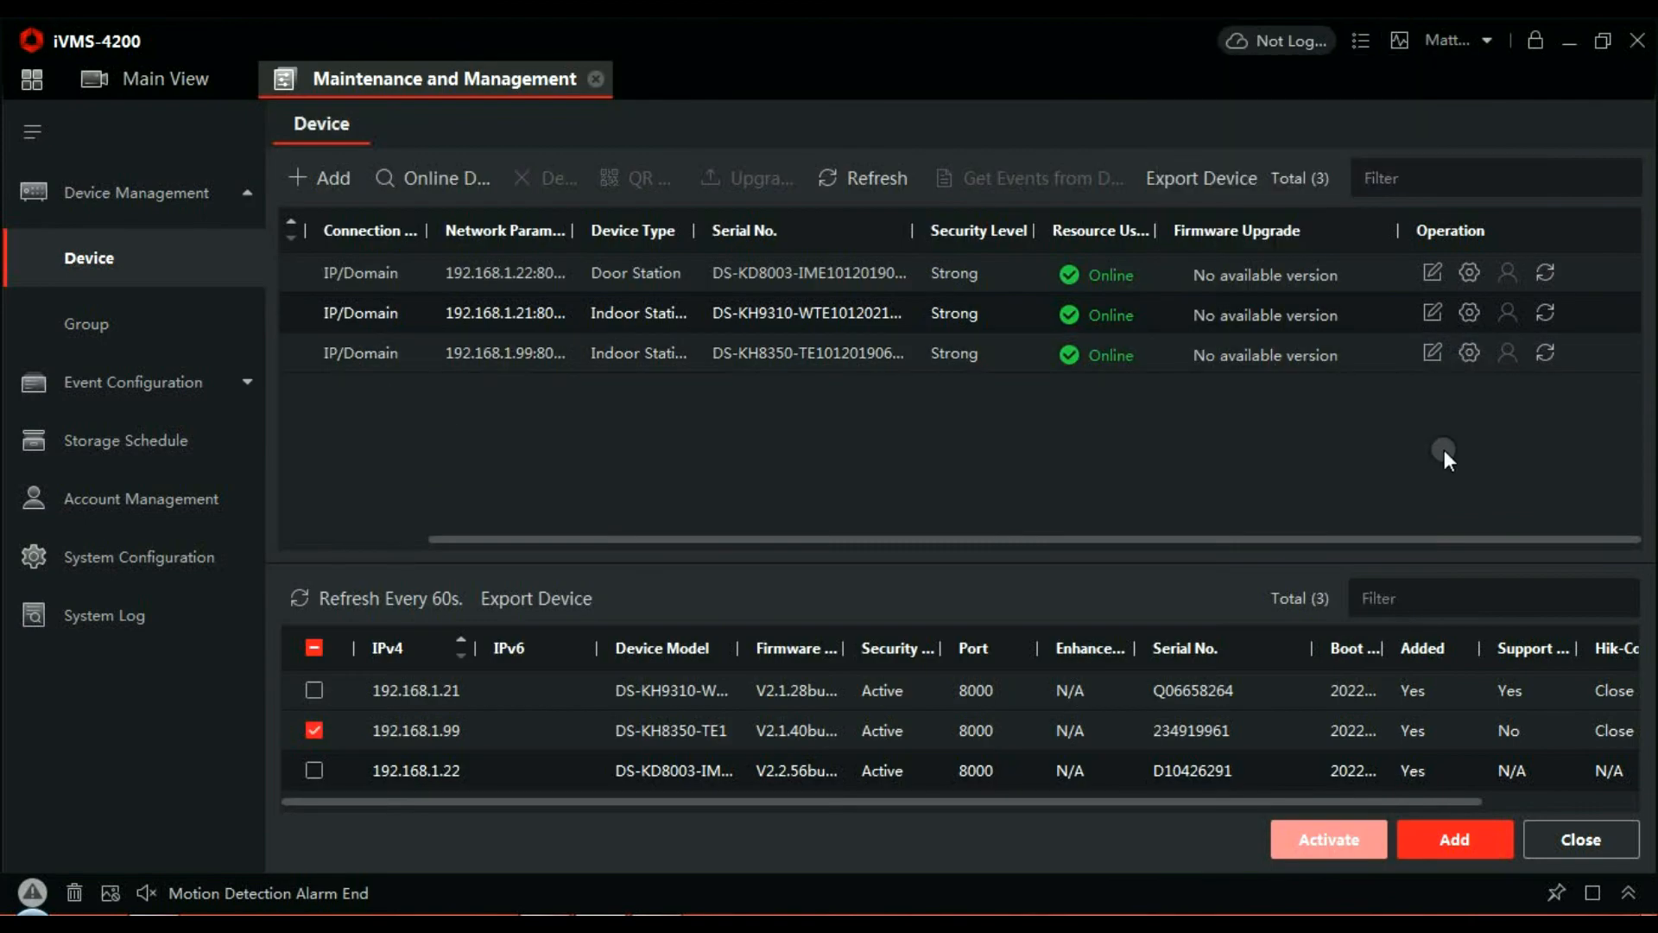
- Enter the registration password in DS-KH8350-TE1's Group Network Settings, save, and close its configuration
{"action": "left_click", "coordinate": [1469, 352]}
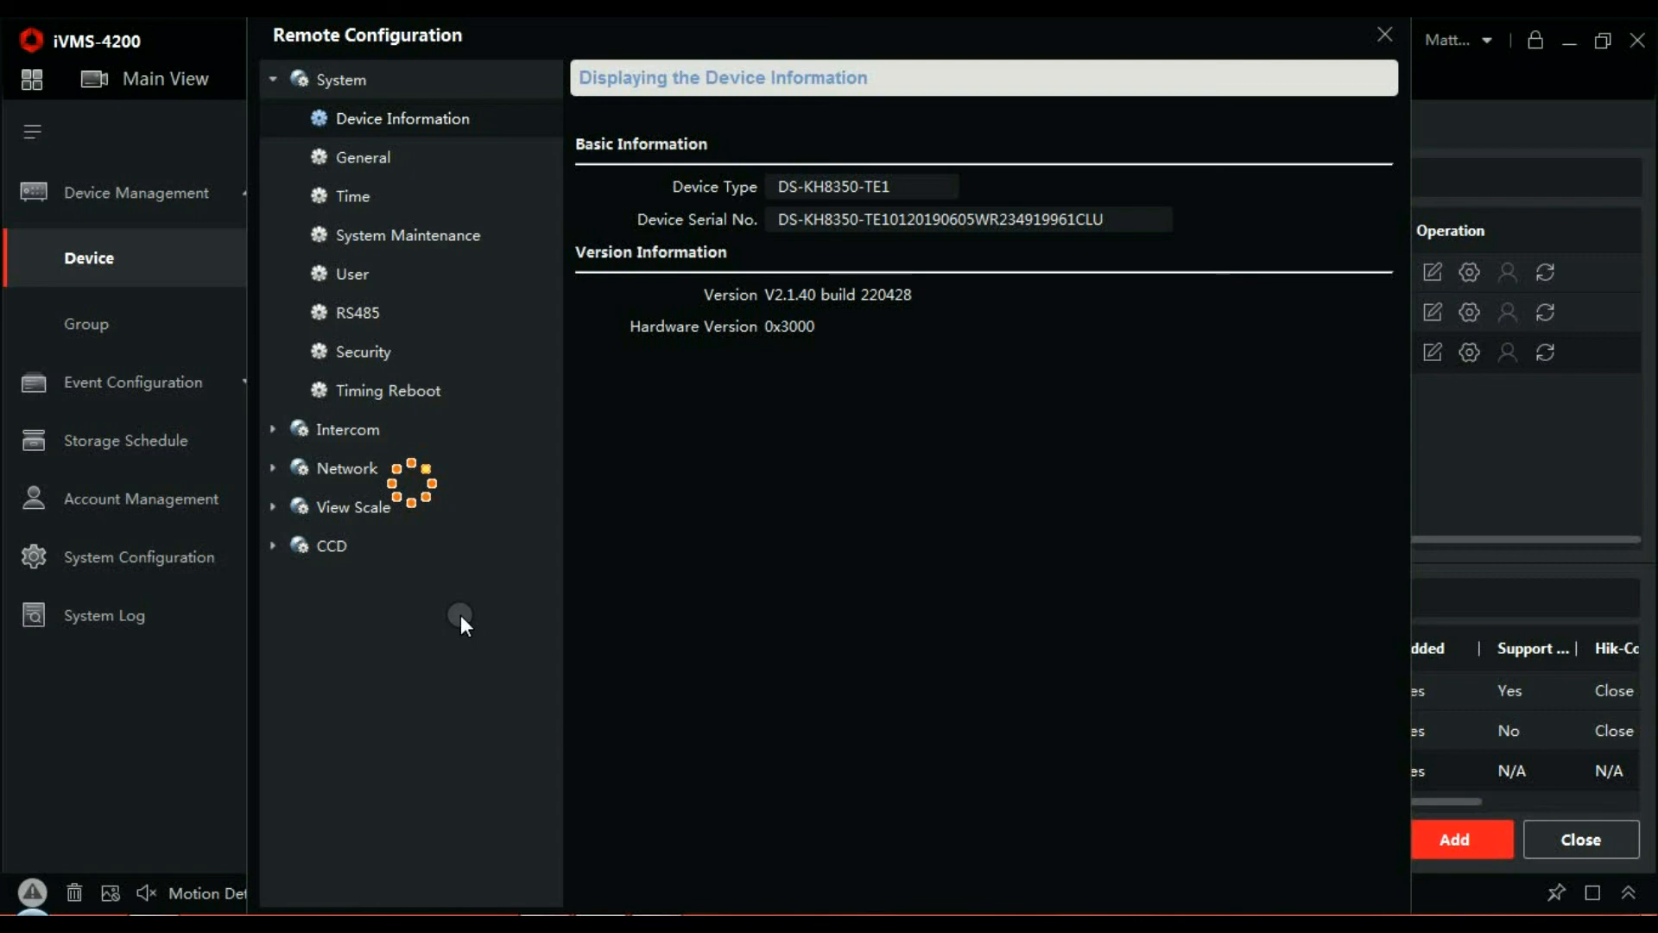
{"action": "left_click", "coordinate": [354, 430]}
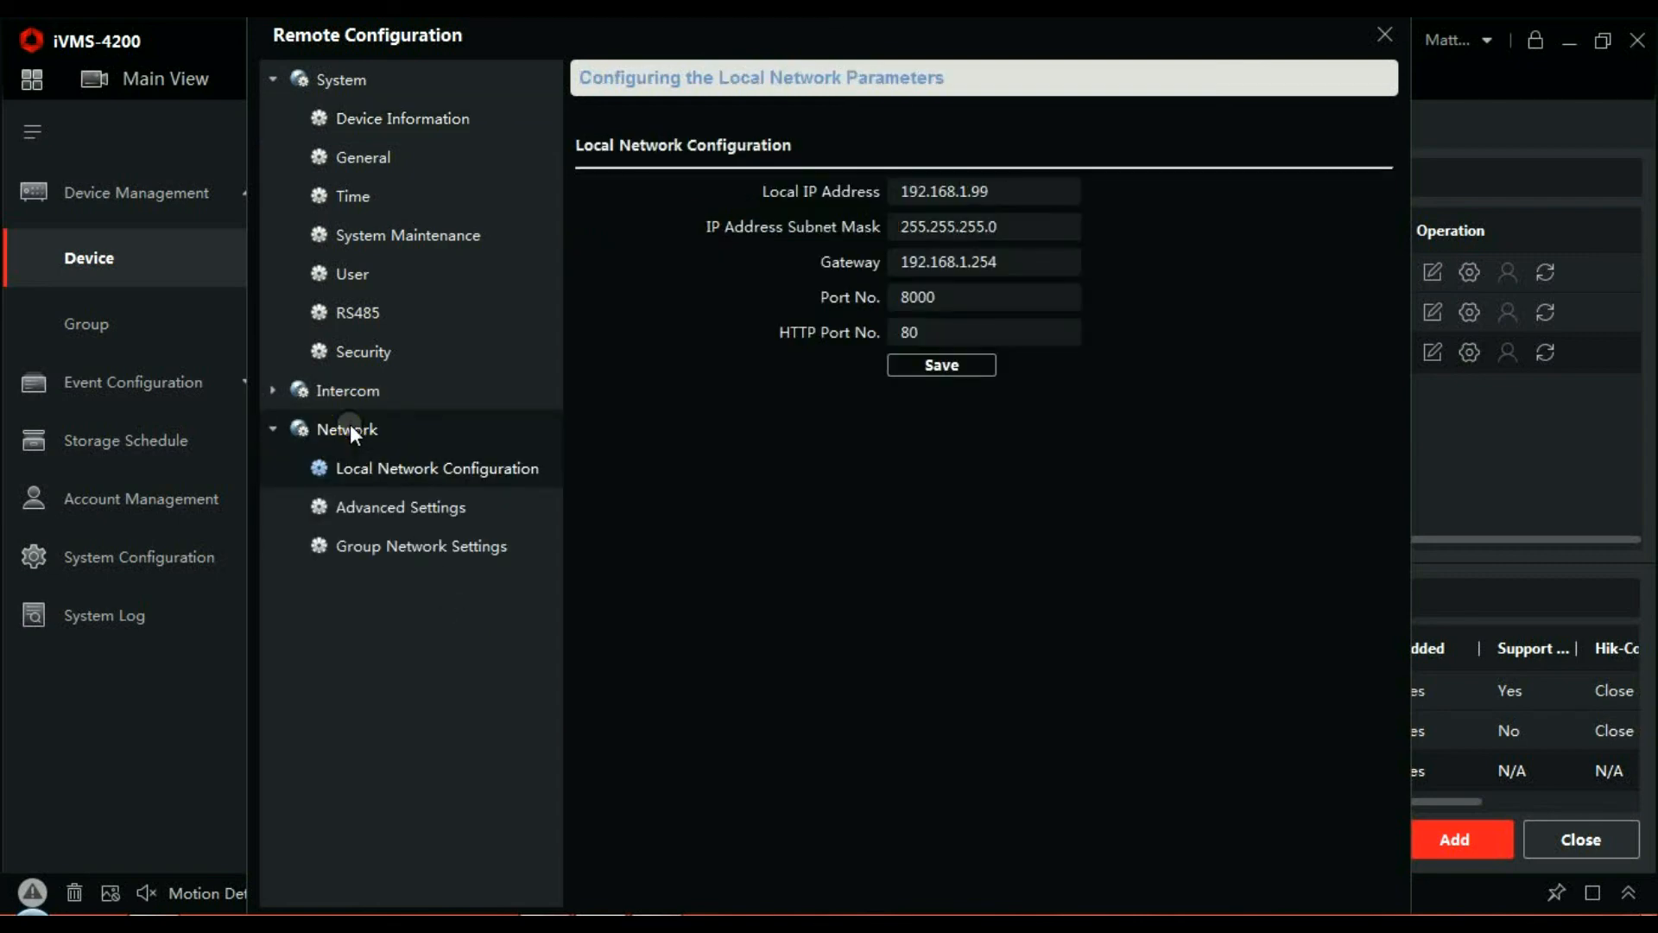
{"action": "left_click", "coordinate": [369, 546]}
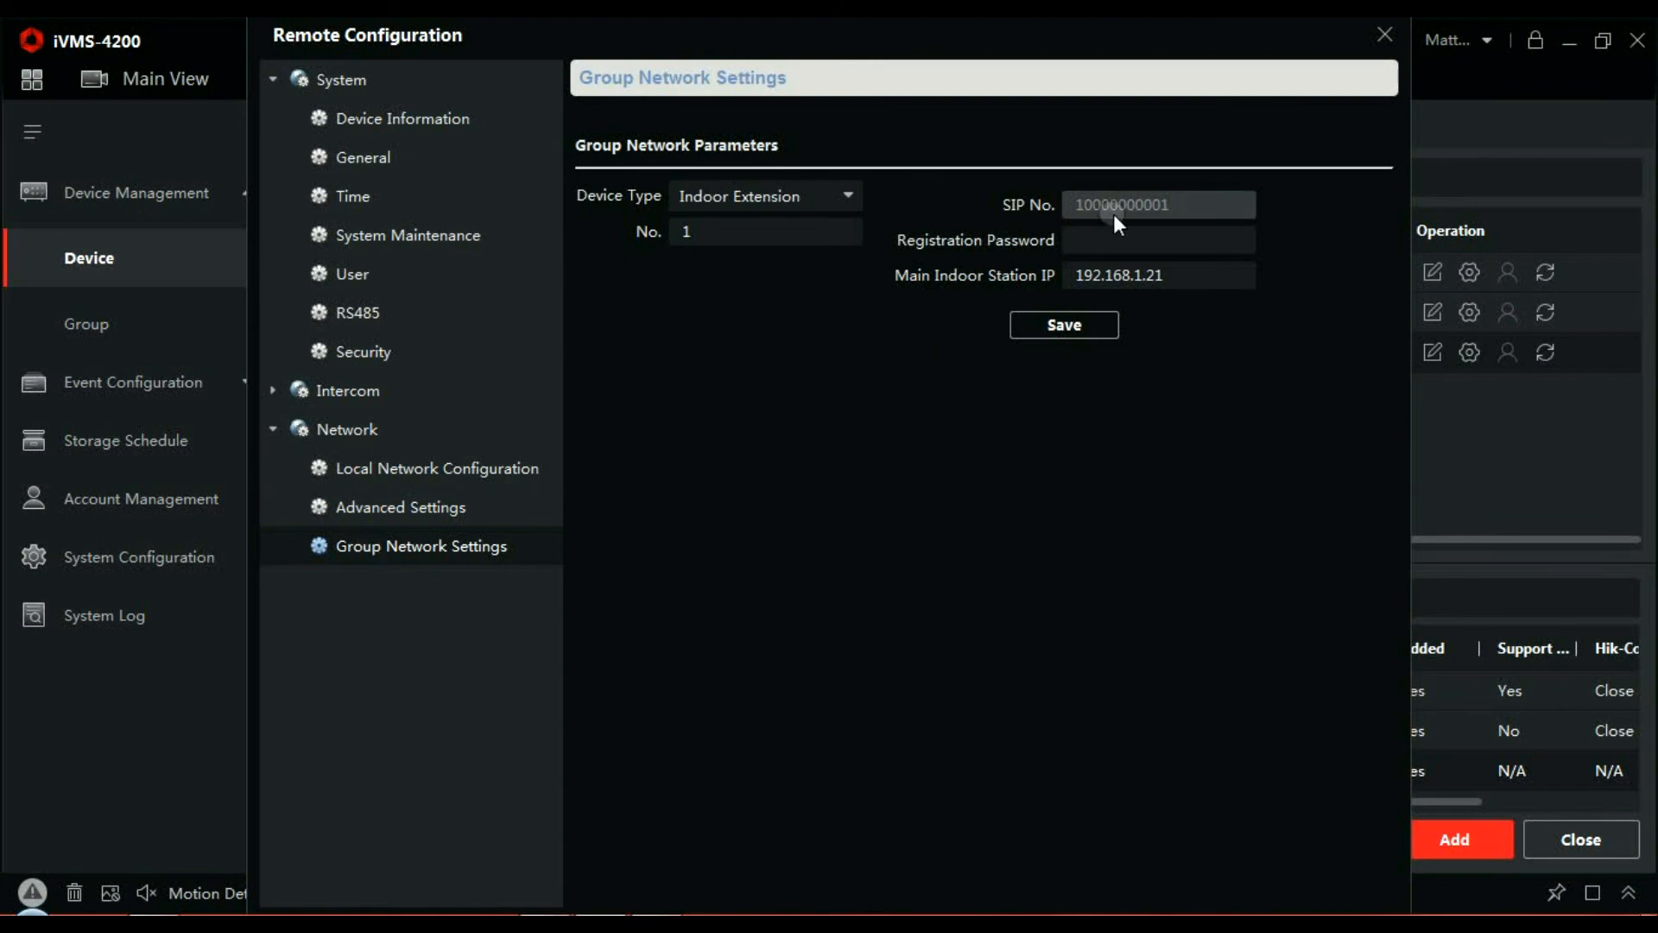
{"action": "left_click", "coordinate": [1118, 236]}
{"action": "type", "text": "12345678"}
{"action": "left_click", "coordinate": [1081, 323]}
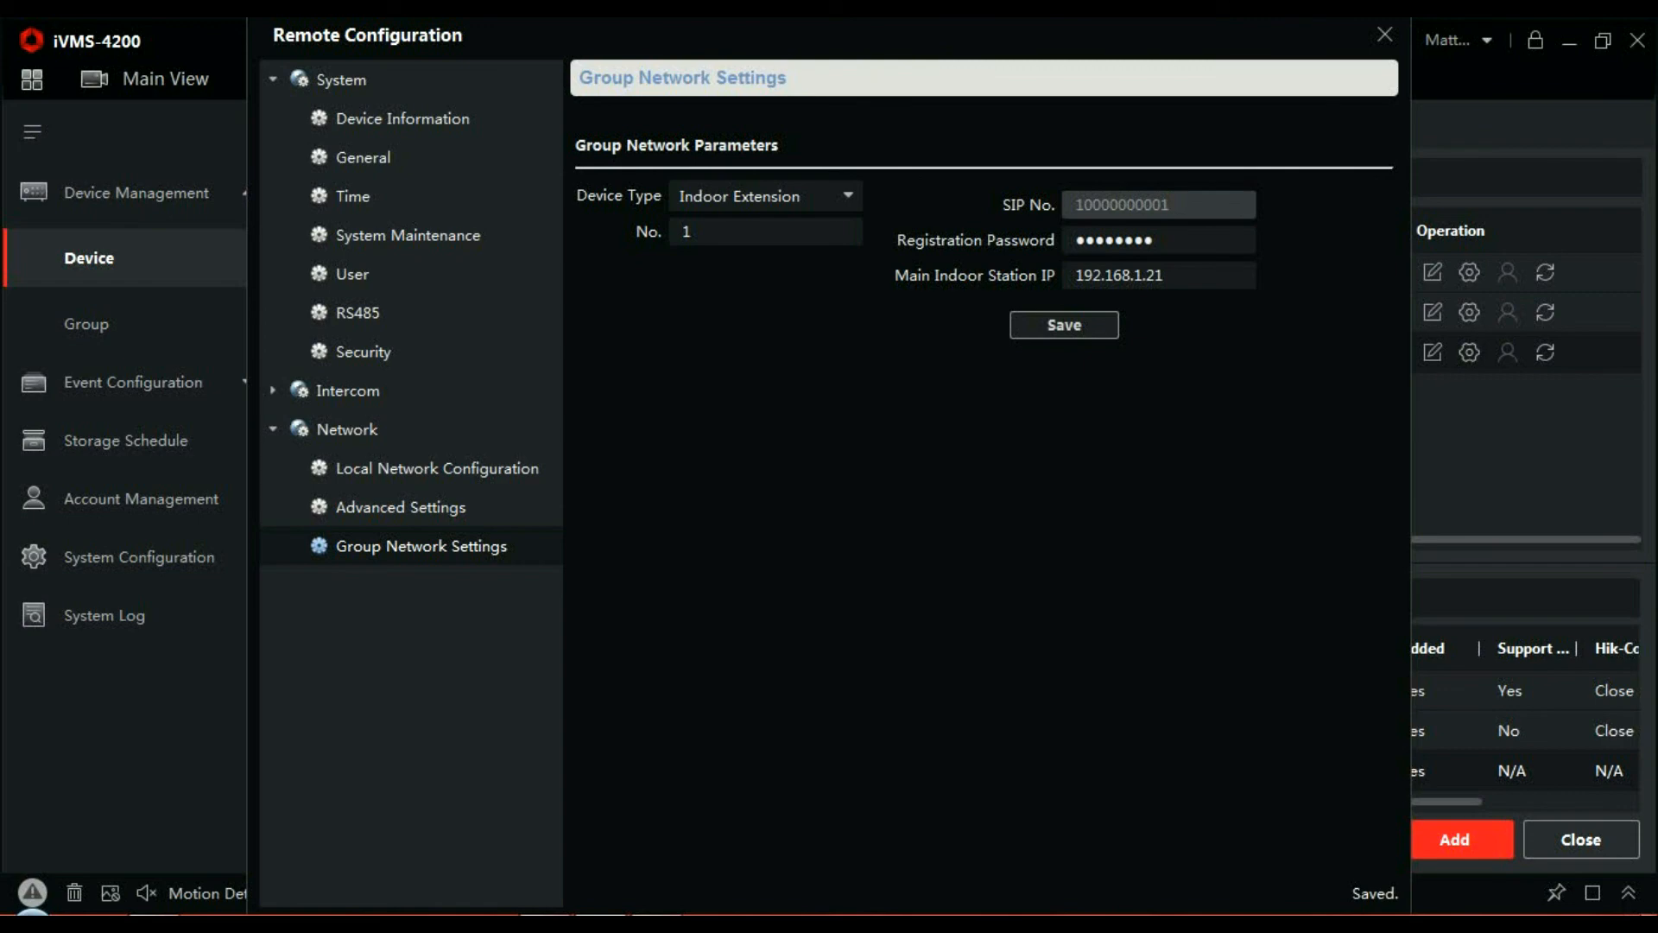
{"action": "left_click", "coordinate": [1383, 35]}
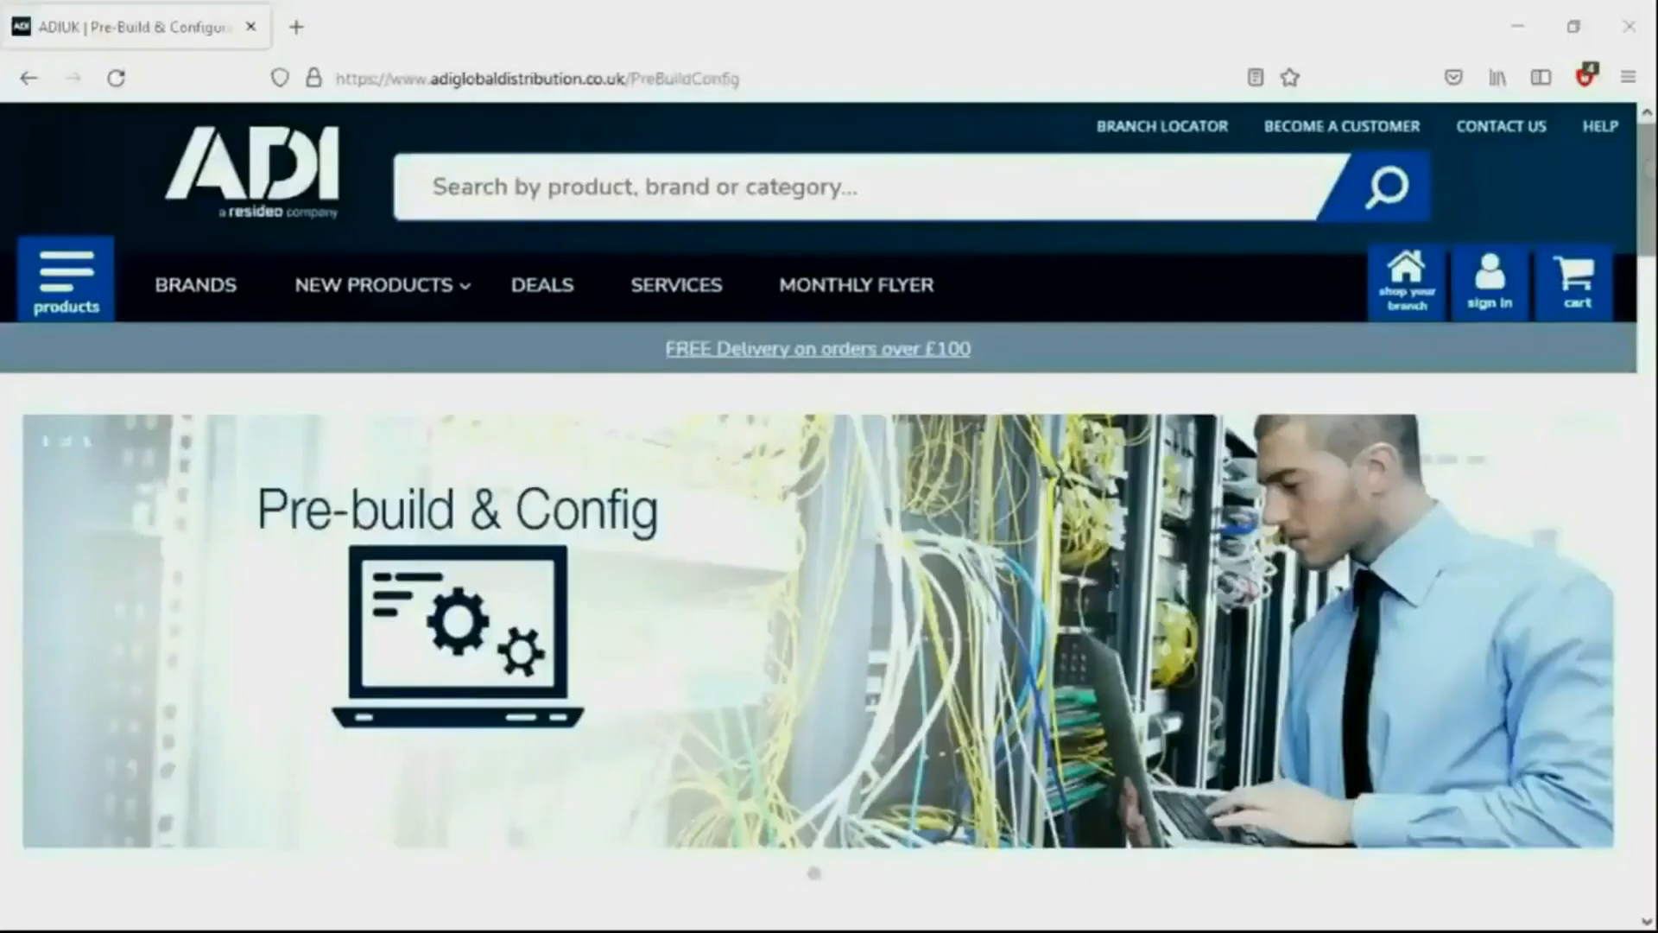
- Scroll down ADI's Pre-build & Config page through the Bronze, Silver and Gold service tiers to the contact banner
{"action": "scroll", "coordinate": [1652, 169], "scroll_direction": "down", "scroll_amount": 3}
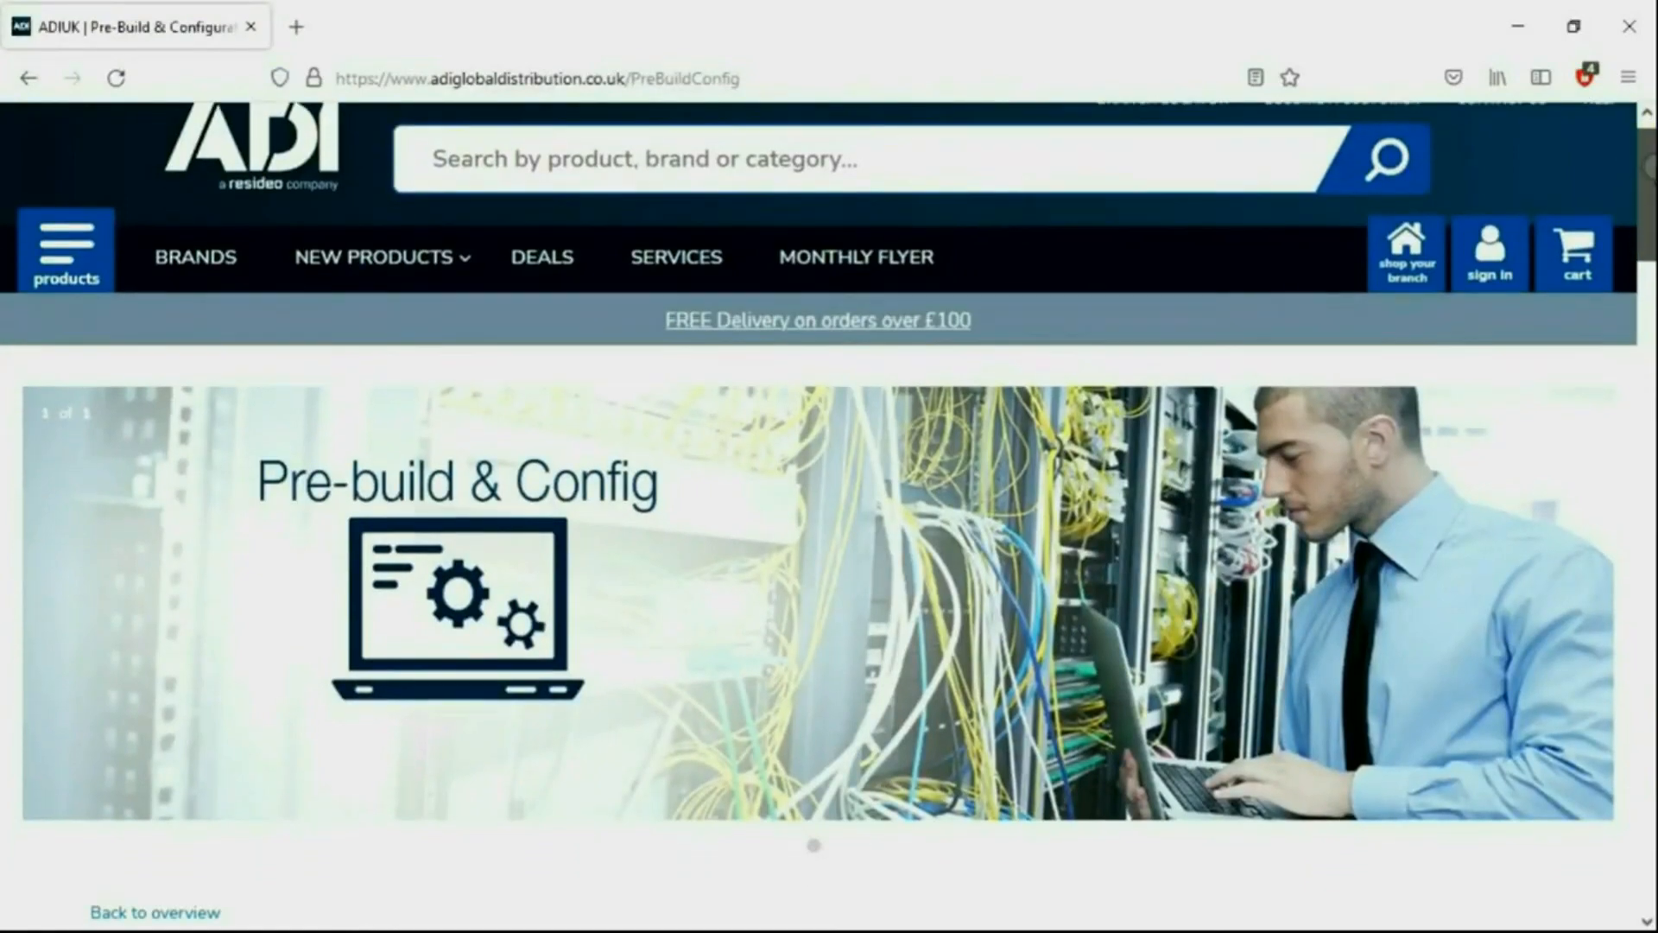
{"action": "scroll", "coordinate": [829, 535], "scroll_direction": "down", "scroll_amount": 5}
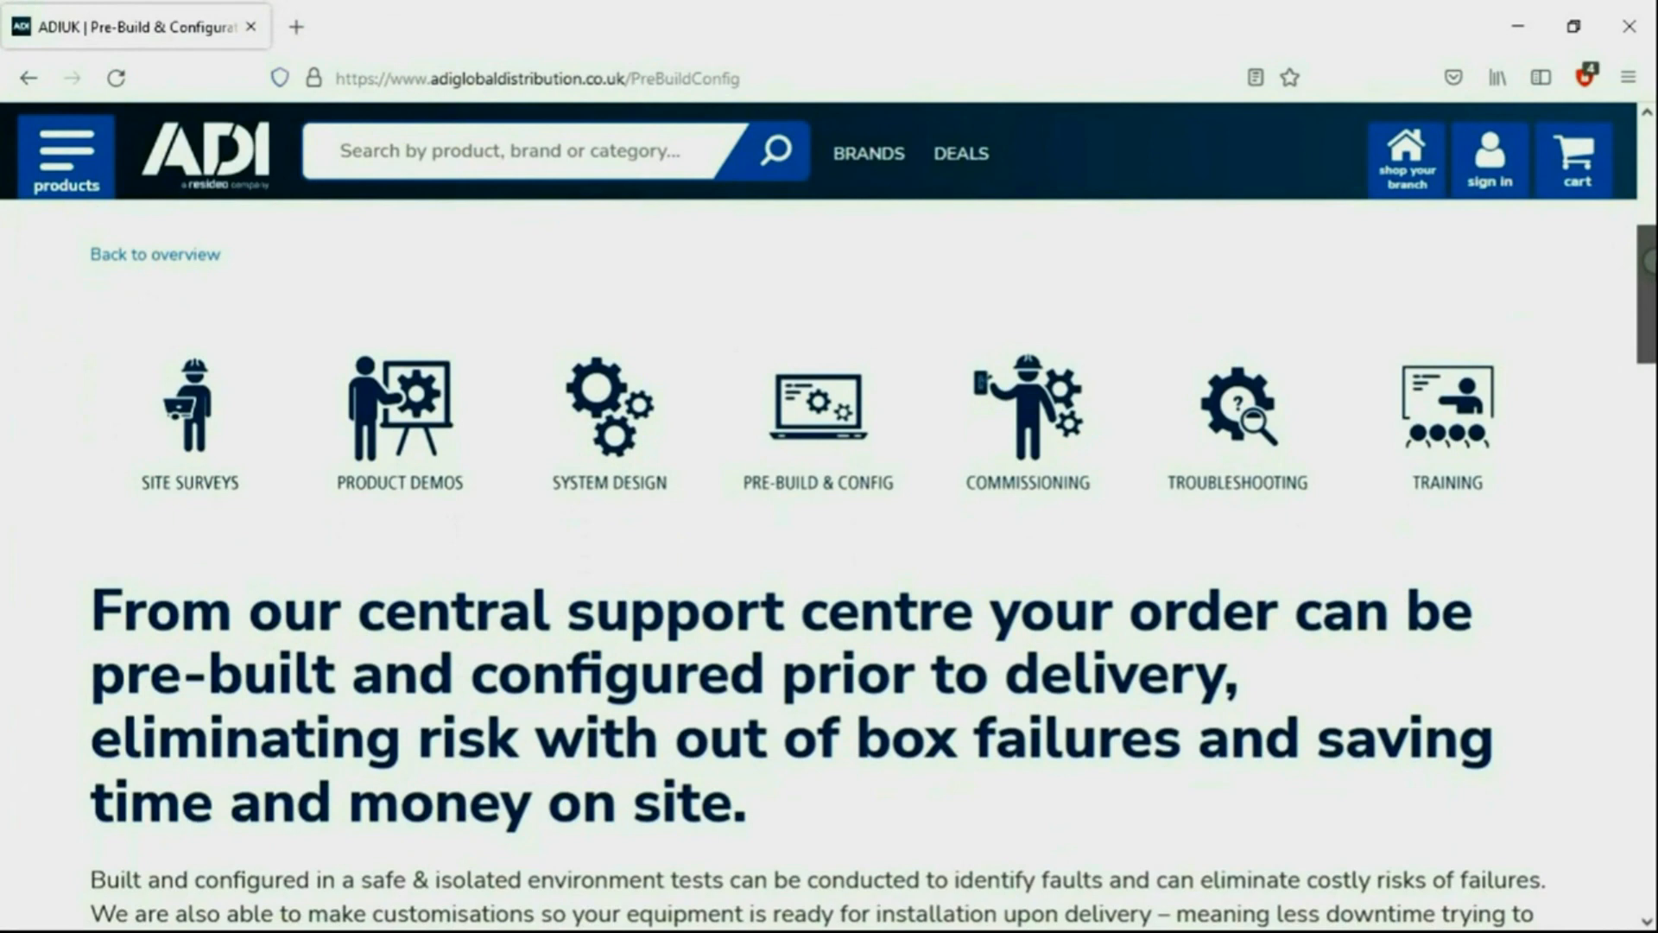
{"action": "scroll", "coordinate": [829, 536], "scroll_direction": "down", "scroll_amount": 3}
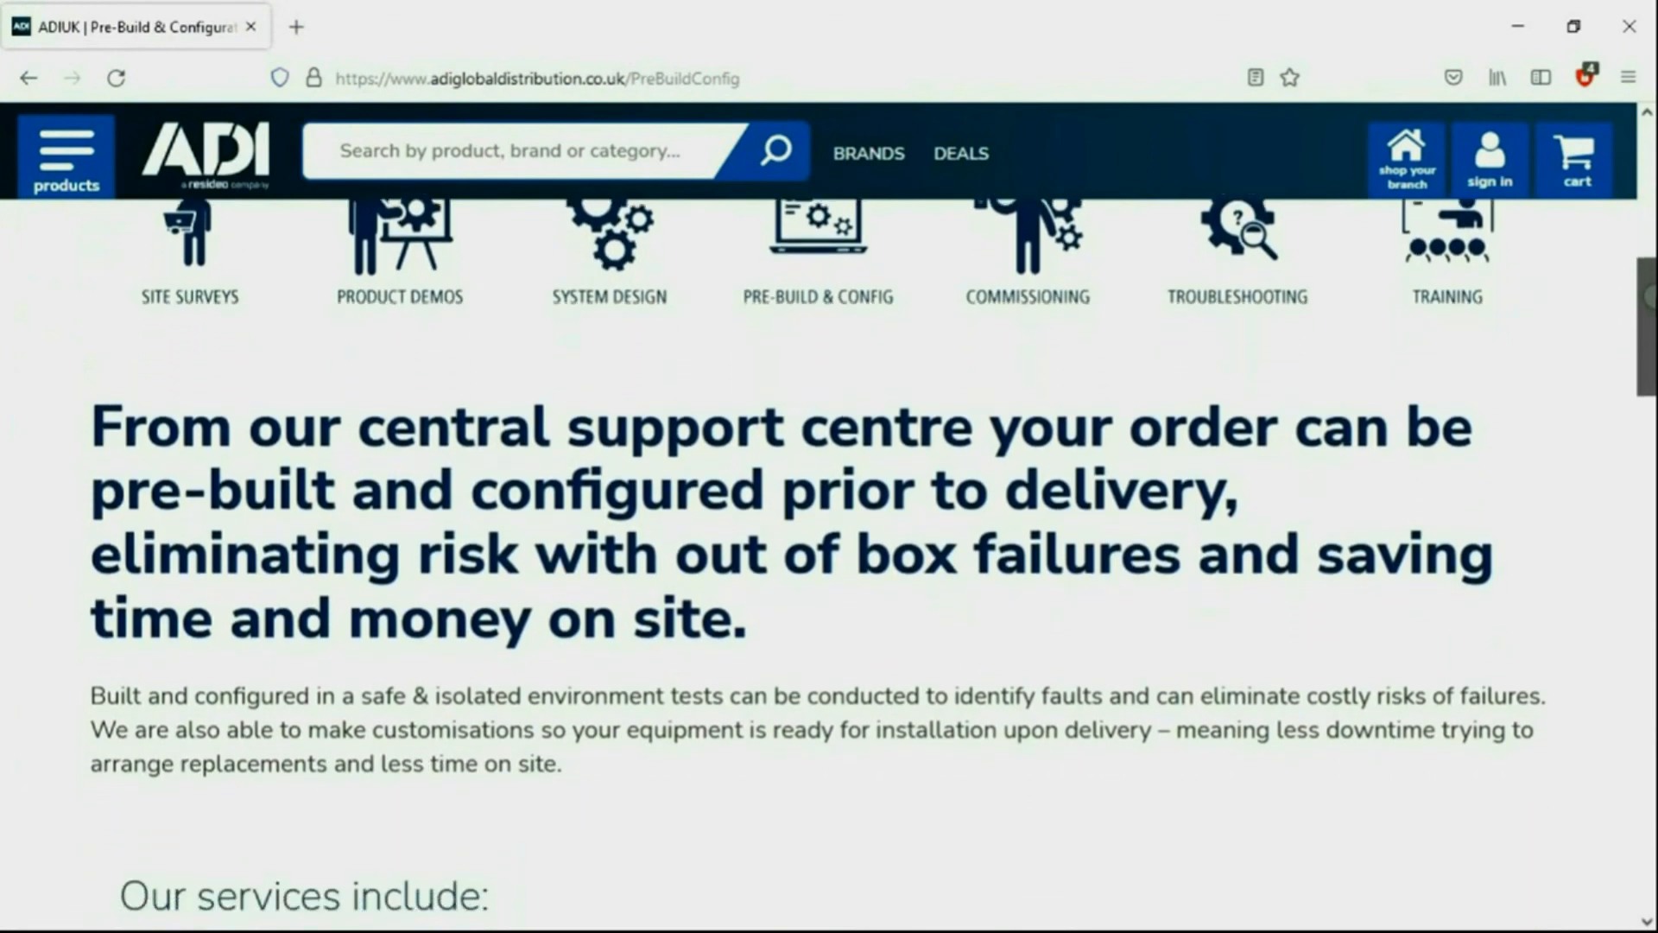
{"action": "scroll", "coordinate": [829, 536], "scroll_direction": "down", "scroll_amount": 7}
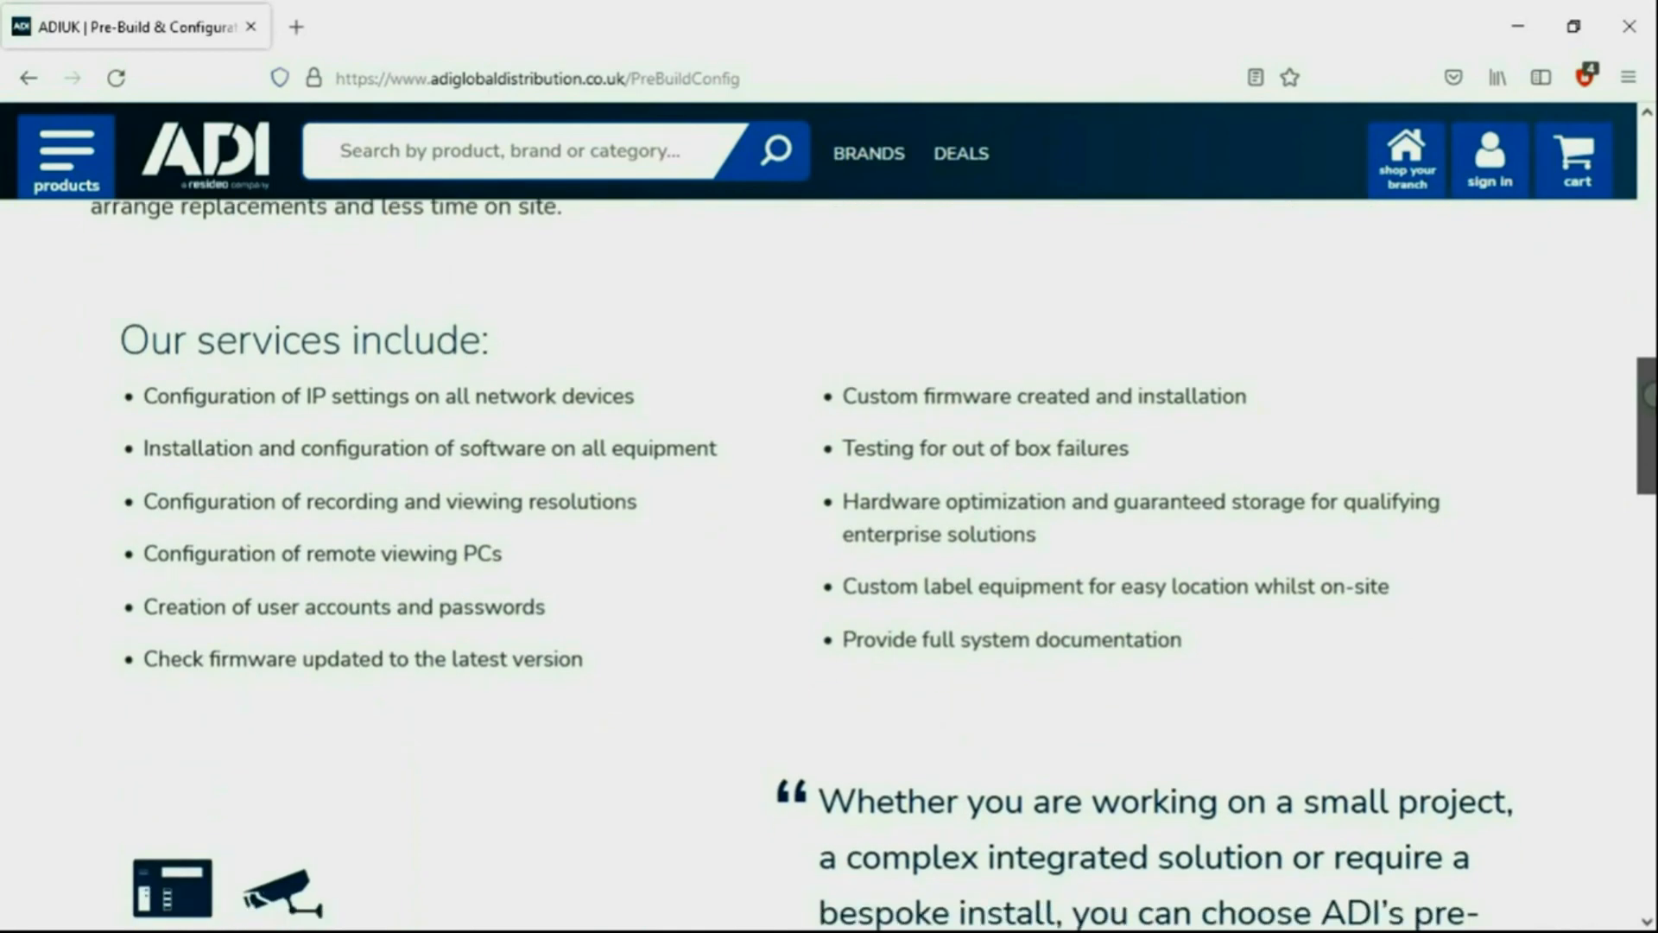
{"action": "scroll", "coordinate": [829, 535], "scroll_direction": "down", "scroll_amount": 6}
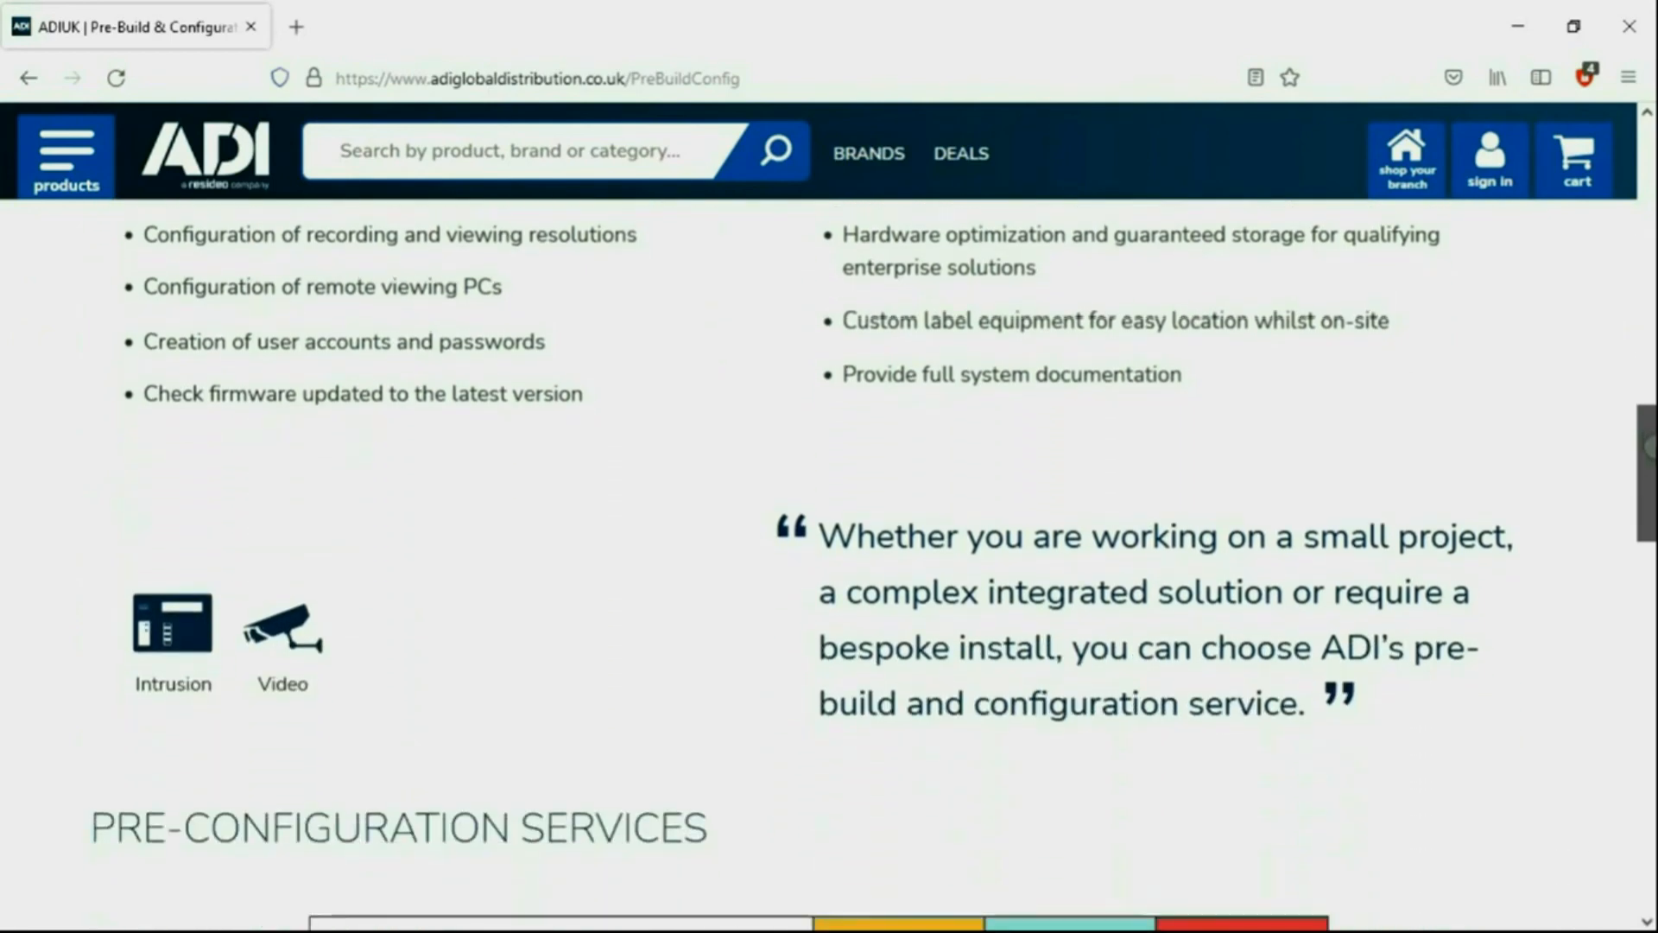
{"action": "scroll", "coordinate": [829, 536], "scroll_direction": "down", "scroll_amount": 6}
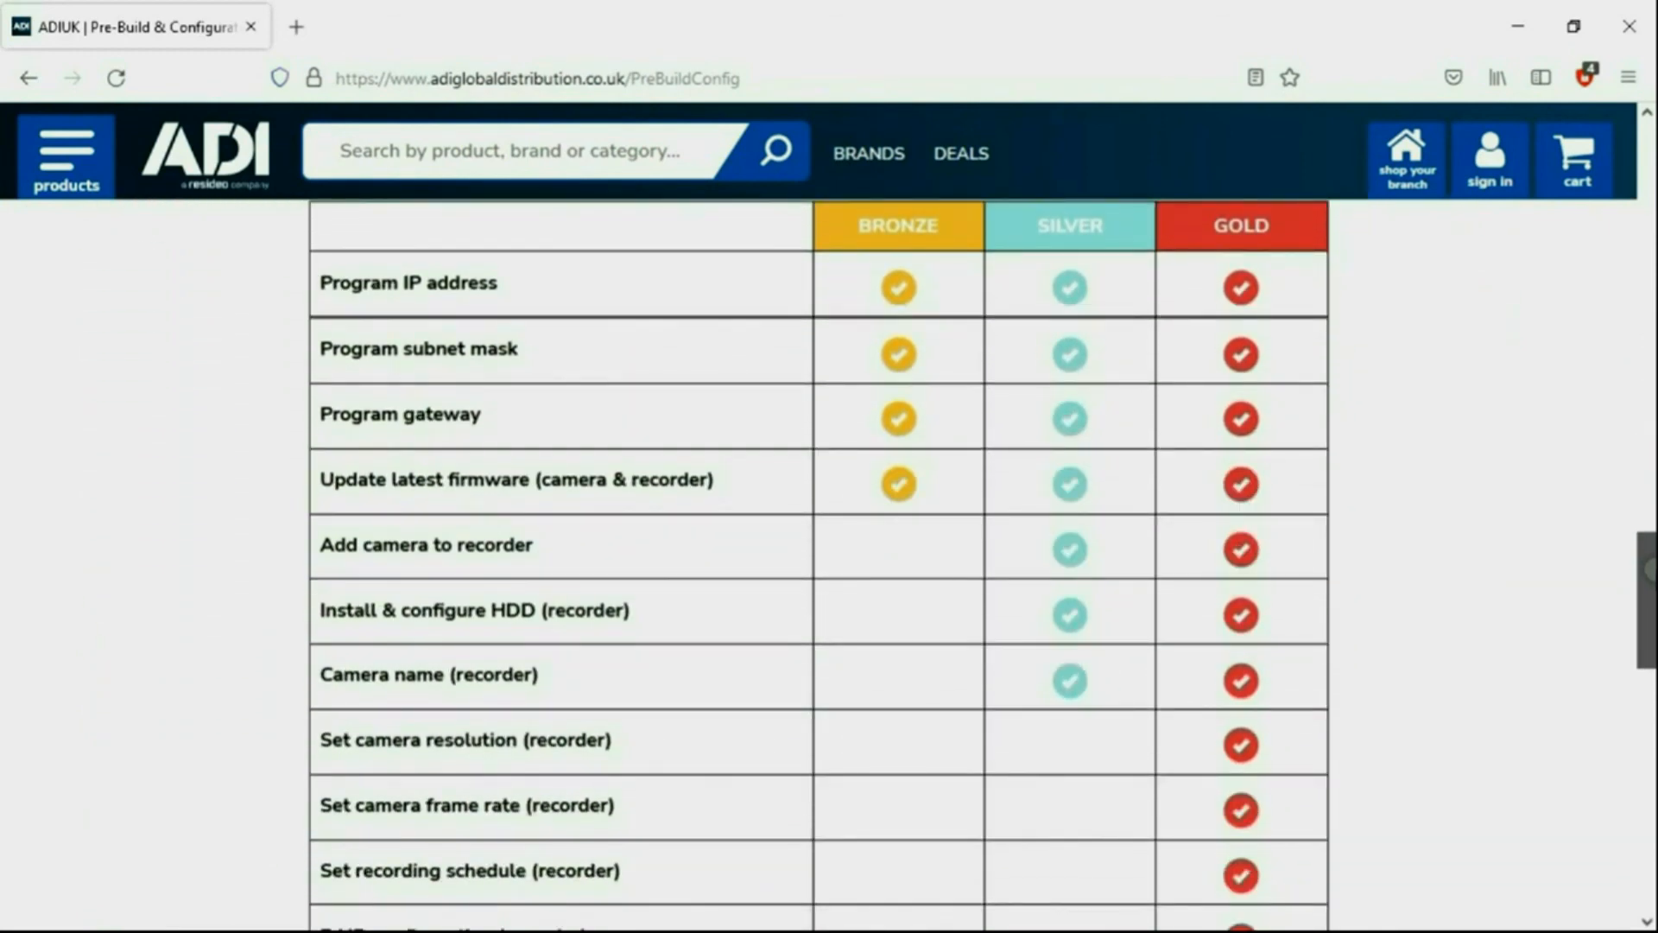
{"action": "scroll", "coordinate": [829, 562], "scroll_direction": "down", "scroll_amount": 3}
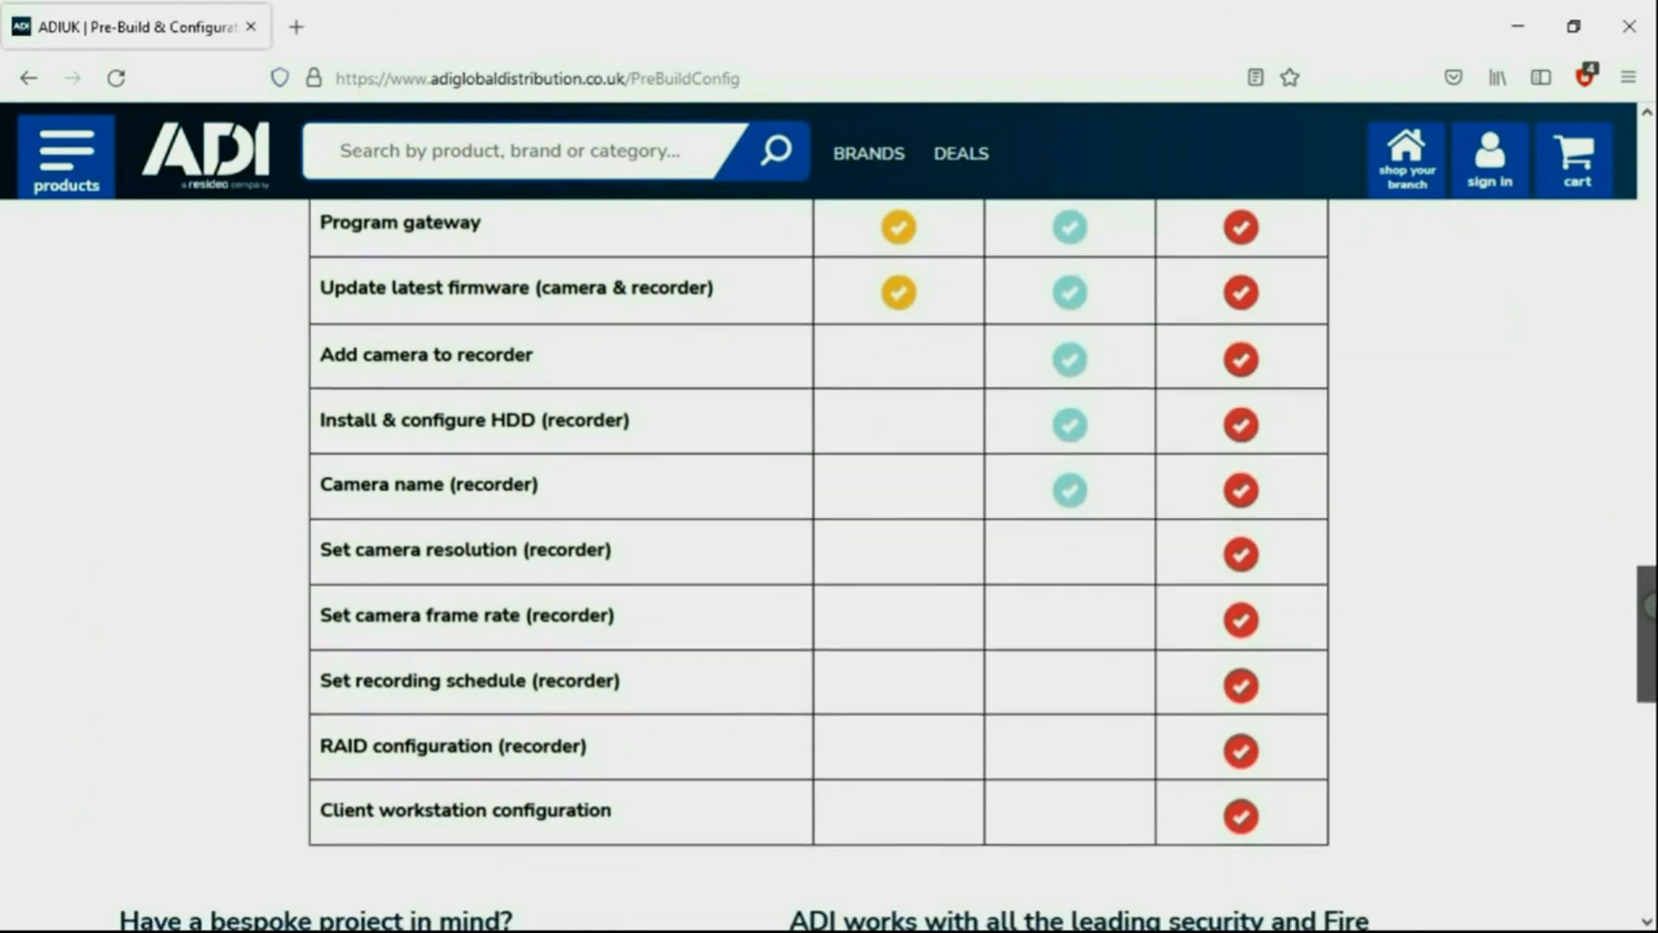
{"action": "scroll", "coordinate": [829, 562], "scroll_direction": "down", "scroll_amount": 4}
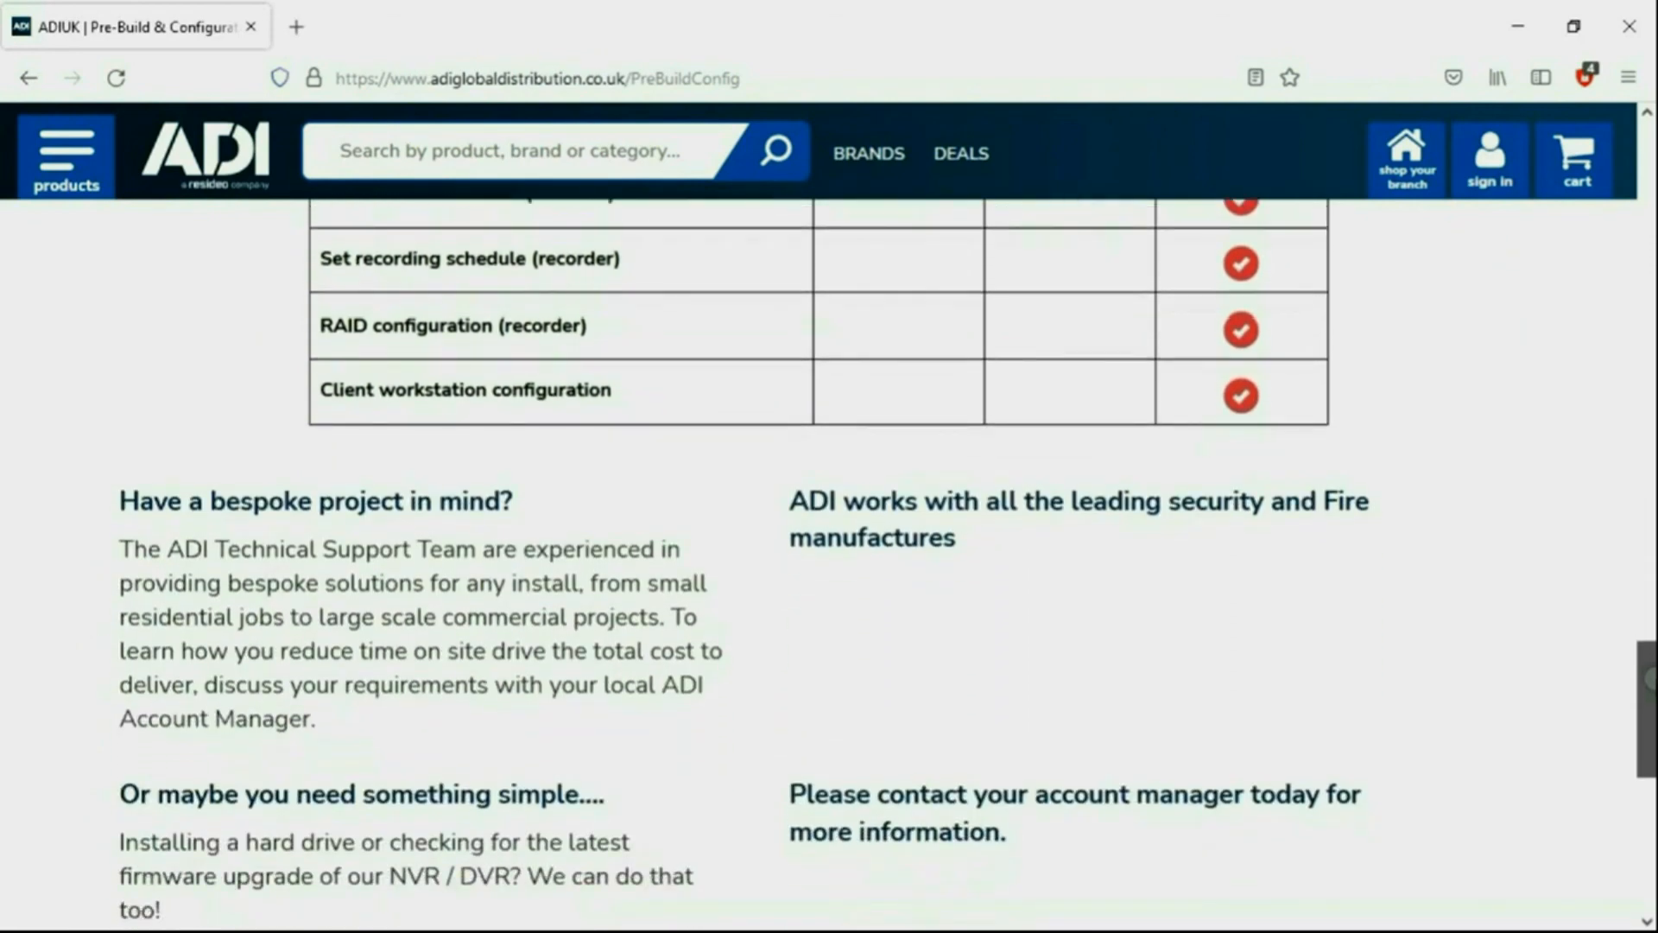
{"action": "scroll", "coordinate": [829, 561], "scroll_direction": "down", "scroll_amount": 3}
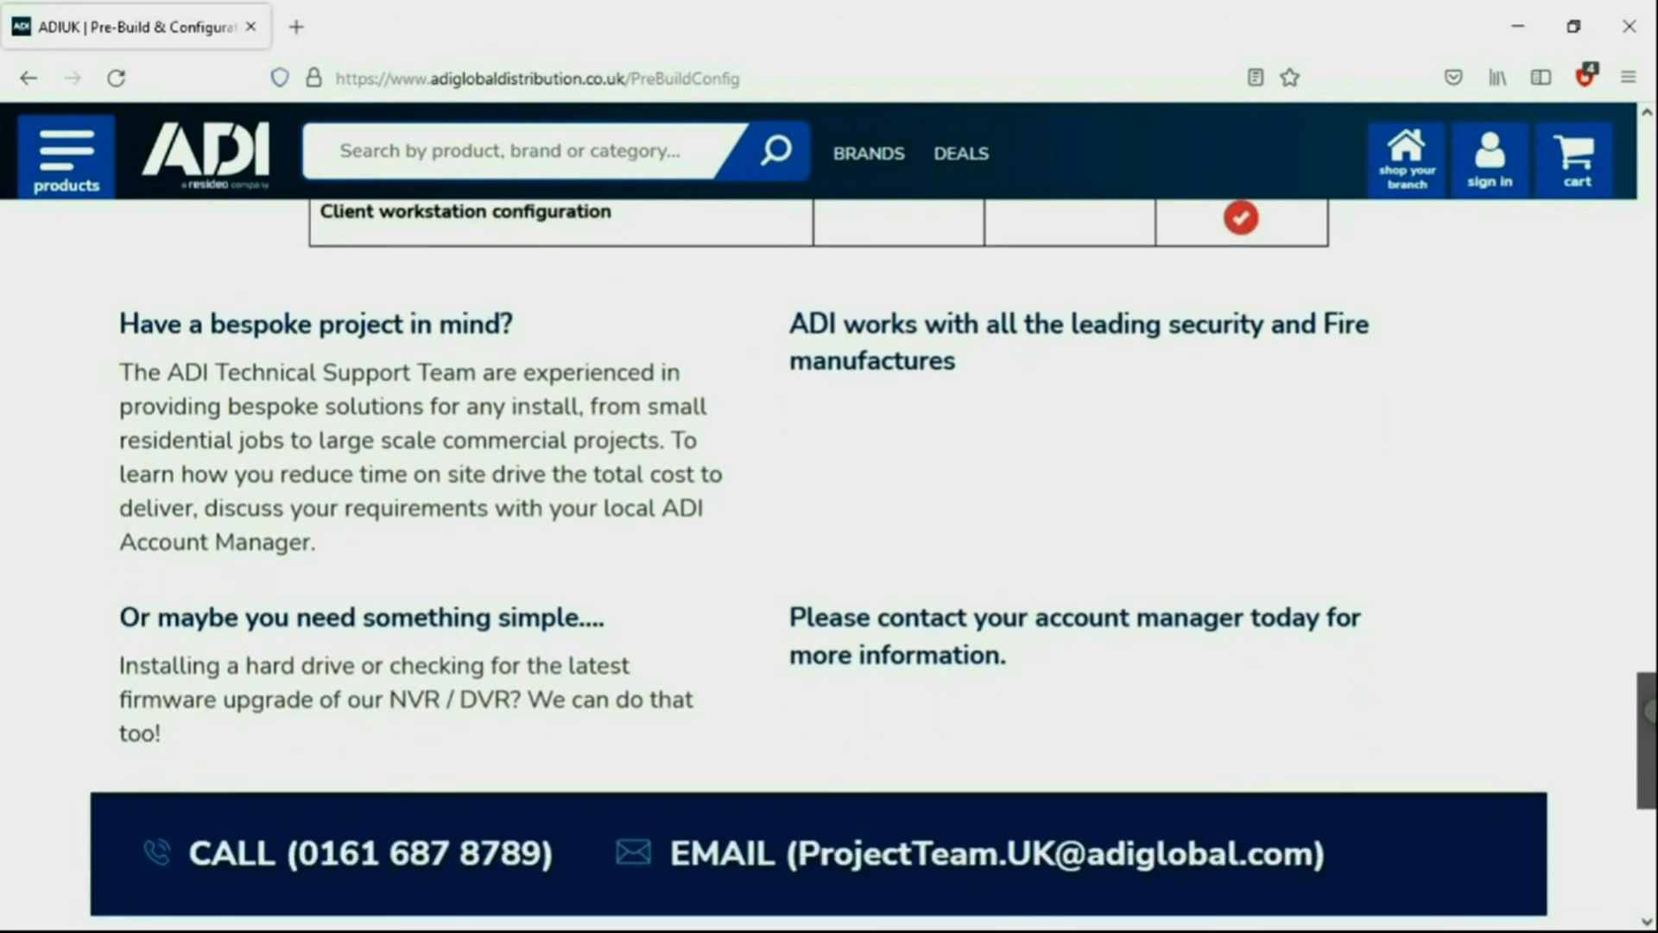